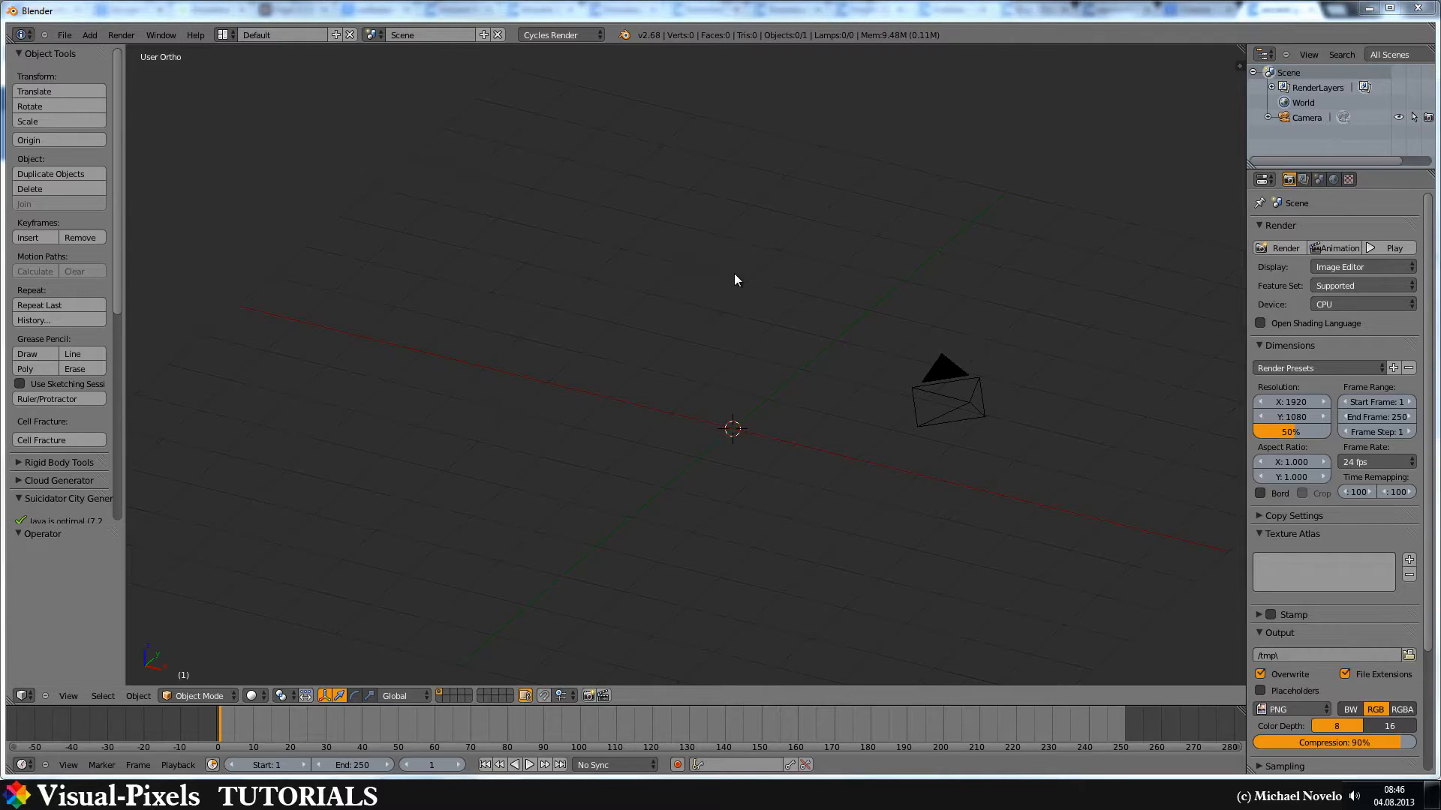
- Add a cube at the 3D cursor and view it from the front
key("KP_7")
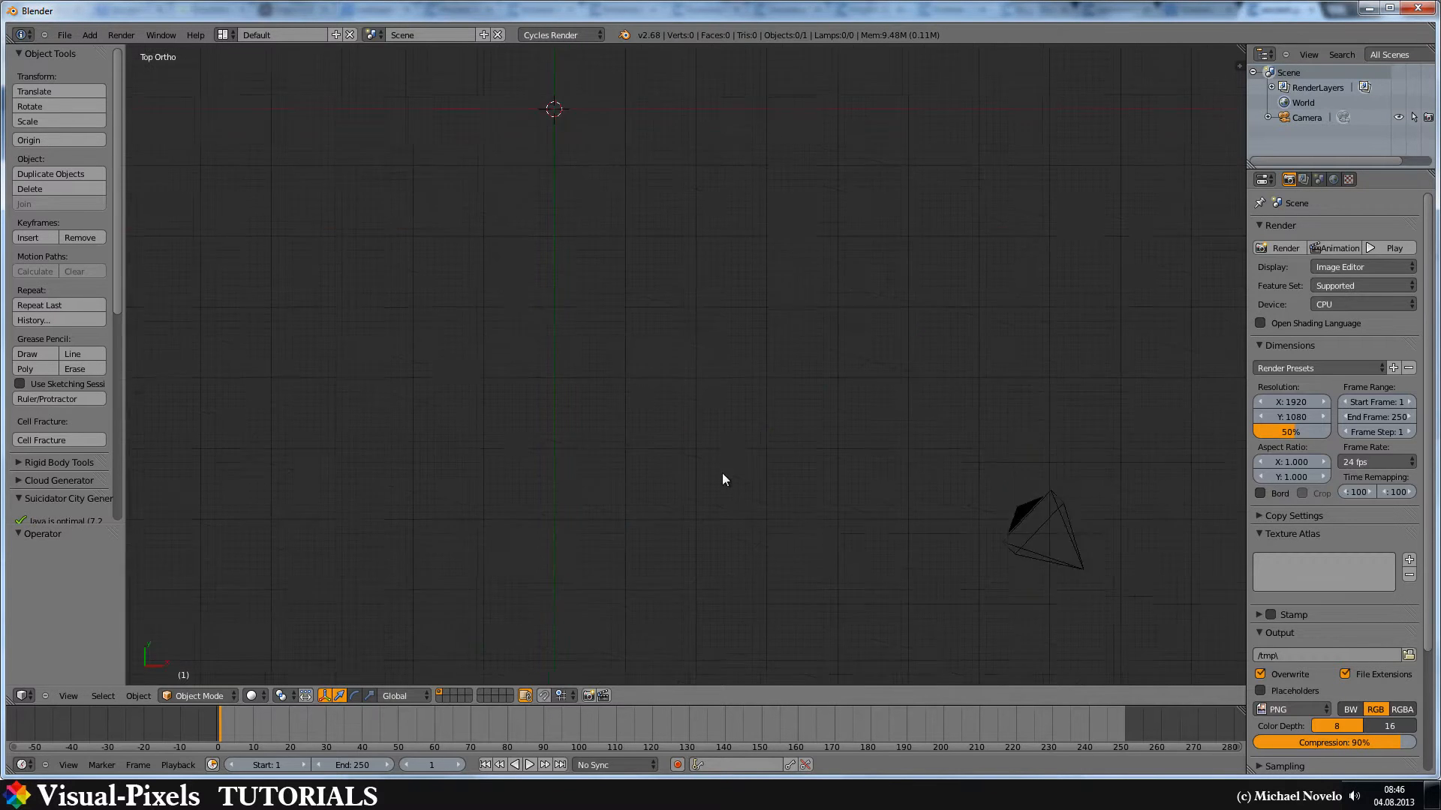
mouse_move(722, 473)
middle_mouse_down("shift")
mouse_move(712, 226)
mouse_move(718, 346)
middle_mouse_up("shift")
key("shift+a")
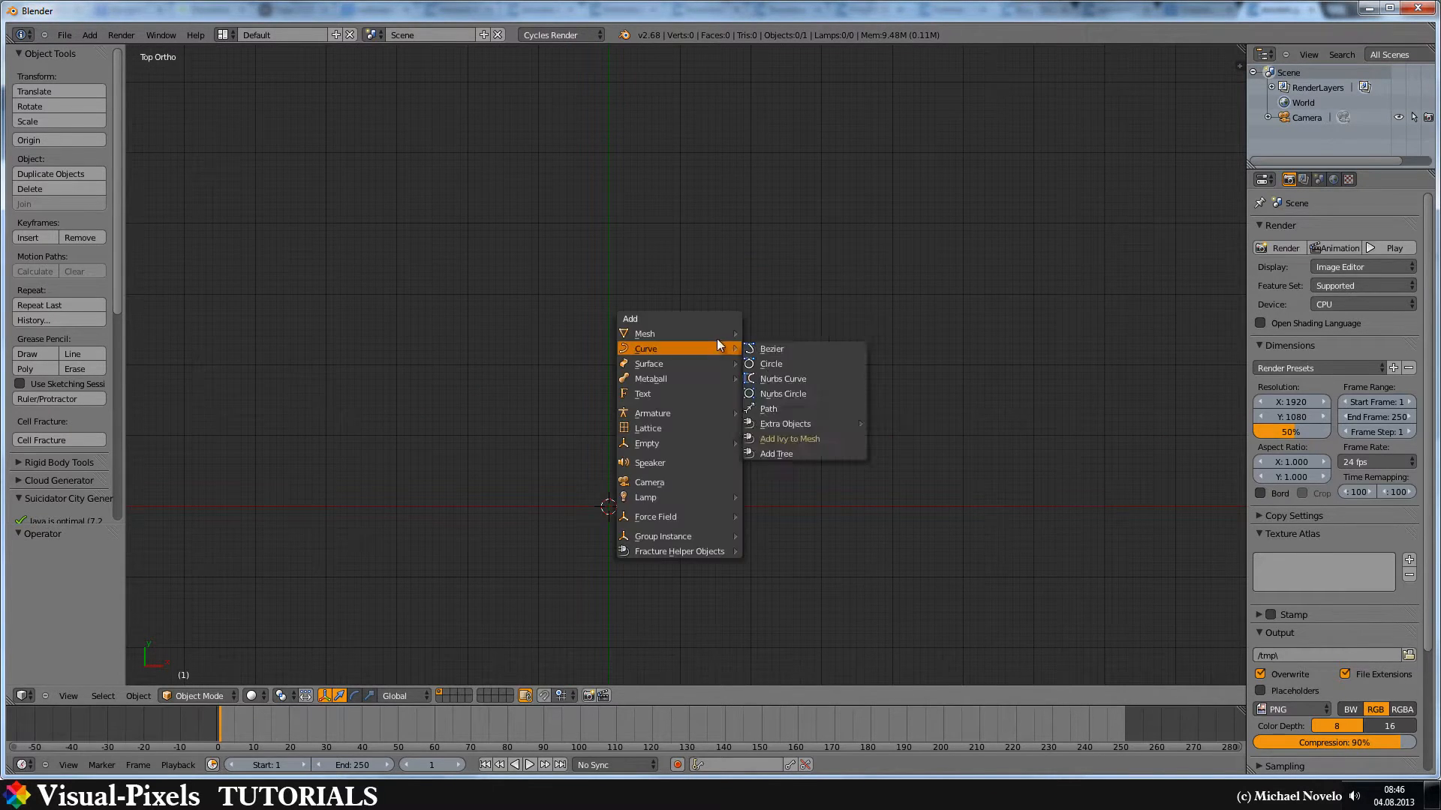
mouse_move(646, 333)
left_click(779, 350)
key("KP_1")
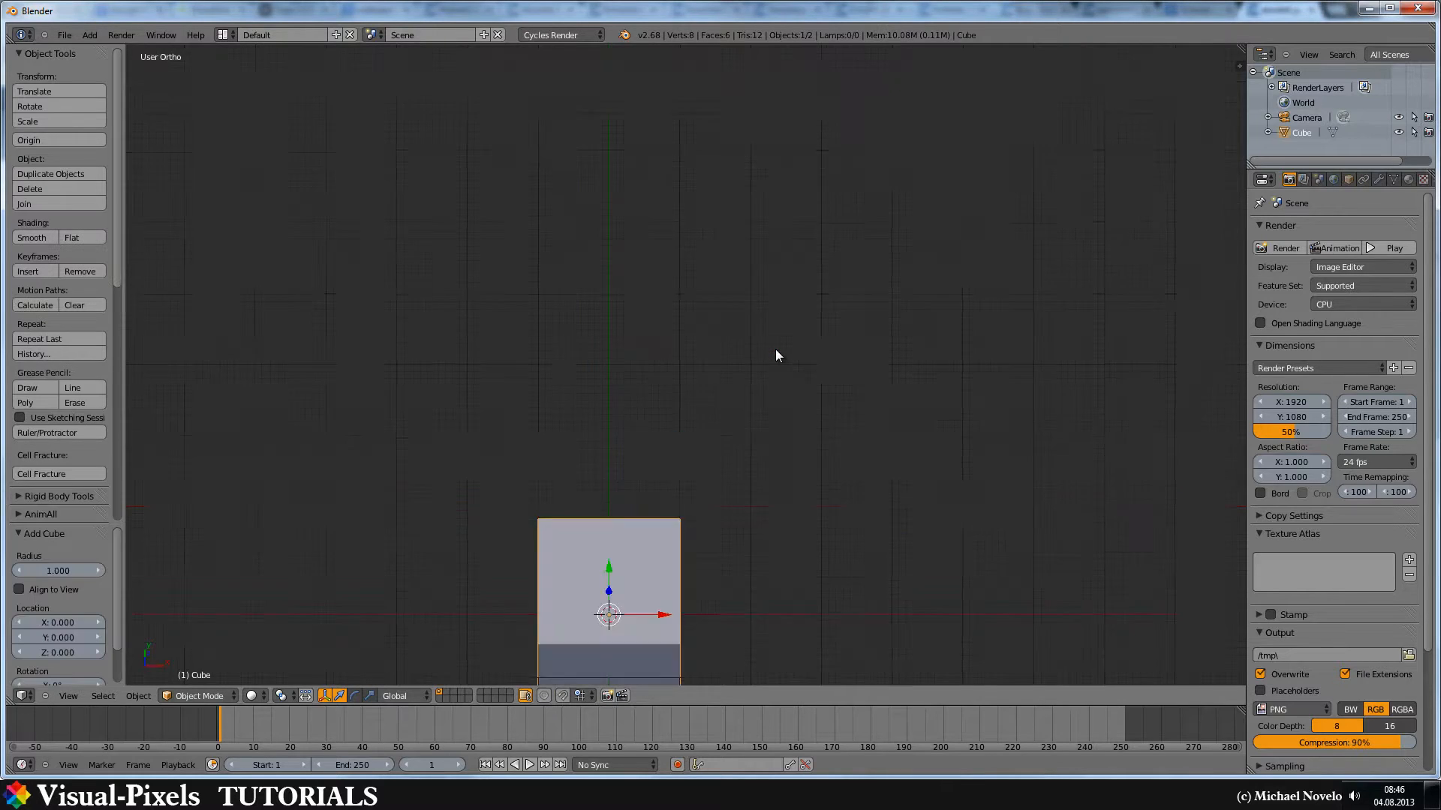
scroll(771, 350, "down", 1)
- Raise the cube's geometry 1 unit along Z so its base sits on the ground
key("Tab")
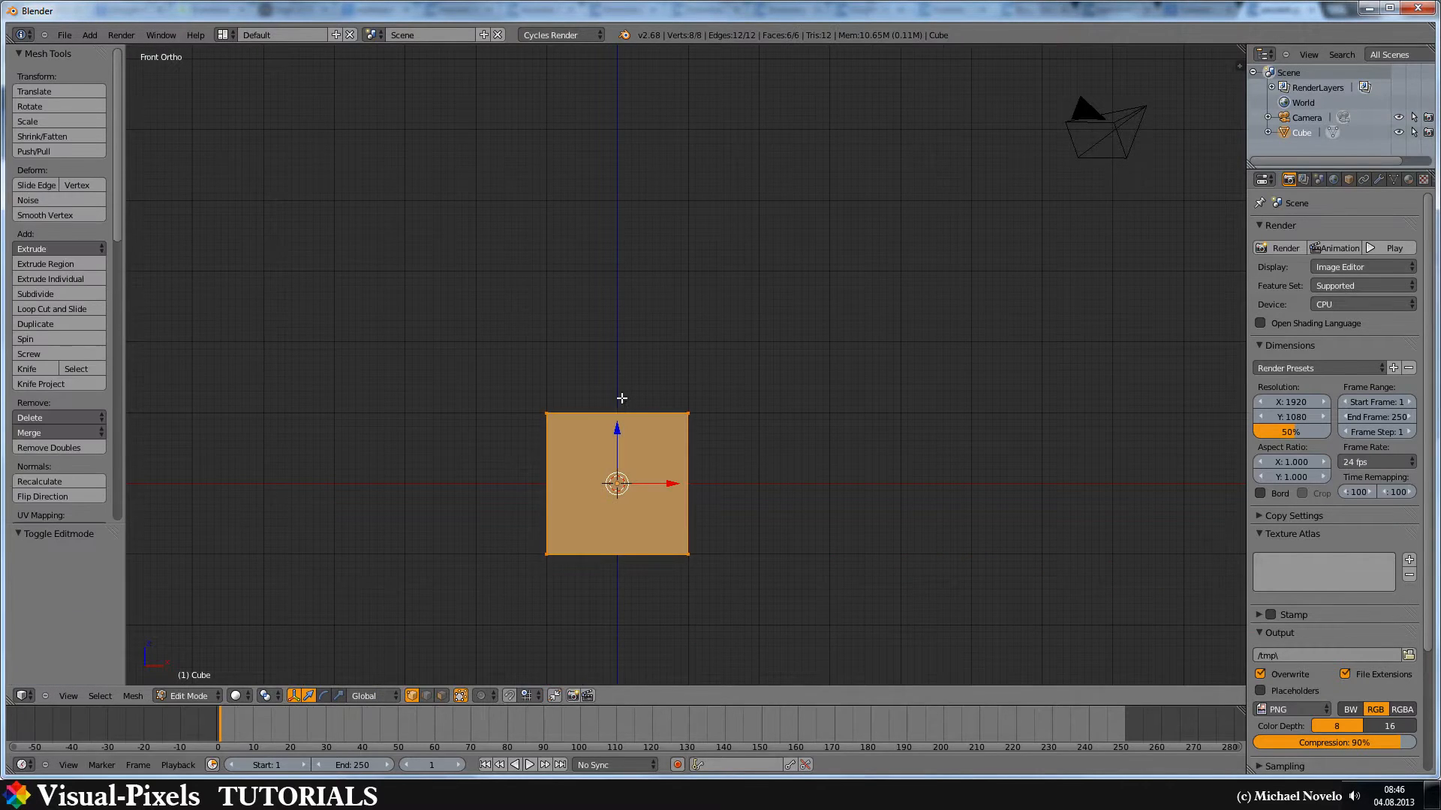
key("g")
key("z")
key("1")
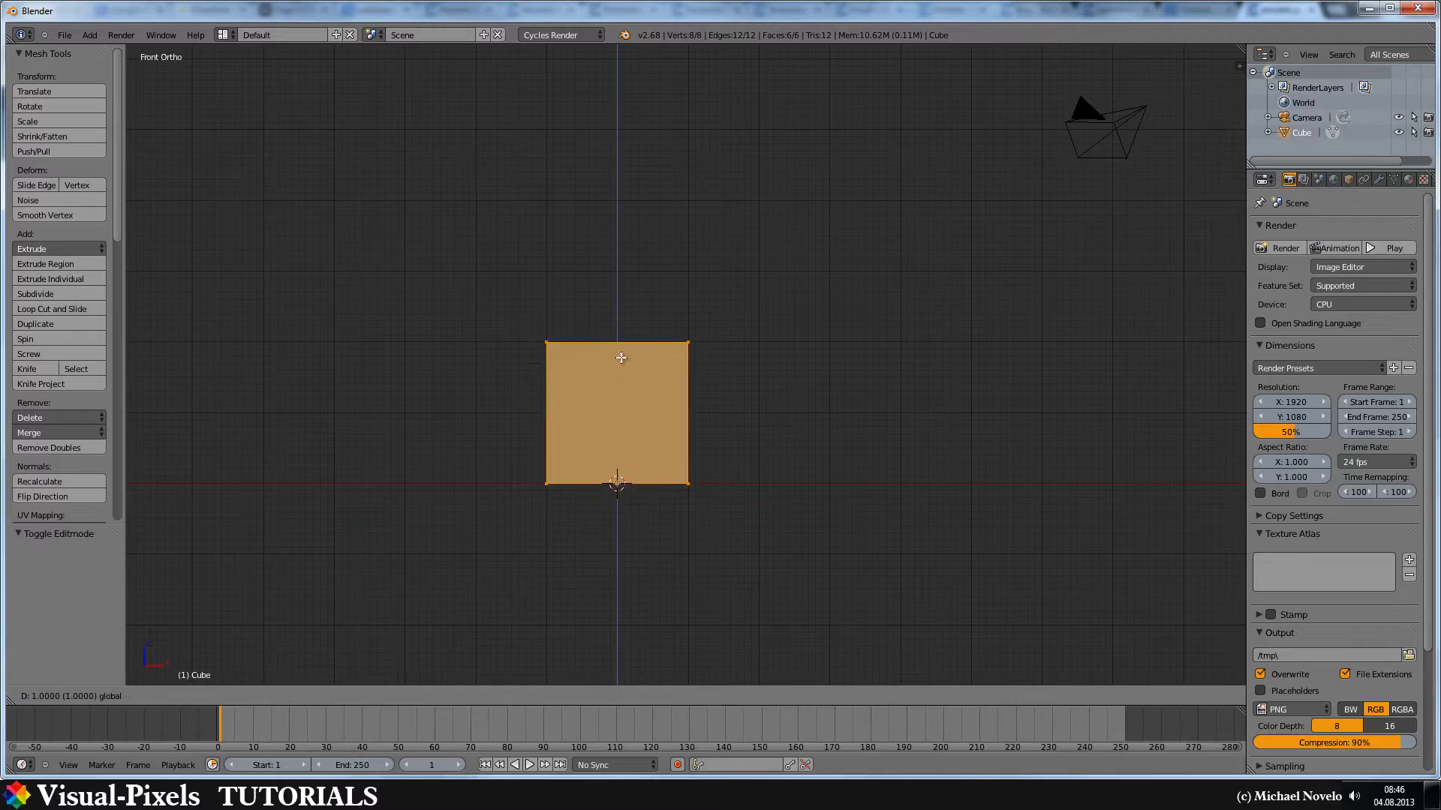
left_click(621, 358)
middle_click_drag(621, 439, 704, 338, "shift")
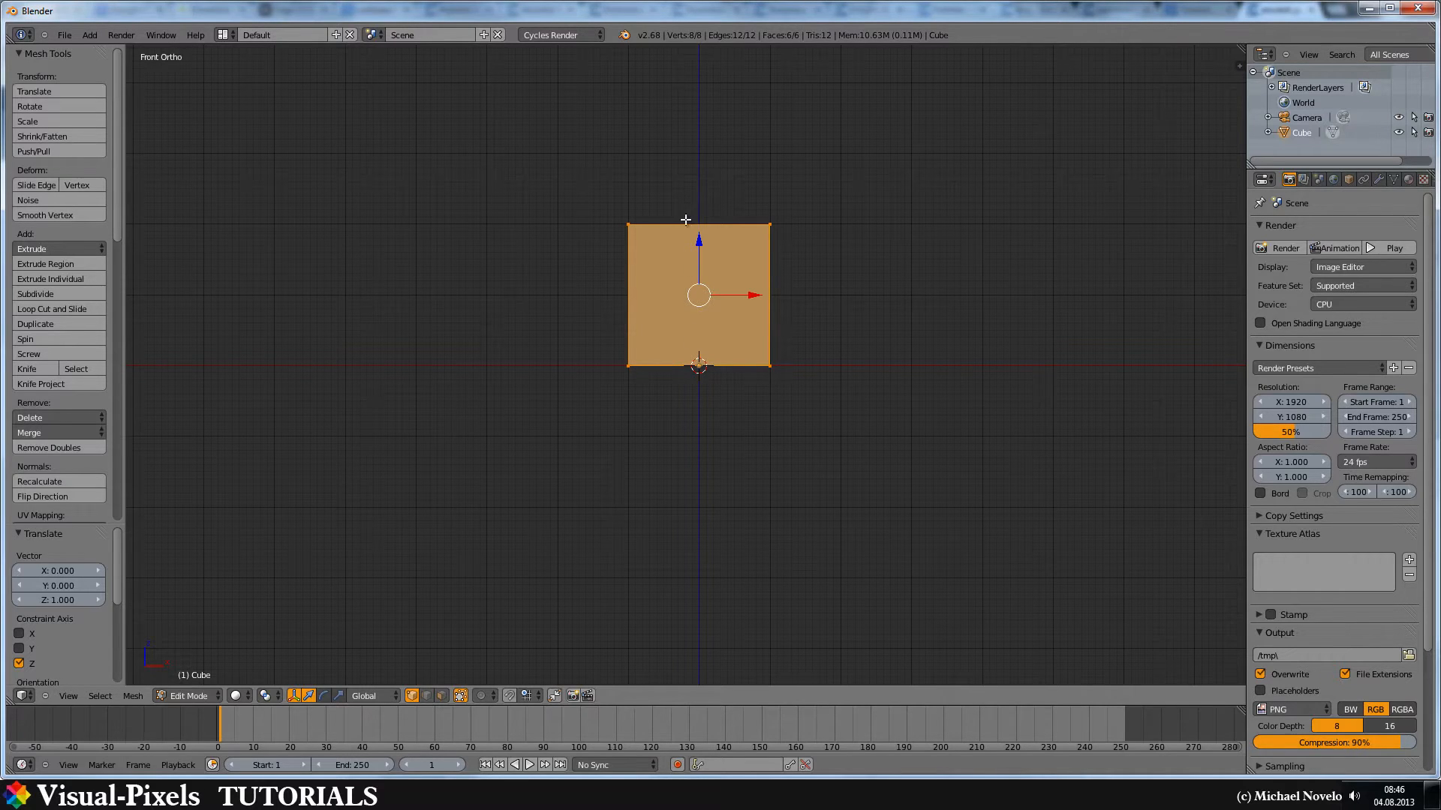
key("Tab")
key("Tab")
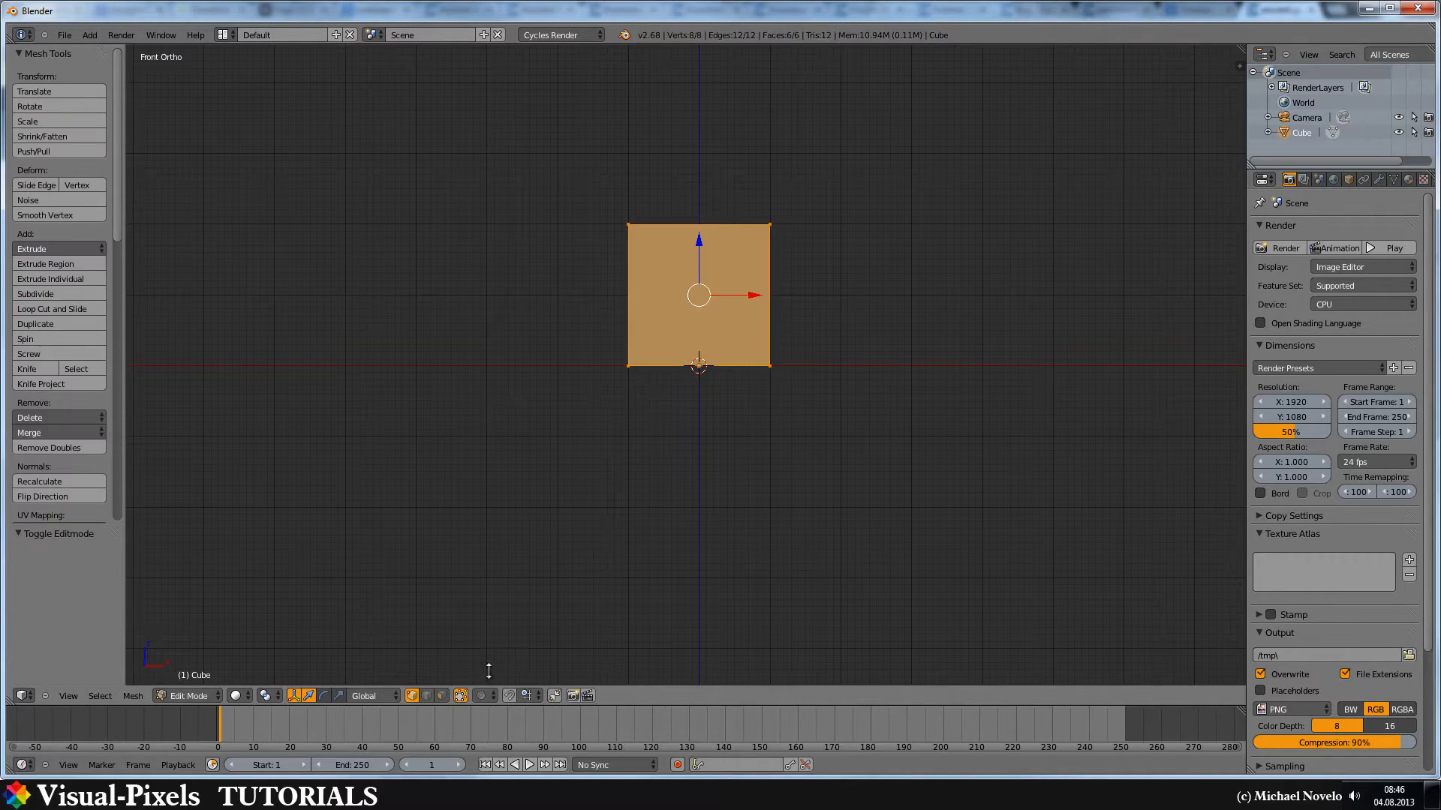
- Lower the cube's top vertices into a thin slab and widen it along X
key("a")
key("a")
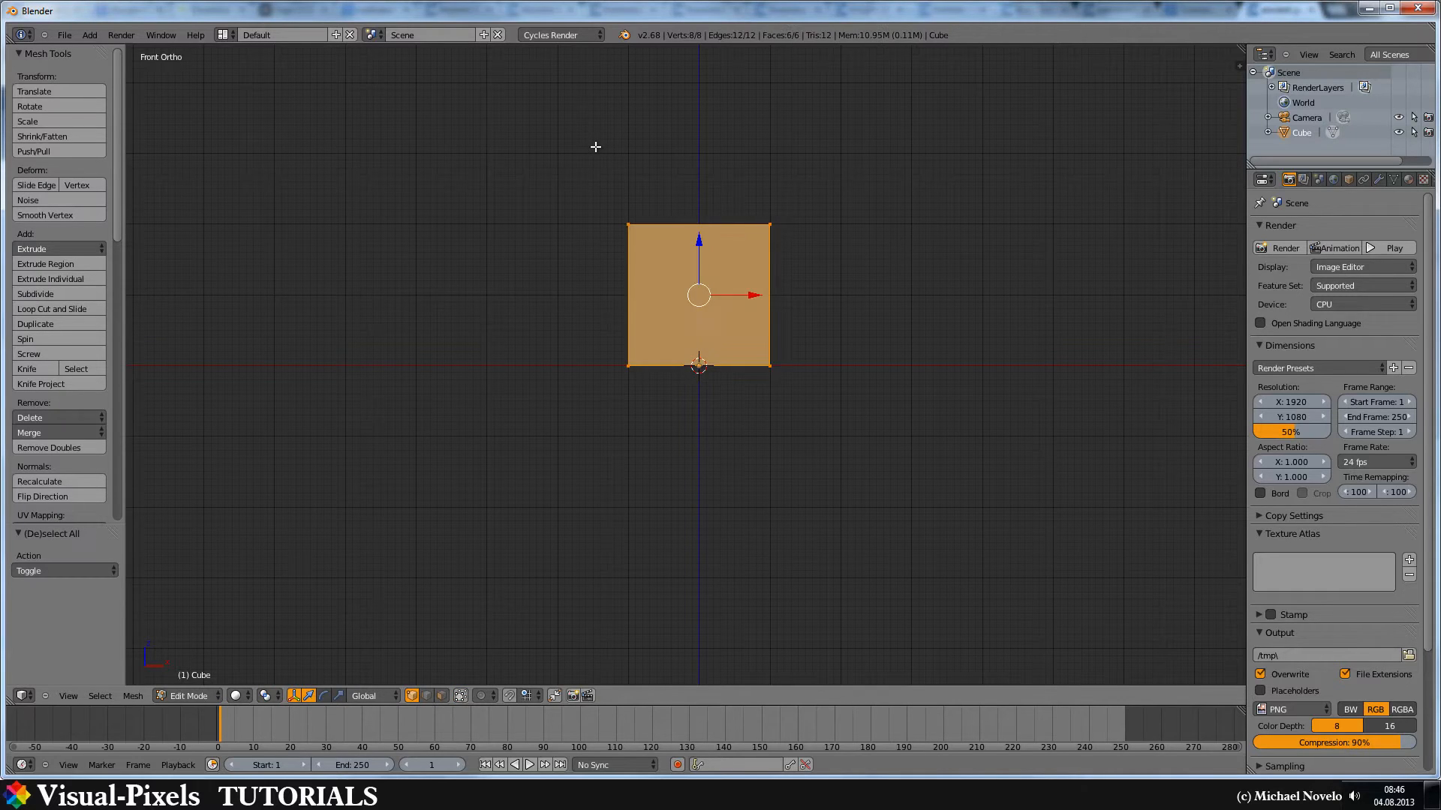
key("a")
key("b")
left_click_drag(578, 146, 853, 342)
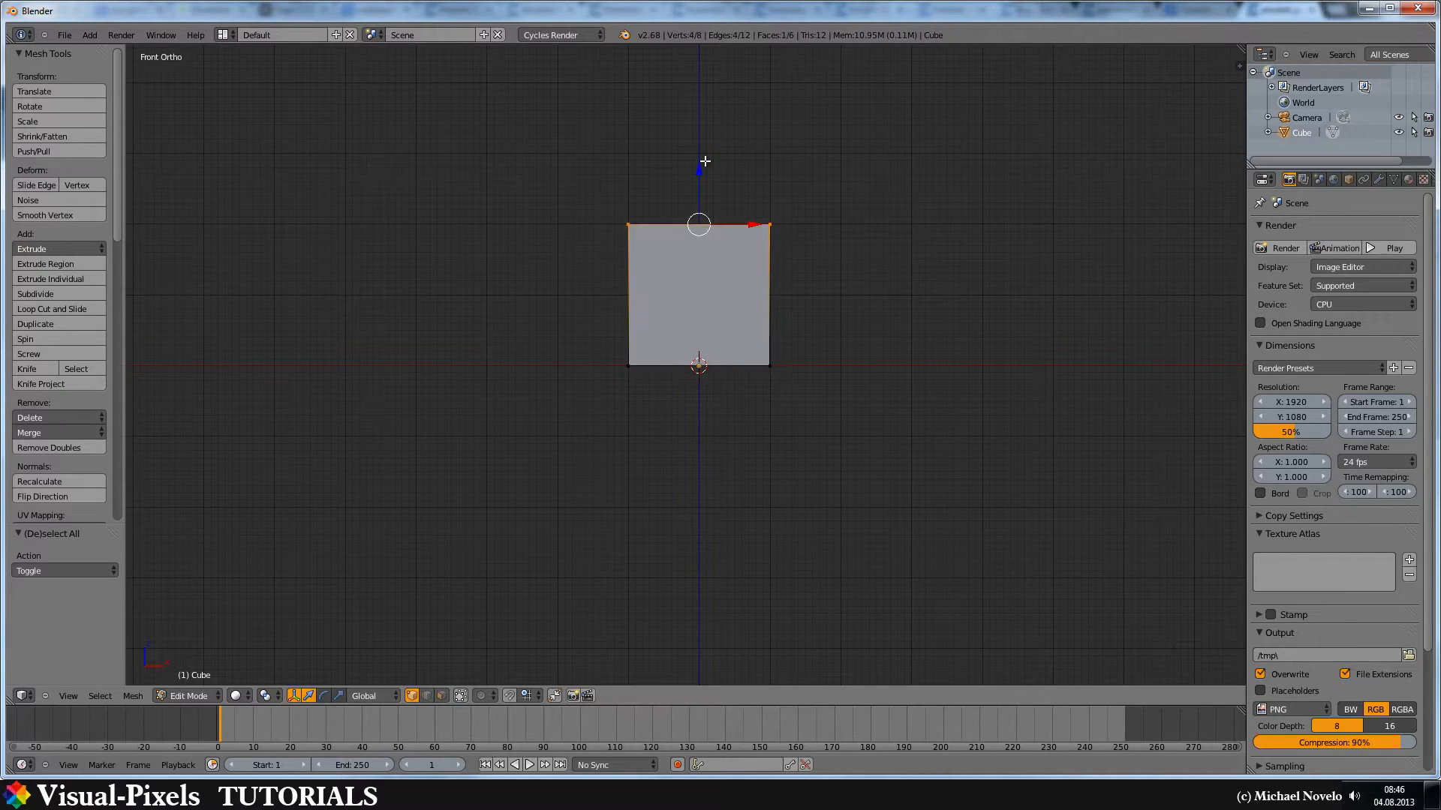
key("g")
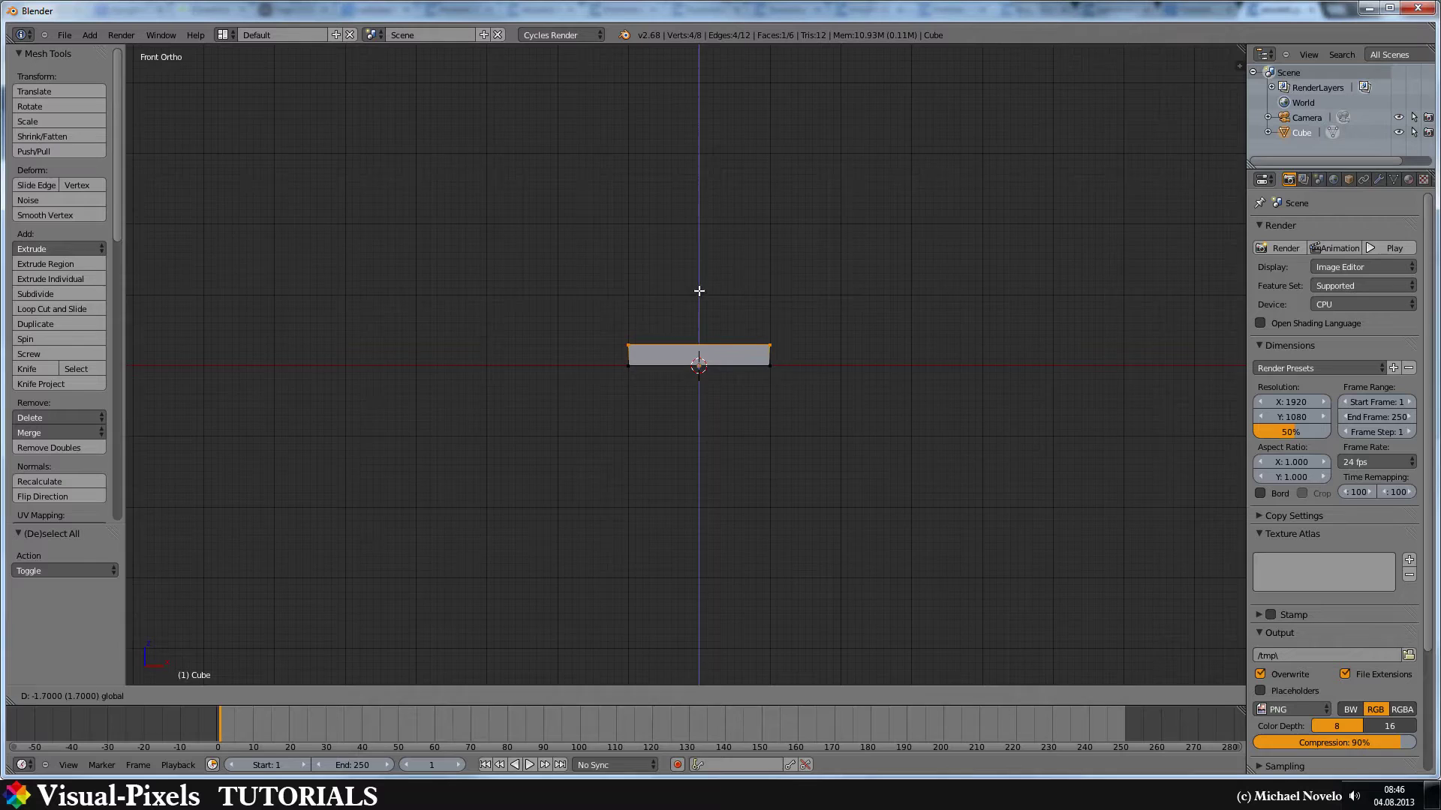
left_click(699, 291)
key("s")
key("x")
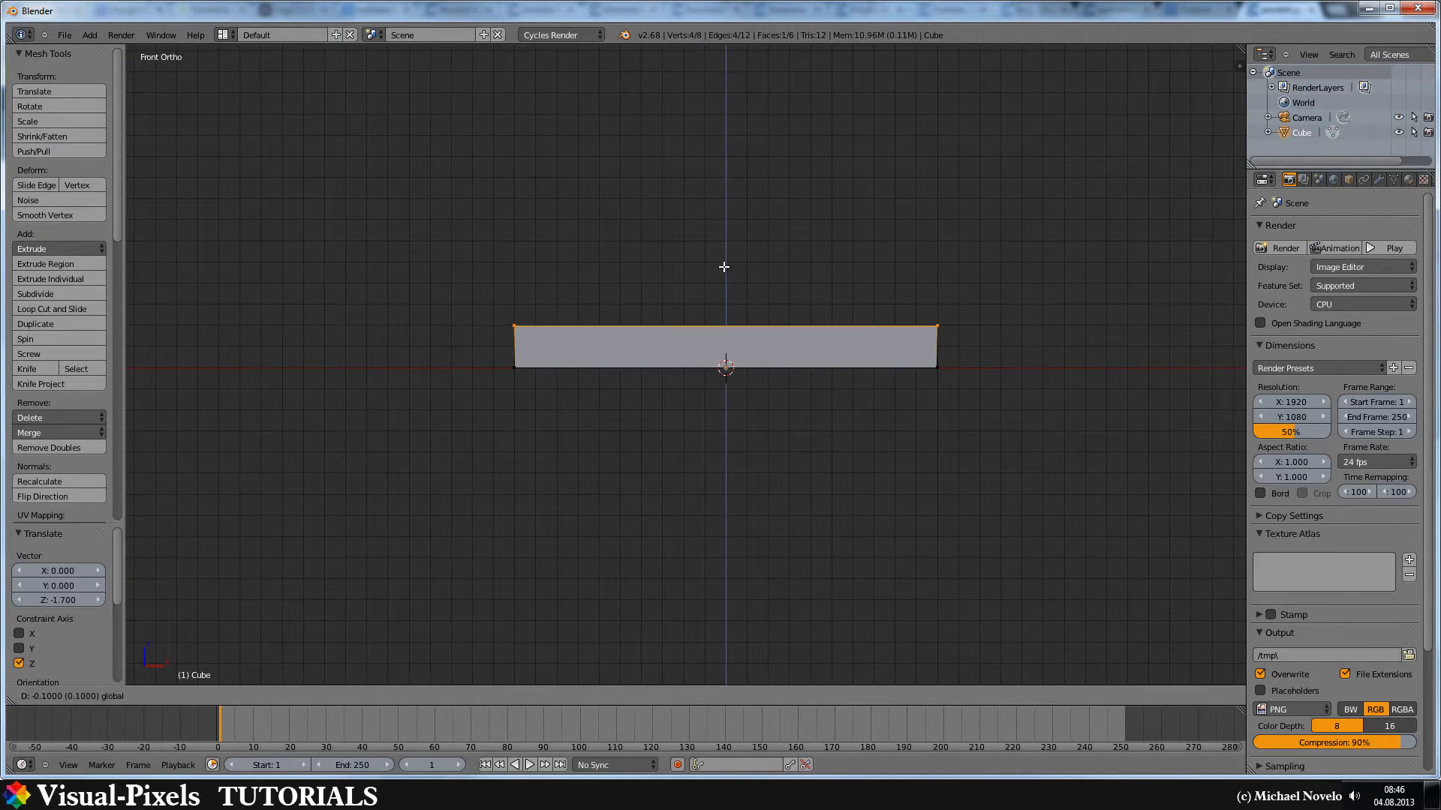
left_click(724, 267)
- From top view, begin scaling the whole slab along Y to narrow it
middle_click_drag(787, 170, 740, 222)
key("KP_7")
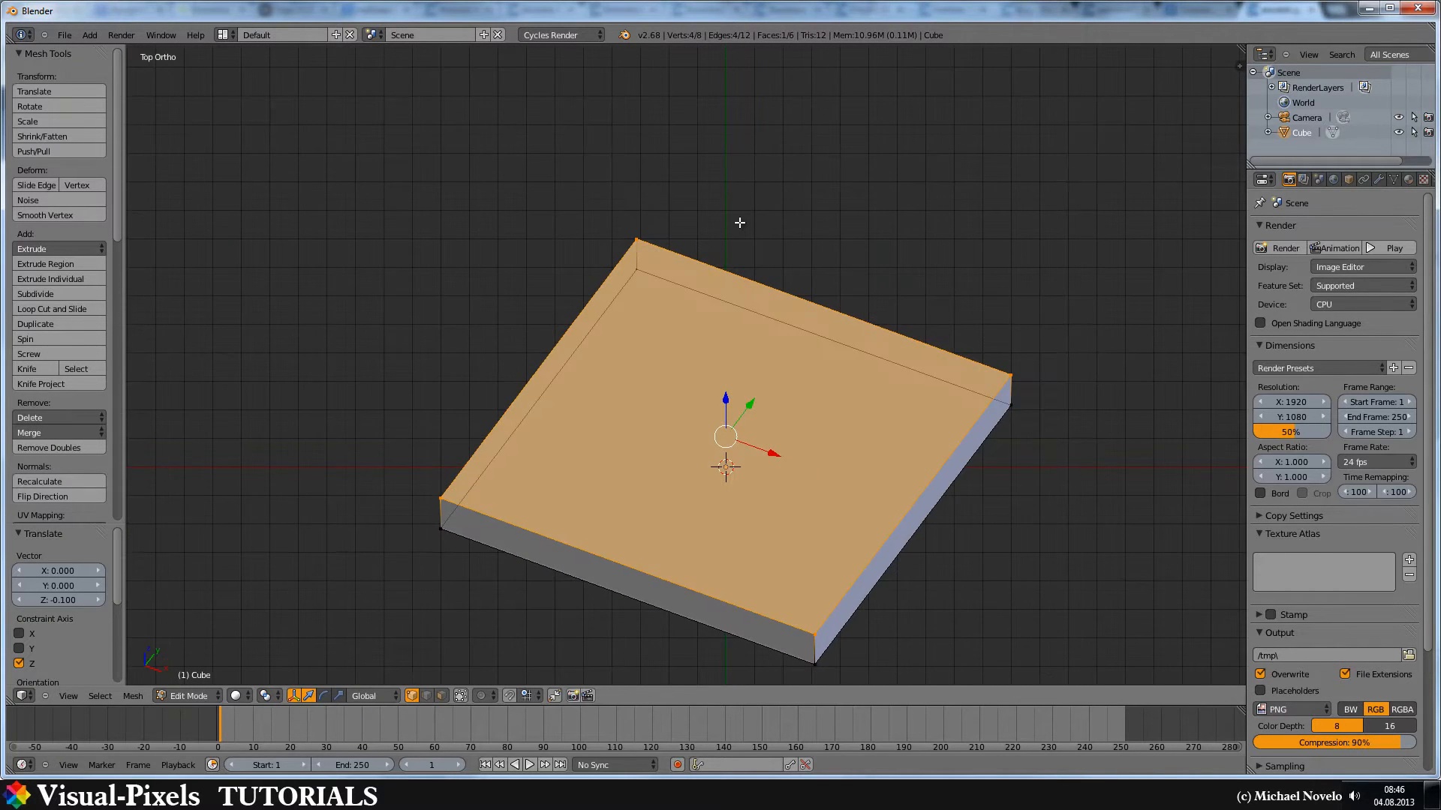
middle_click_drag(766, 183, 740, 222, "shift")
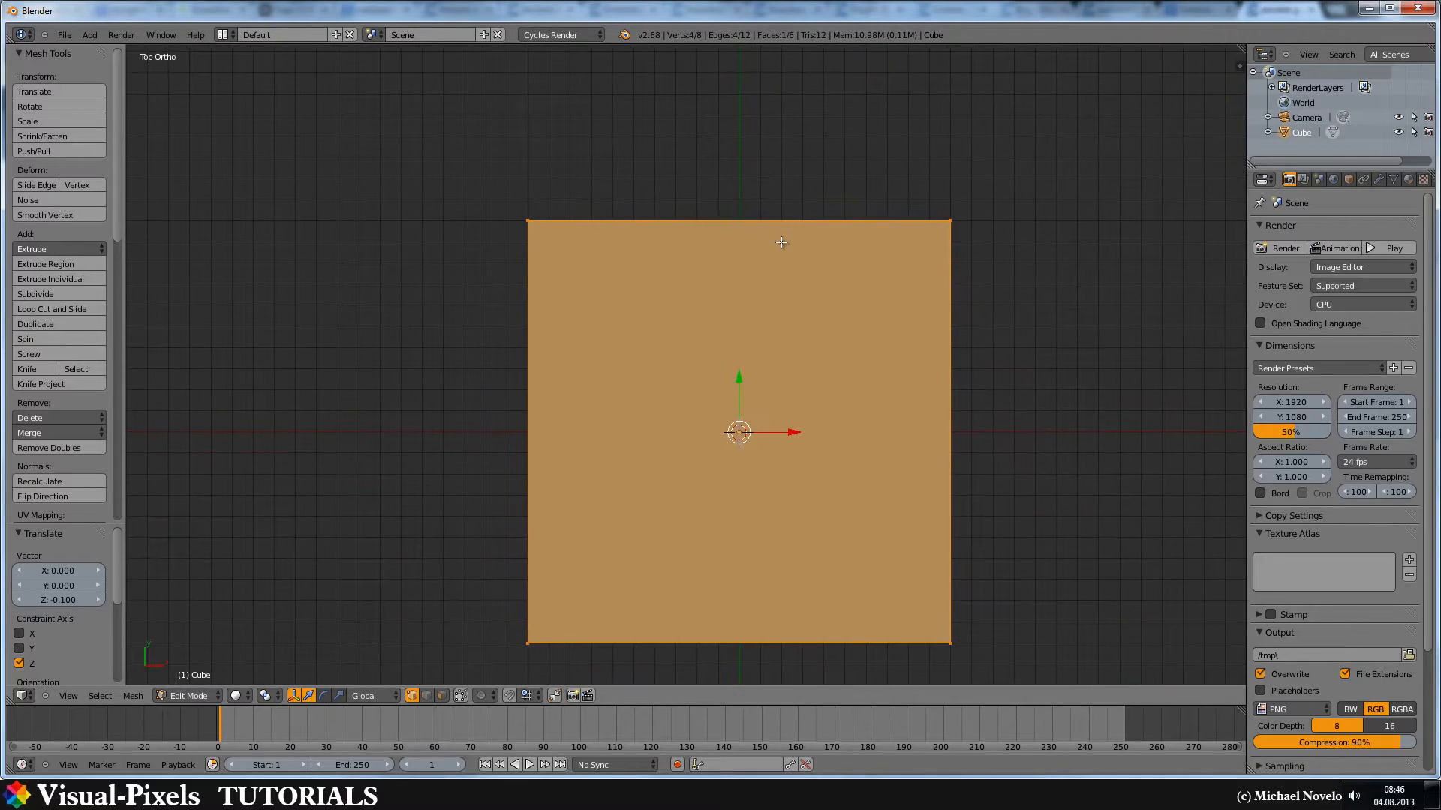
key("a")
key("a")
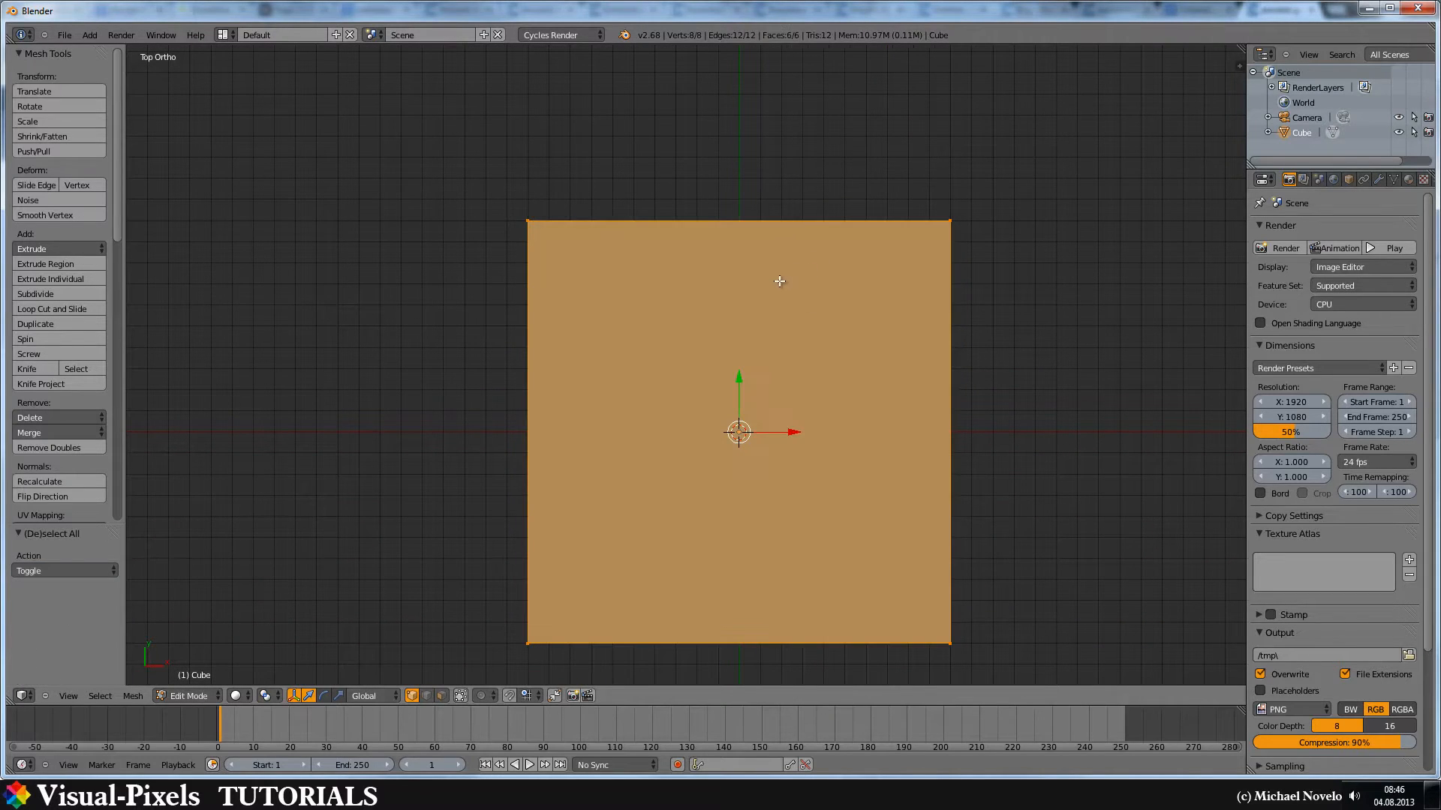
middle_click_drag(787, 318, 786, 214, "shift")
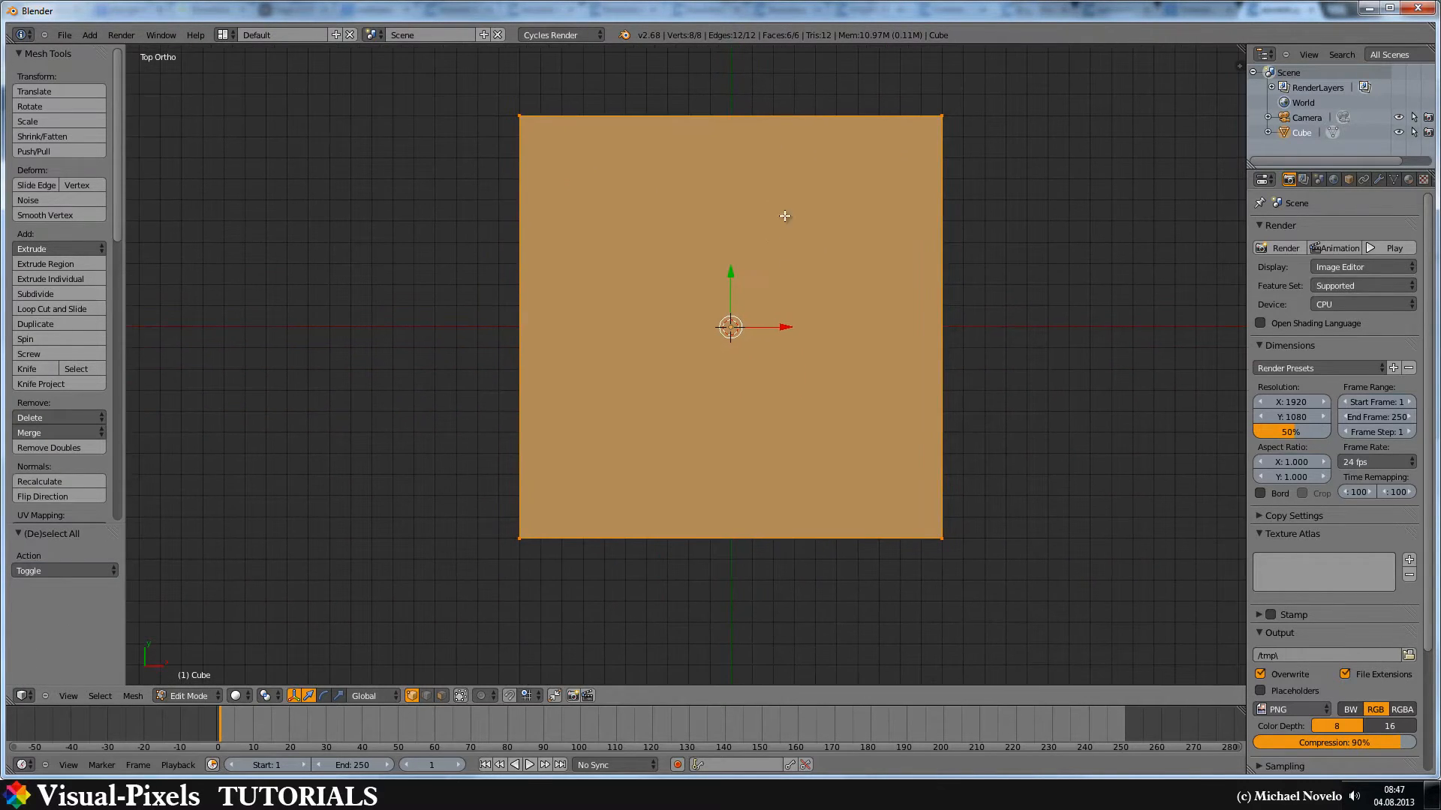
key("s")
key("y")
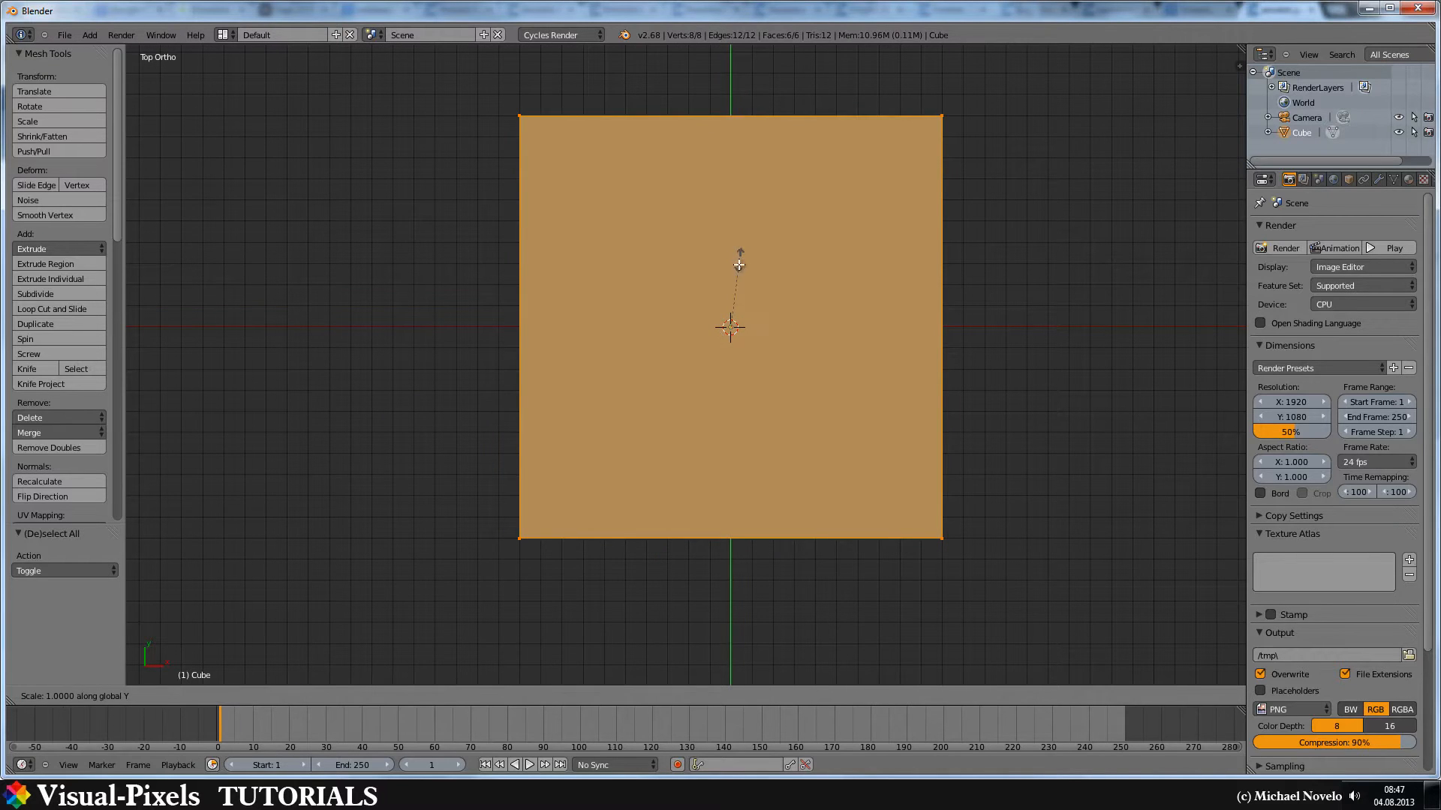
- Narrow the slab to 0.2 along Y and add an Array modifier to it
left_click(723, 324)
mouse_move(804, 276)
middle_mouse_down()
mouse_move(819, 111)
mouse_move(782, 245)
middle_mouse_up()
key("Tab")
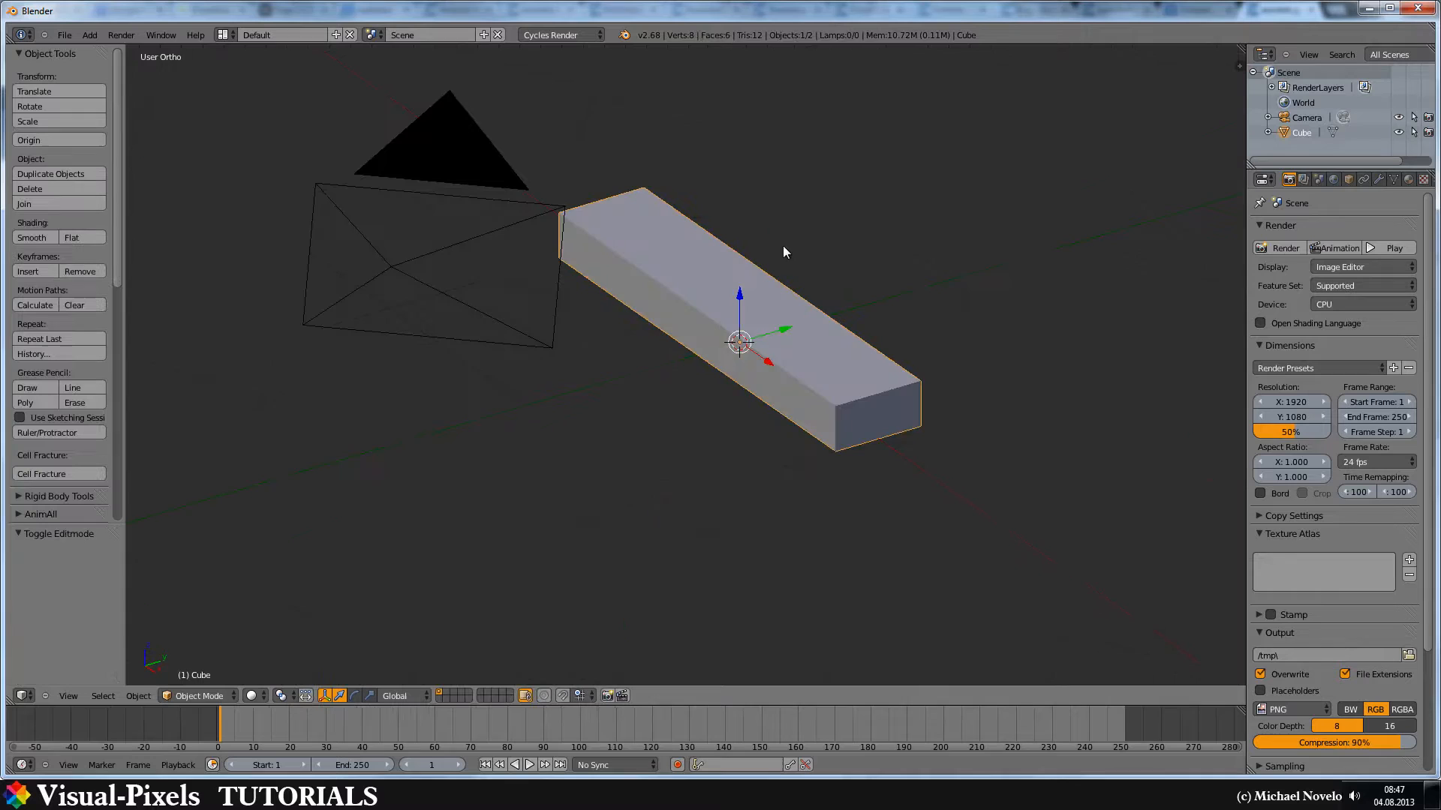
middle_click_drag(853, 286, 796, 254)
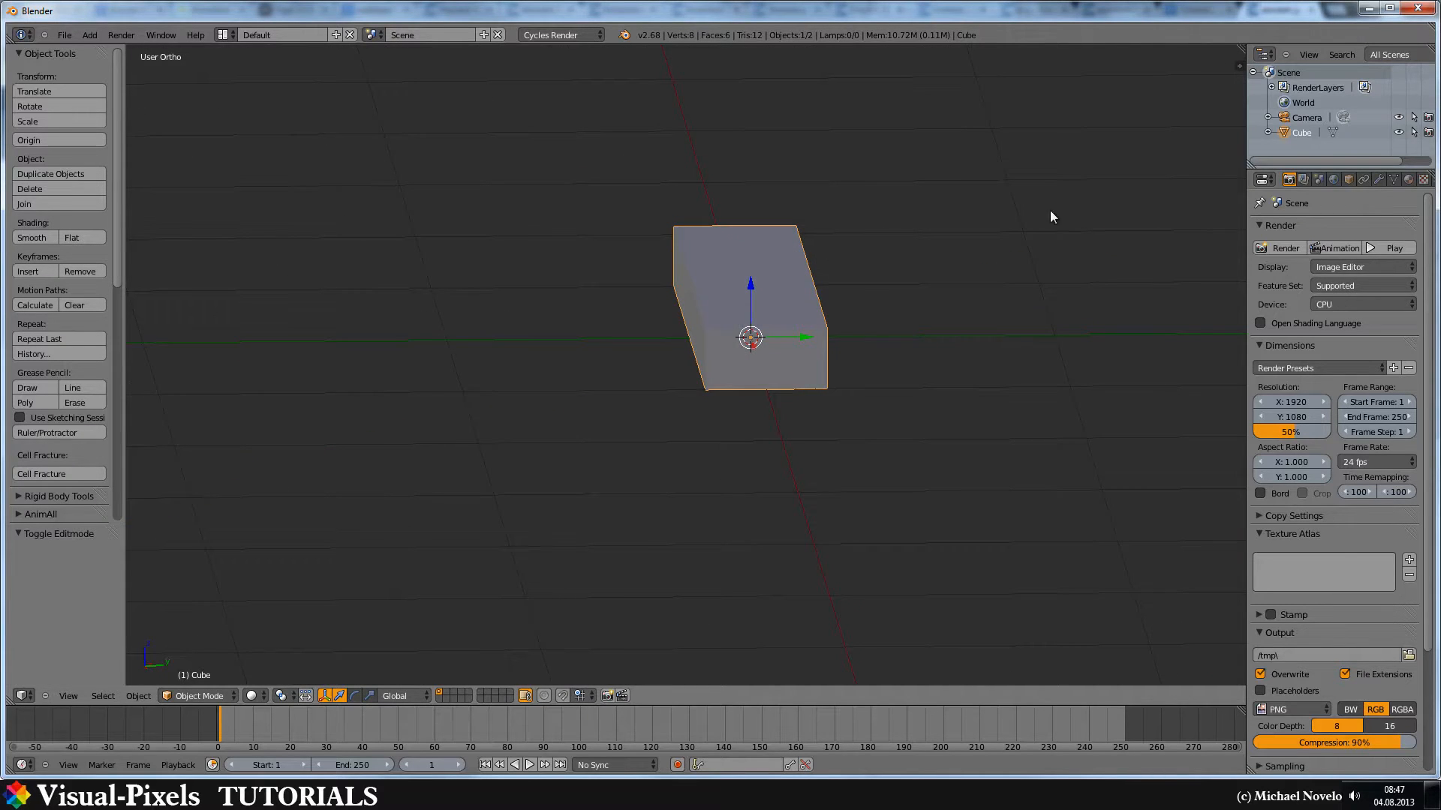
left_click(1380, 178)
left_click(1340, 229)
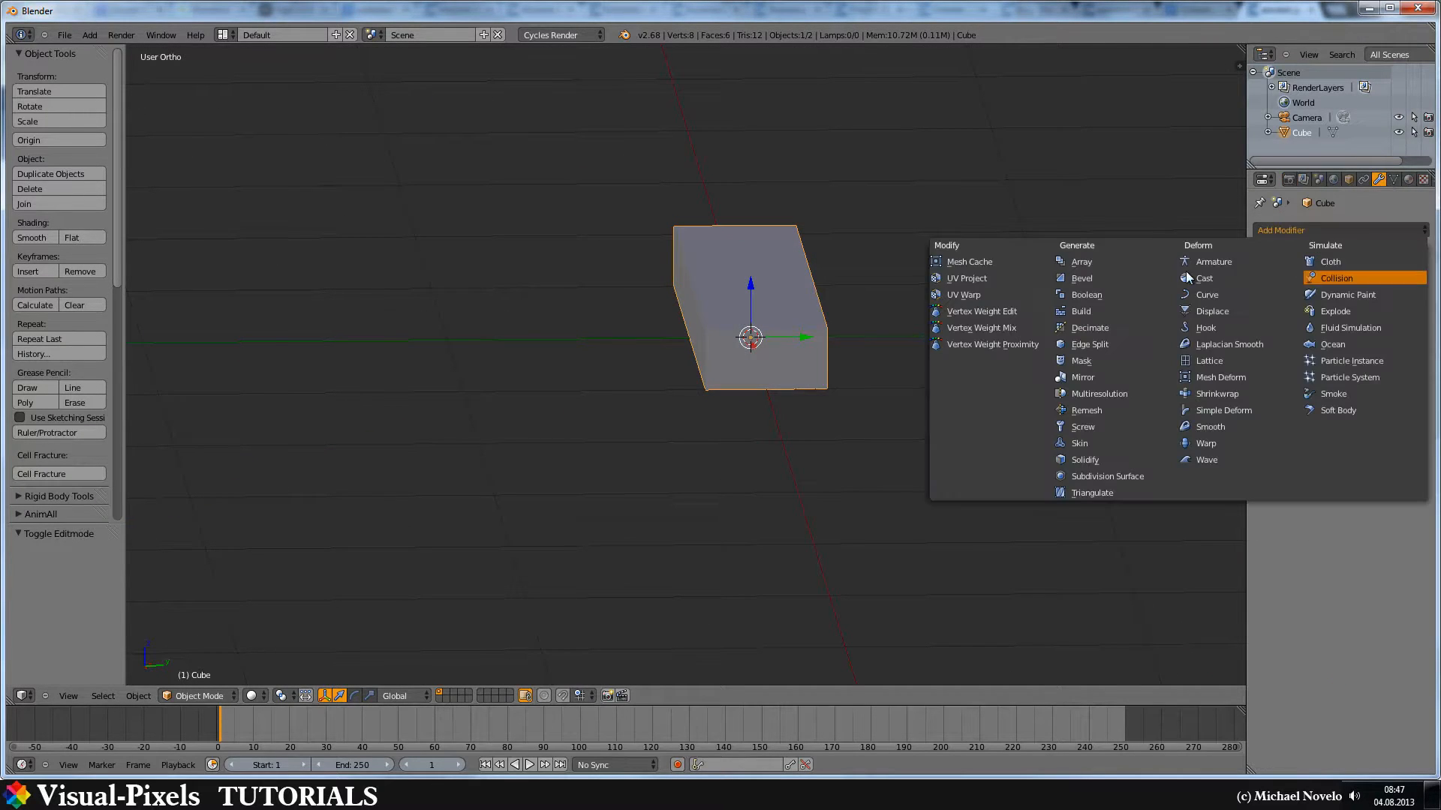
left_click(1082, 262)
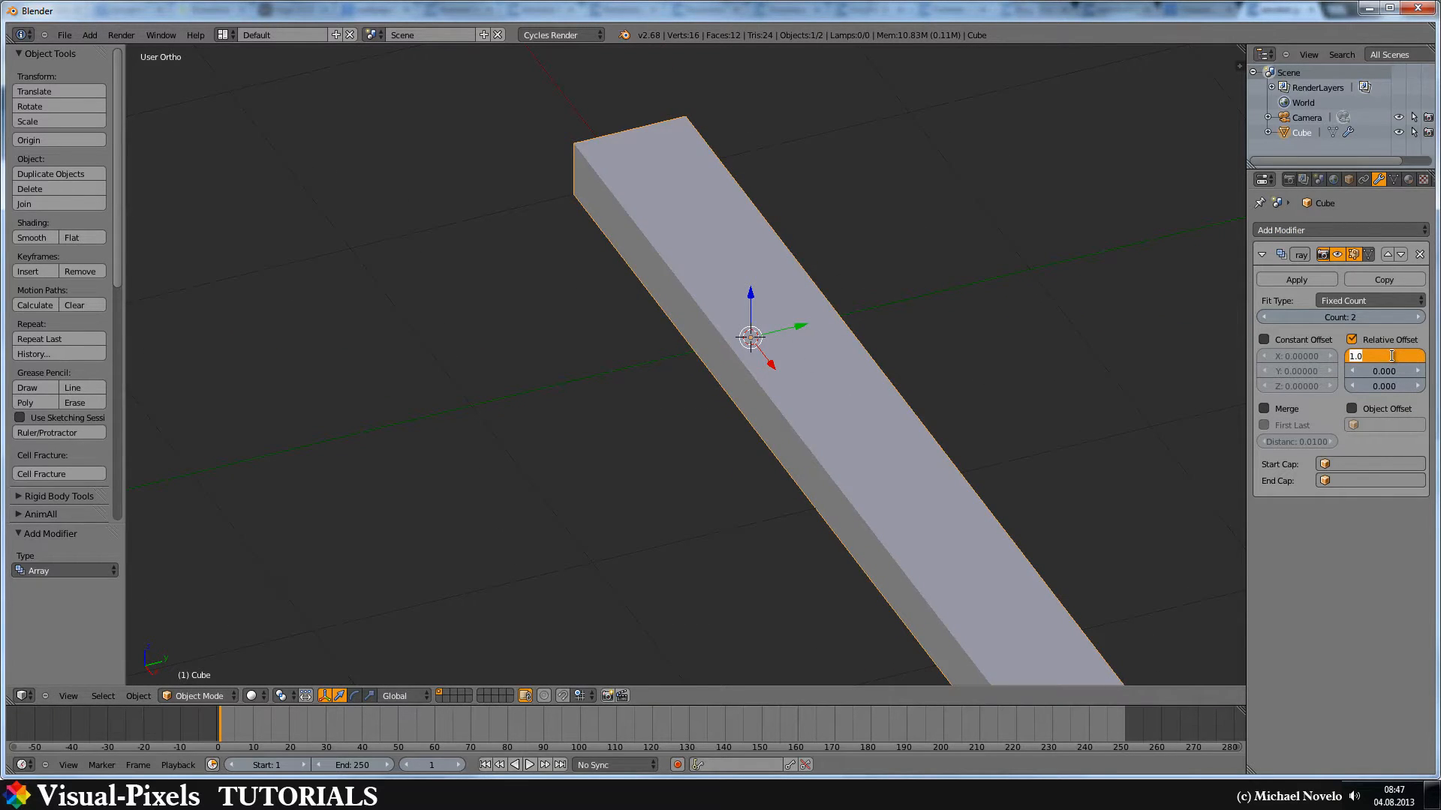
type("0")
- Set the array's relative offset to 0/1/1 with a count of 30 steps
key("Tab")
type("1")
key("Tab")
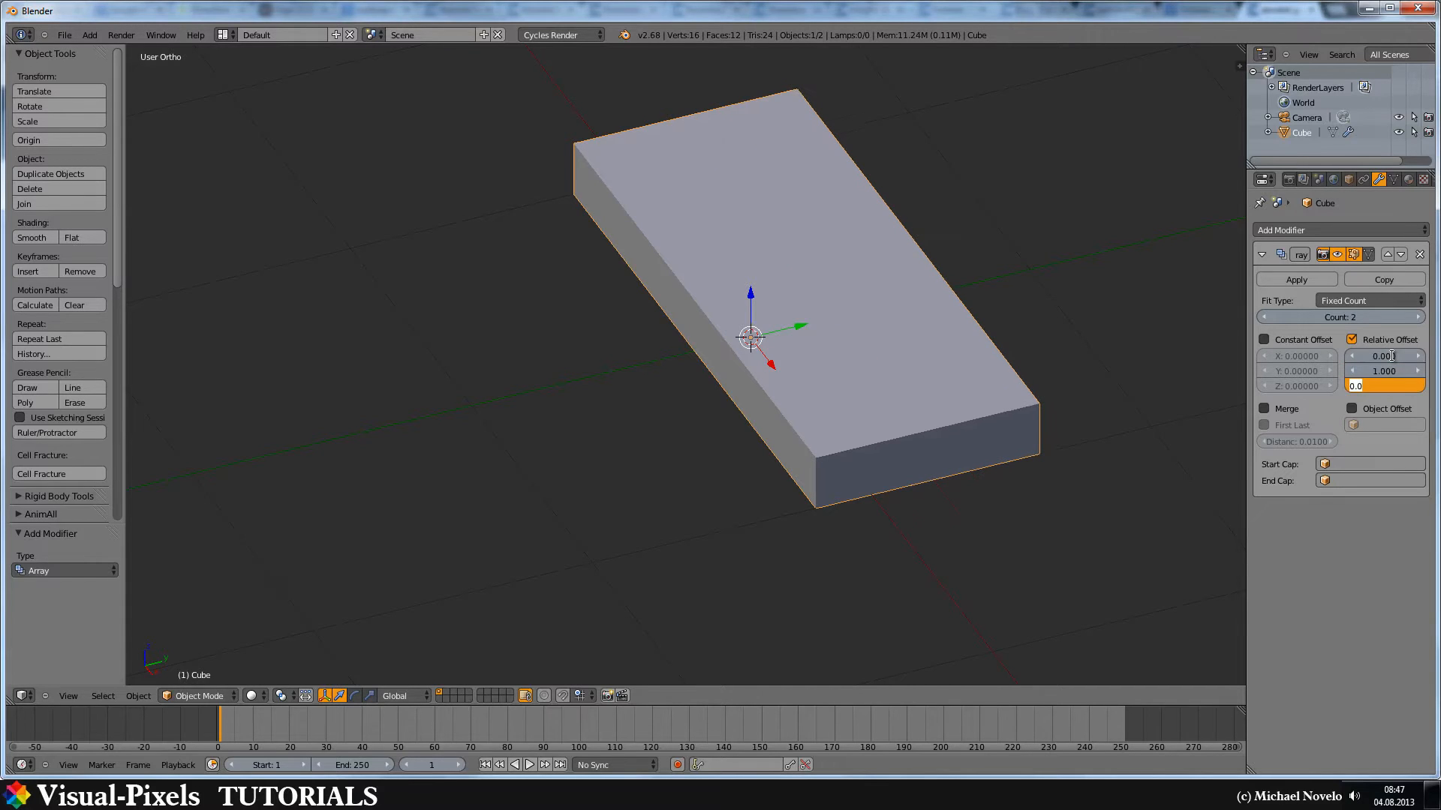
type("1")
key("Return")
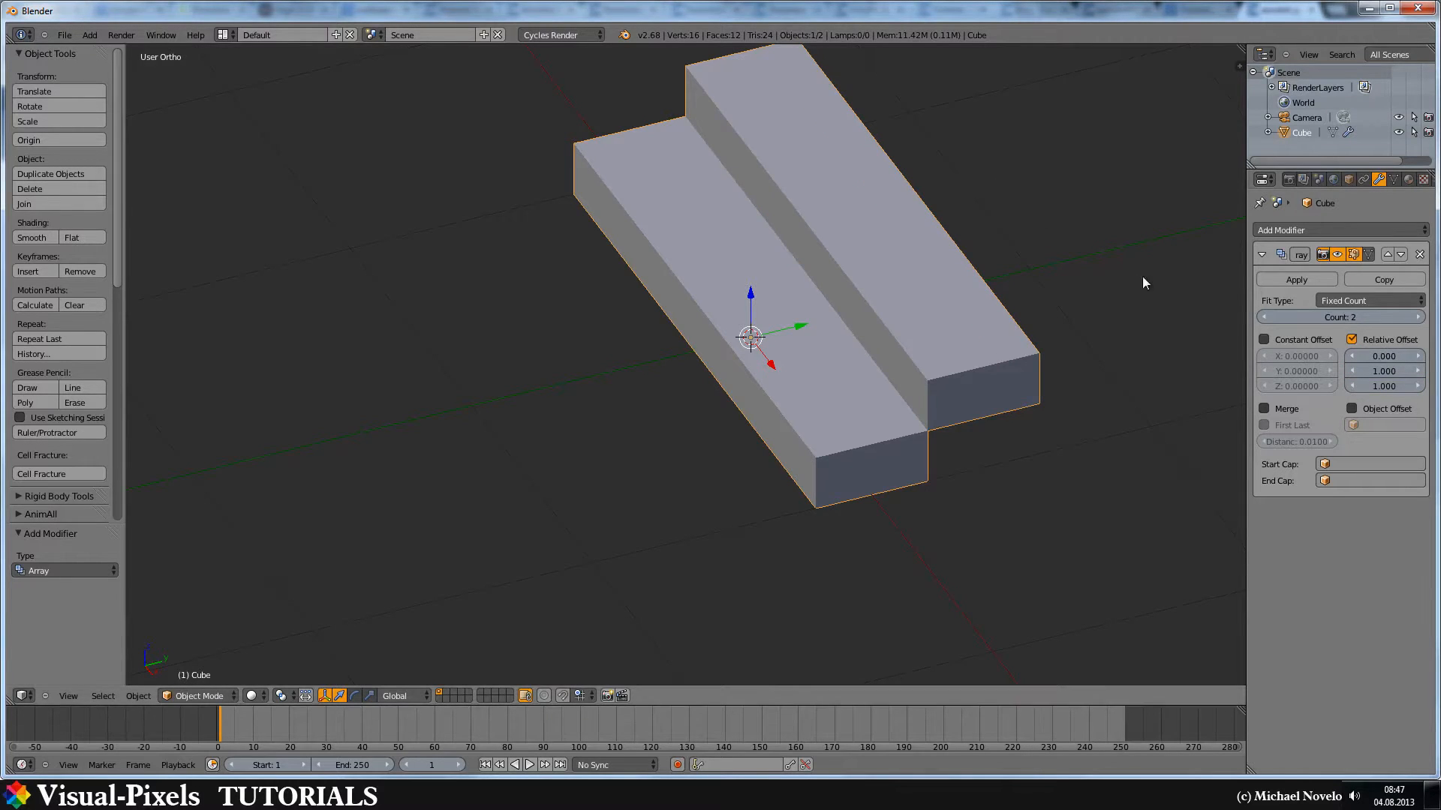
left_click_drag(1295, 316, 1361, 316)
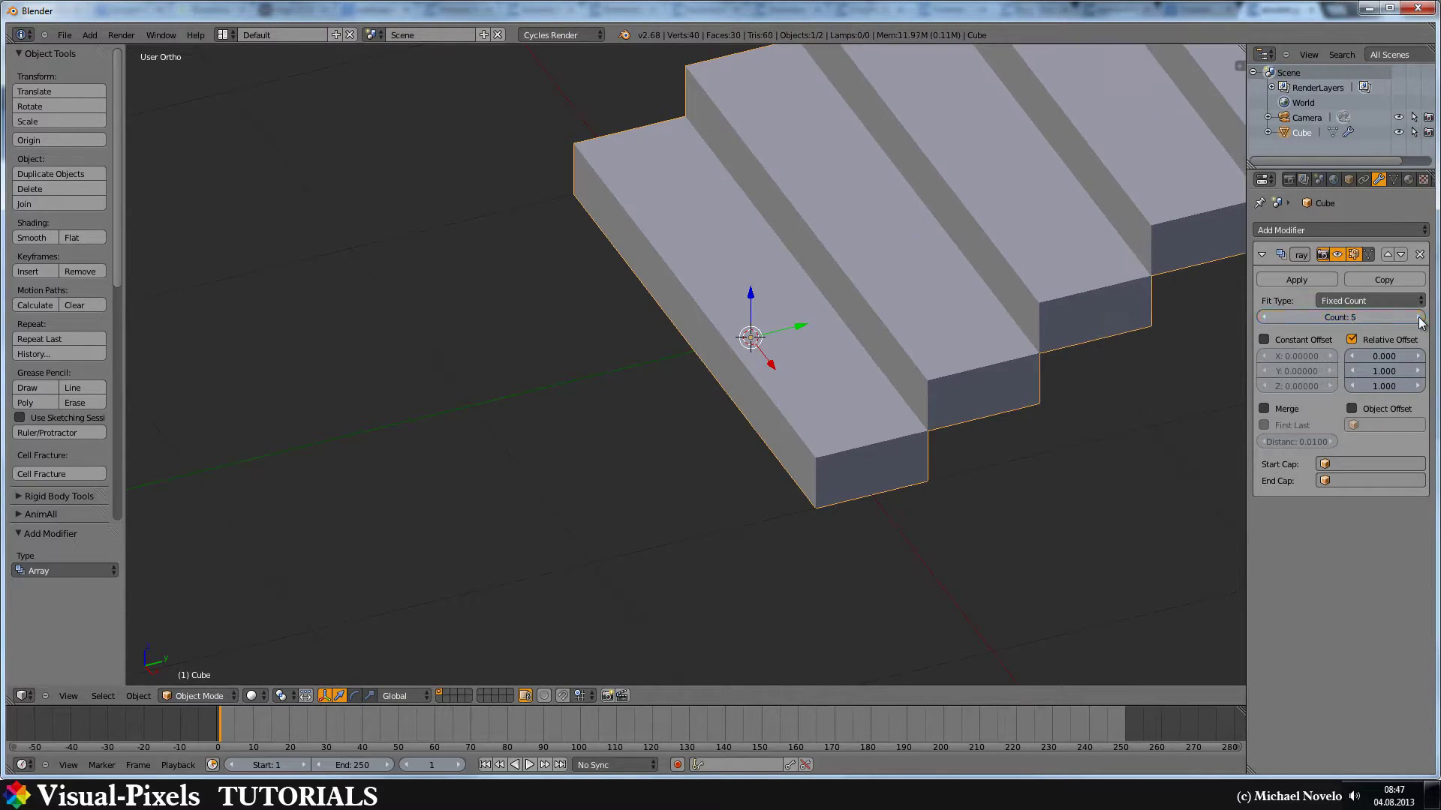
left_click(1361, 320)
type("30")
key("Return")
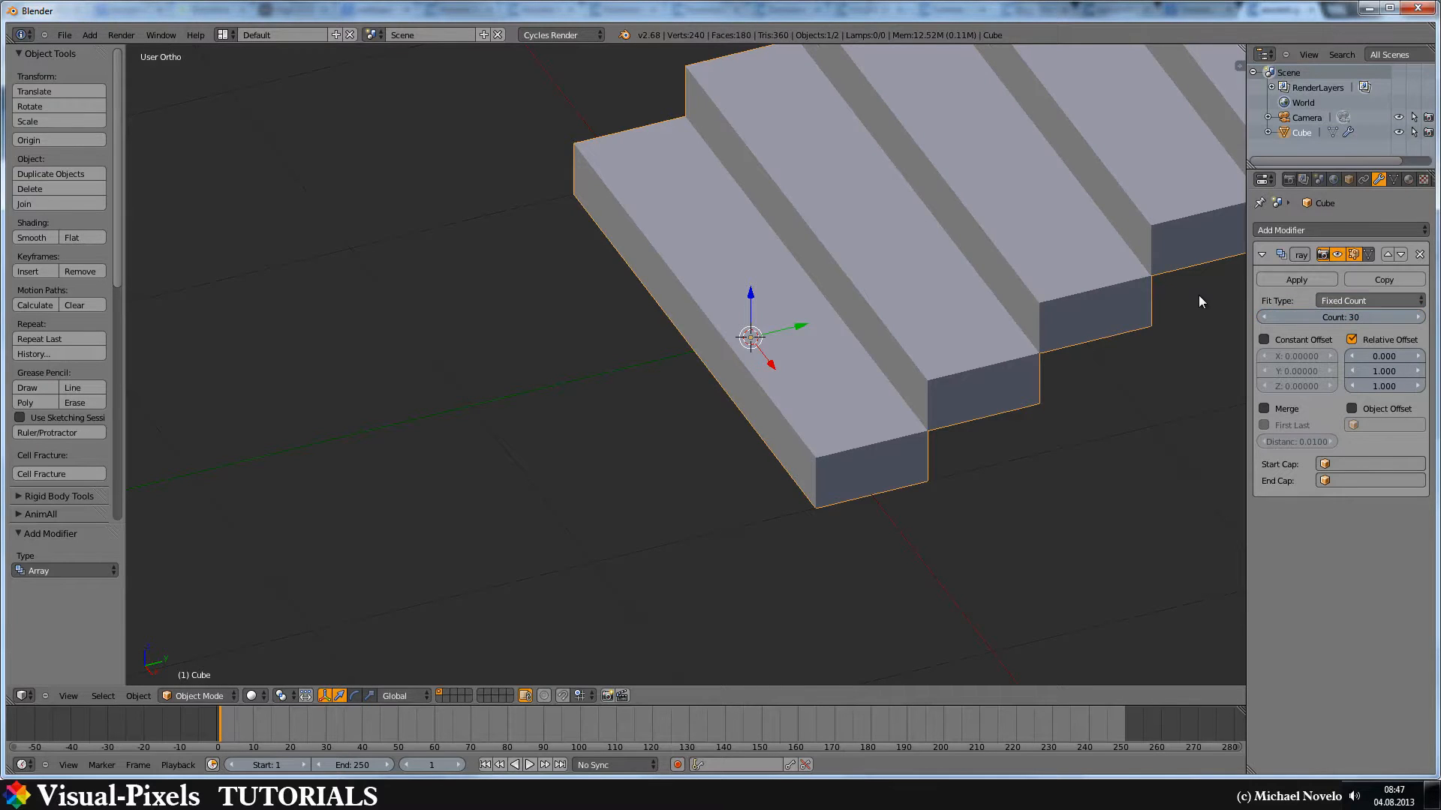
scroll(1024, 278, "down", 4)
mouse_move(918, 256)
middle_mouse_down()
mouse_move(777, 322)
mouse_move(762, 237)
mouse_move(808, 290)
mouse_move(760, 233)
middle_mouse_up()
scroll(695, 384, "up", 2)
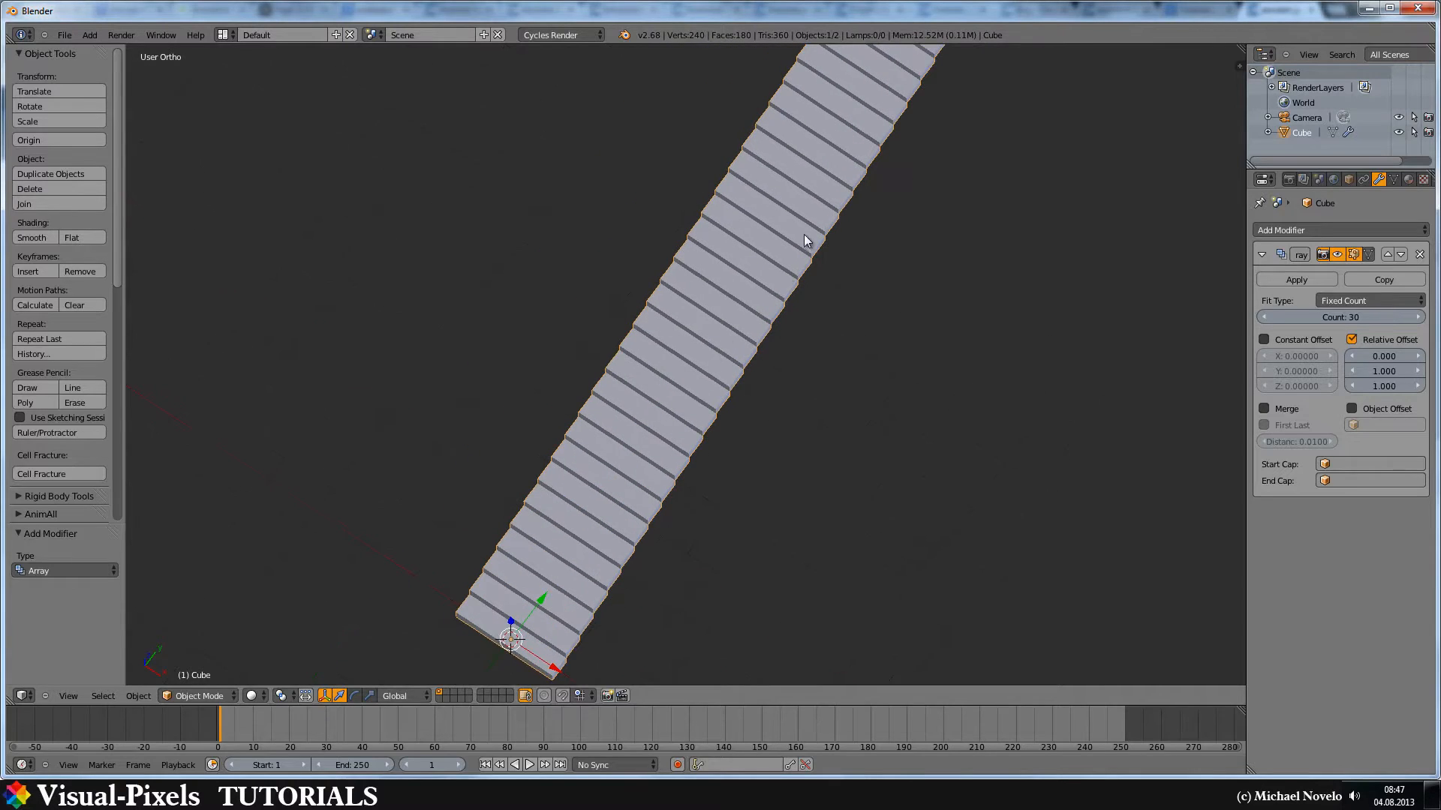
scroll(775, 286, "down", 4)
middle_click_drag(742, 299, 725, 247)
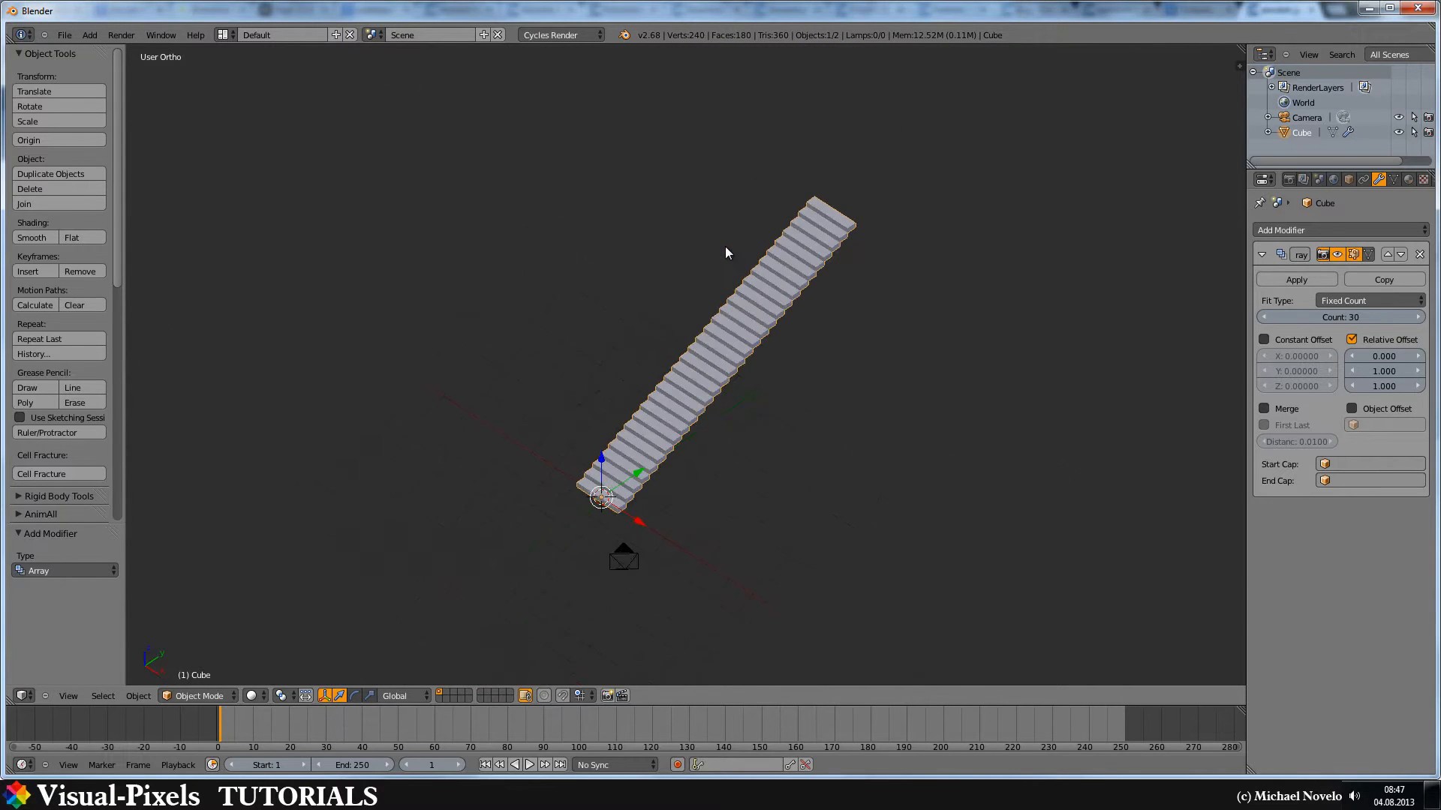
- View the staircase from above and bring up the menu of objects to add
key("KP_7")
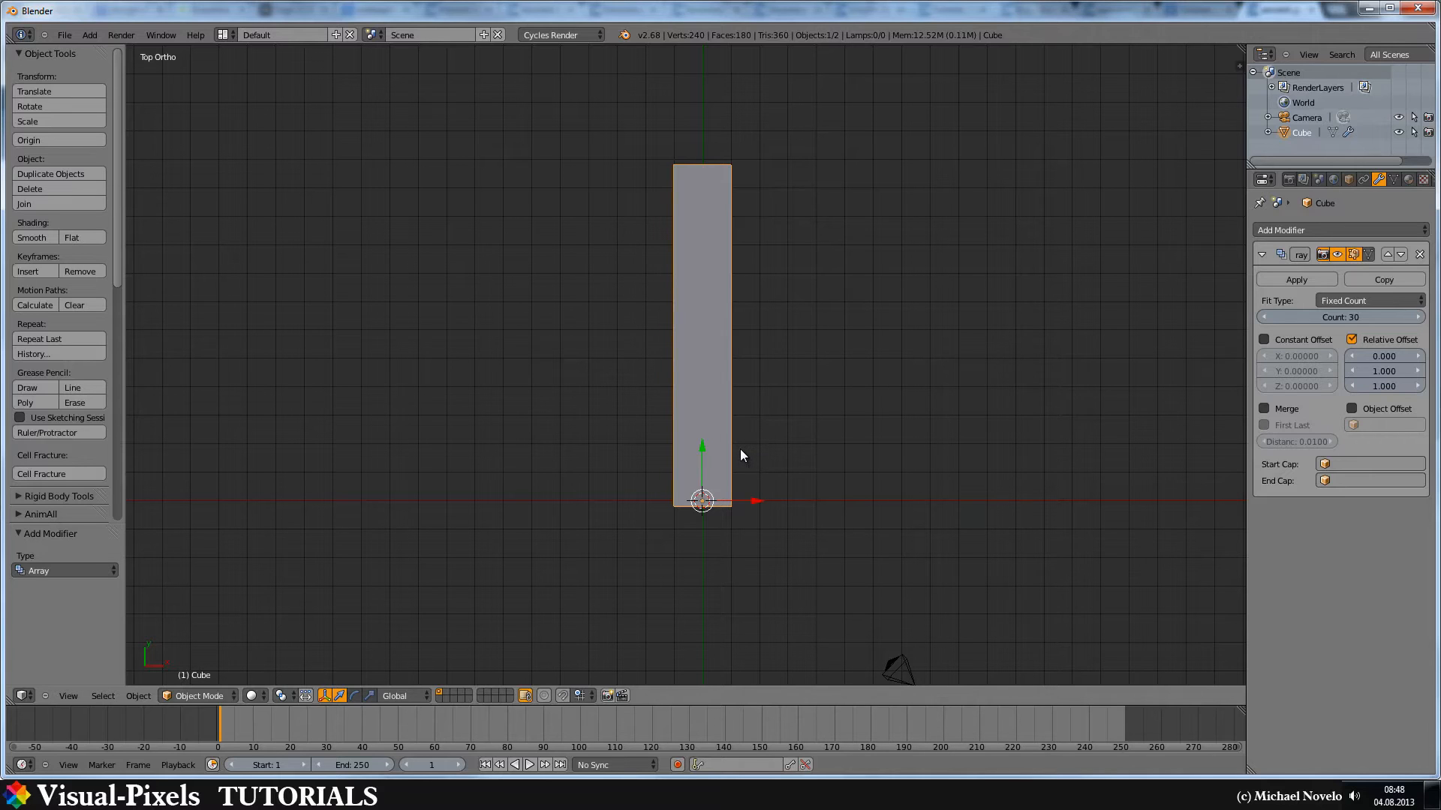
key("shift+a")
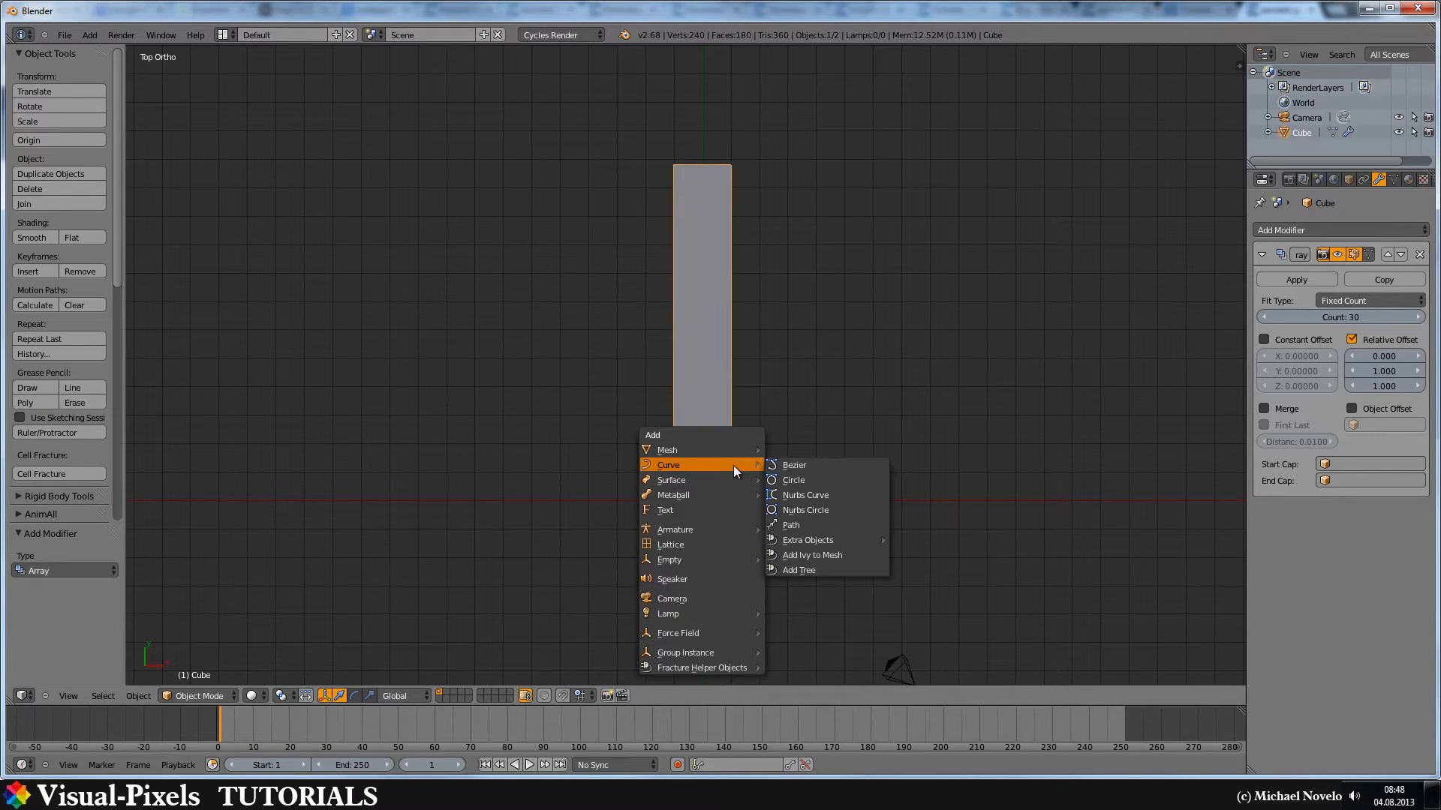
- Add a Bezier curve, rotate it -90° to run along the steps, and enter point editing
left_click(780, 465)
key("z")
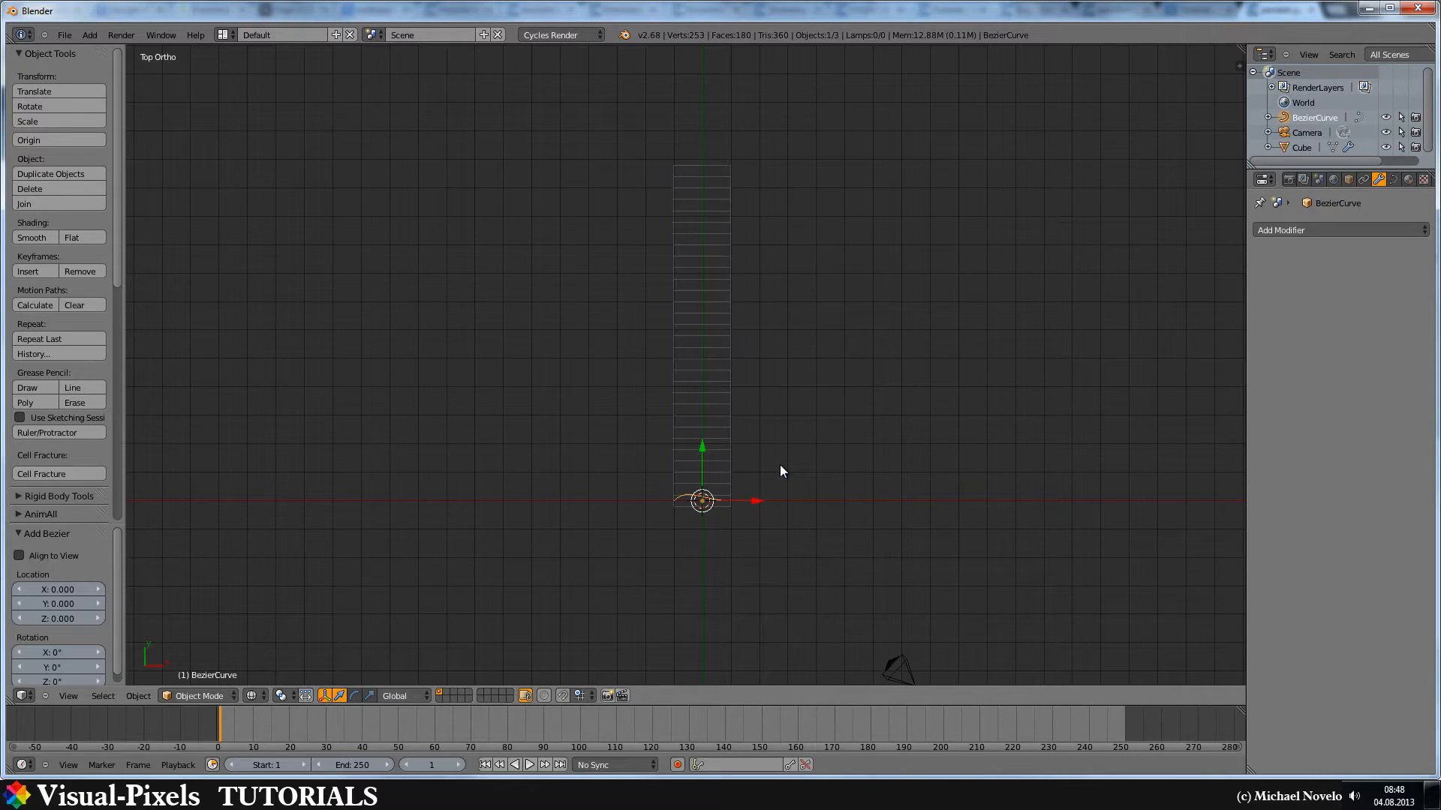
scroll(780, 465, "up", 2)
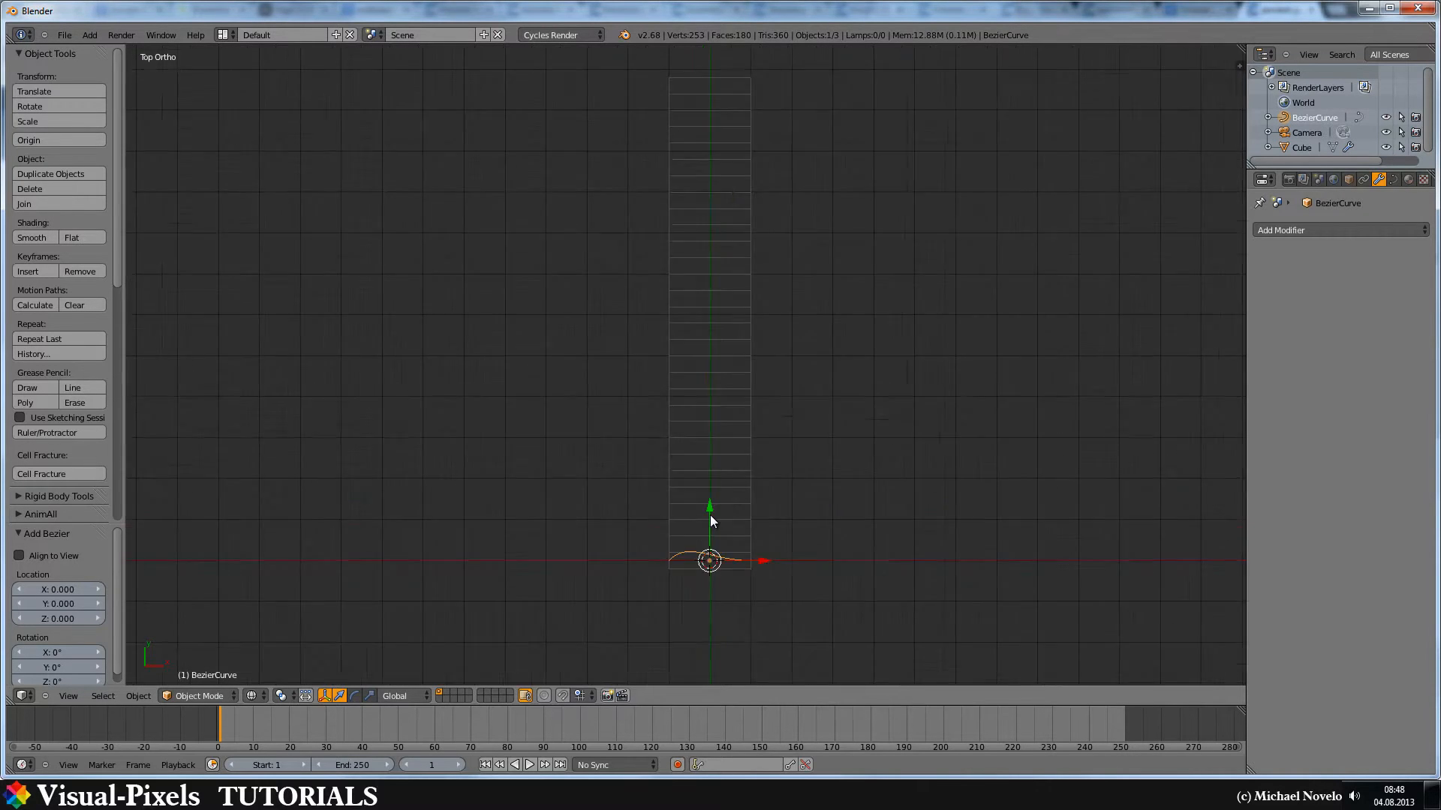
scroll(710, 515, "up", 1)
middle_click_drag(753, 496, 764, 274, "shift")
scroll(829, 419, "up", 2)
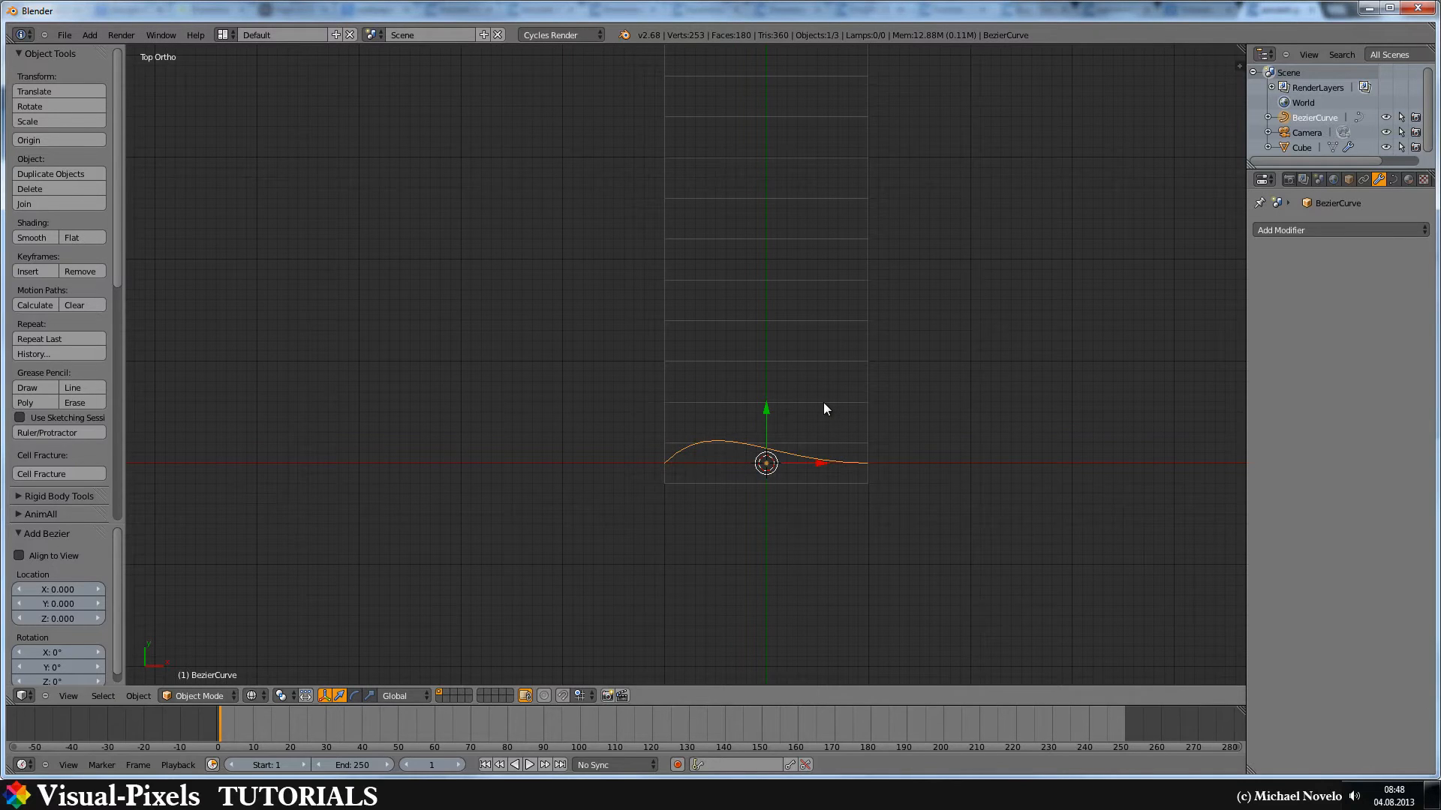
key("r")
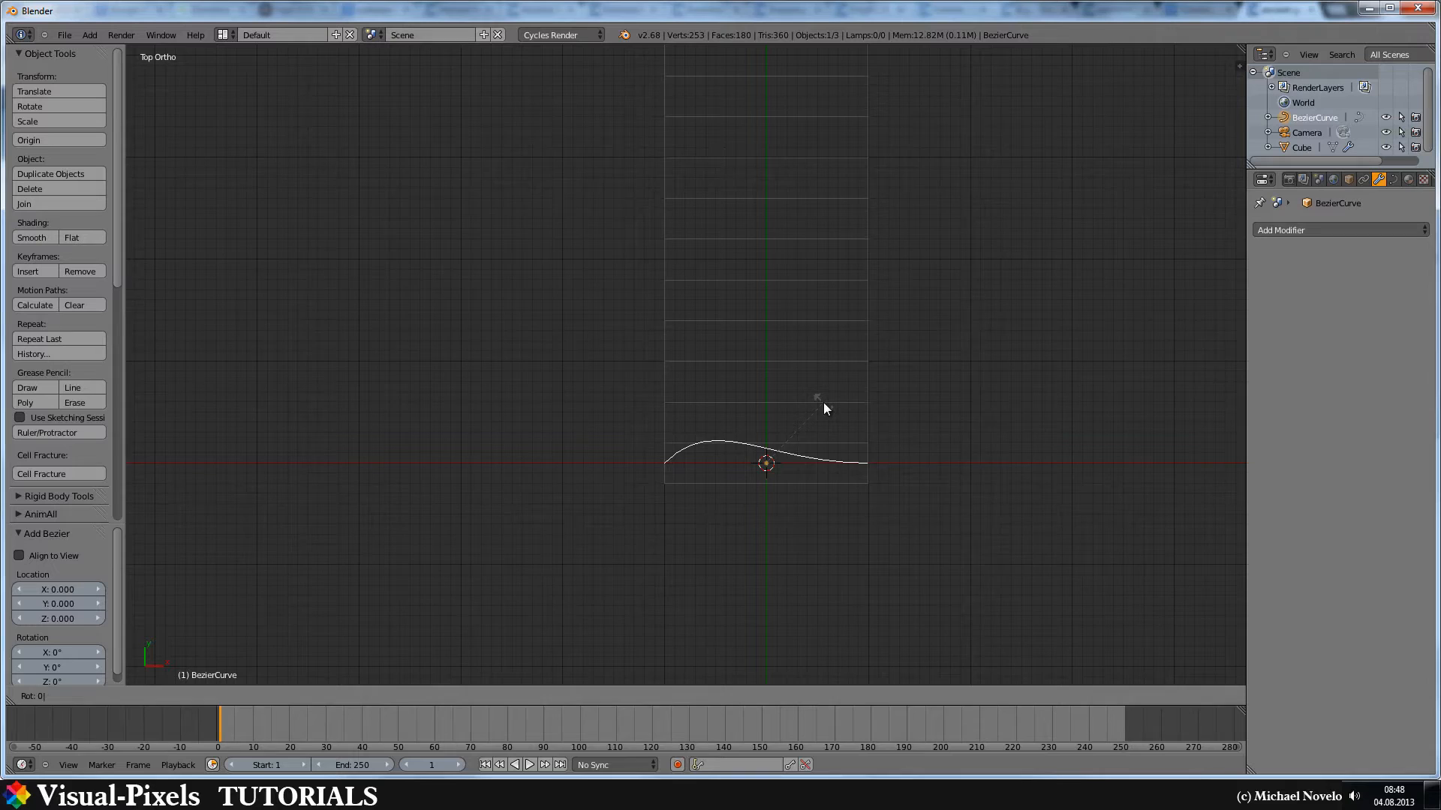
type("-90")
key("Return")
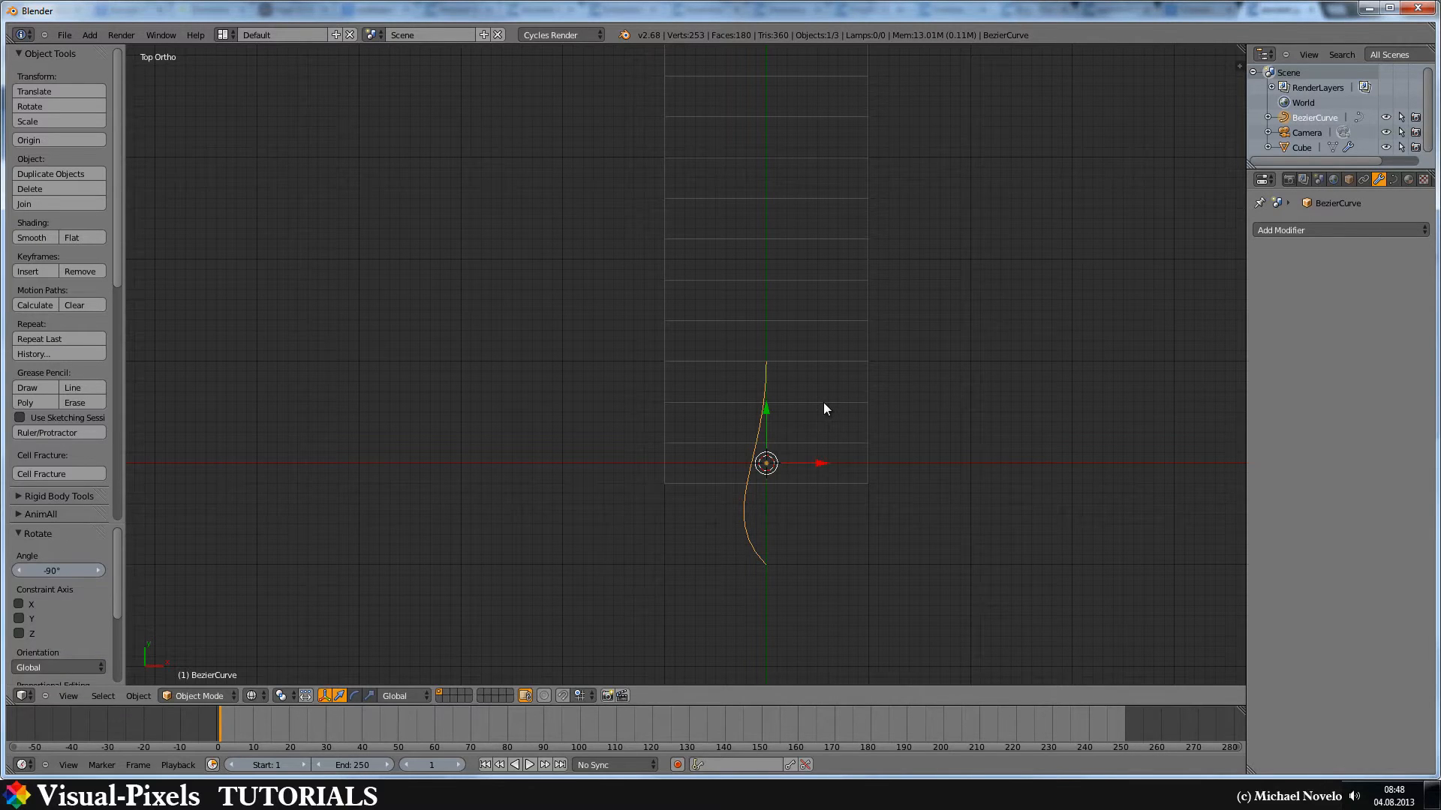
key("Tab")
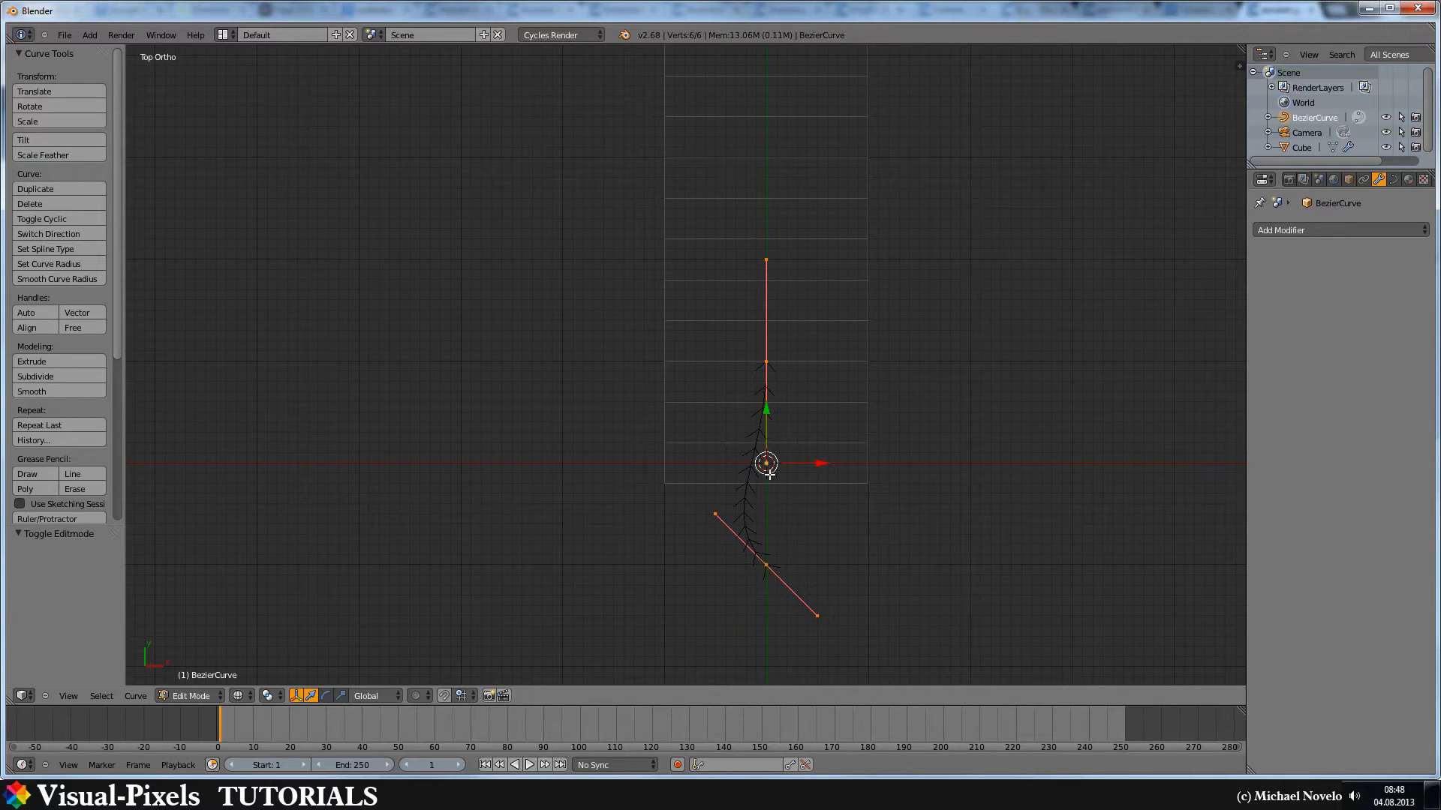
- Move the curve points 1 unit along Y and set the curve's shape to 2D
mouse_move(765, 413)
left_mouse_down()
mouse_move(767, 388)
mouse_move(772, 413)
left_mouse_up()
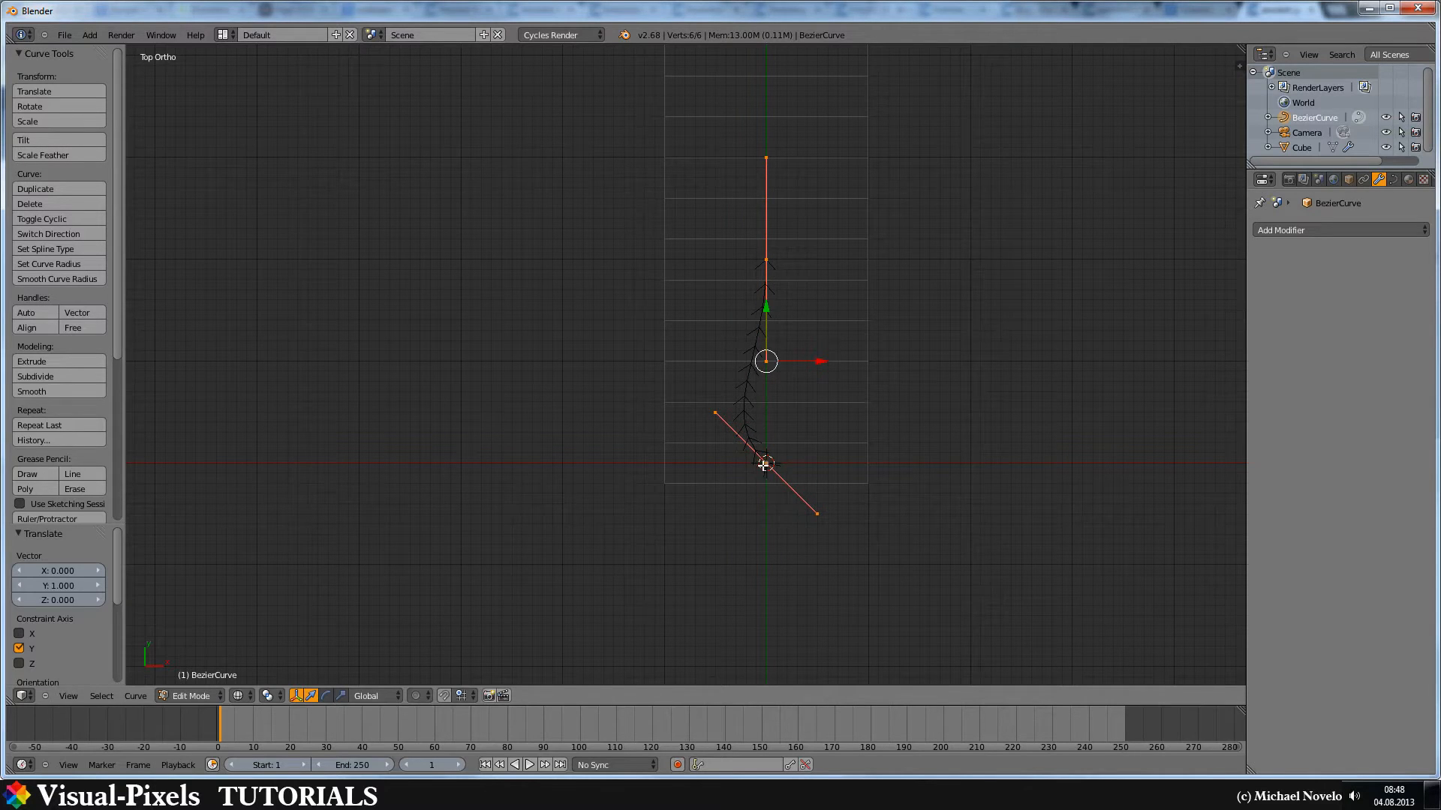
scroll(765, 462, "up", 1)
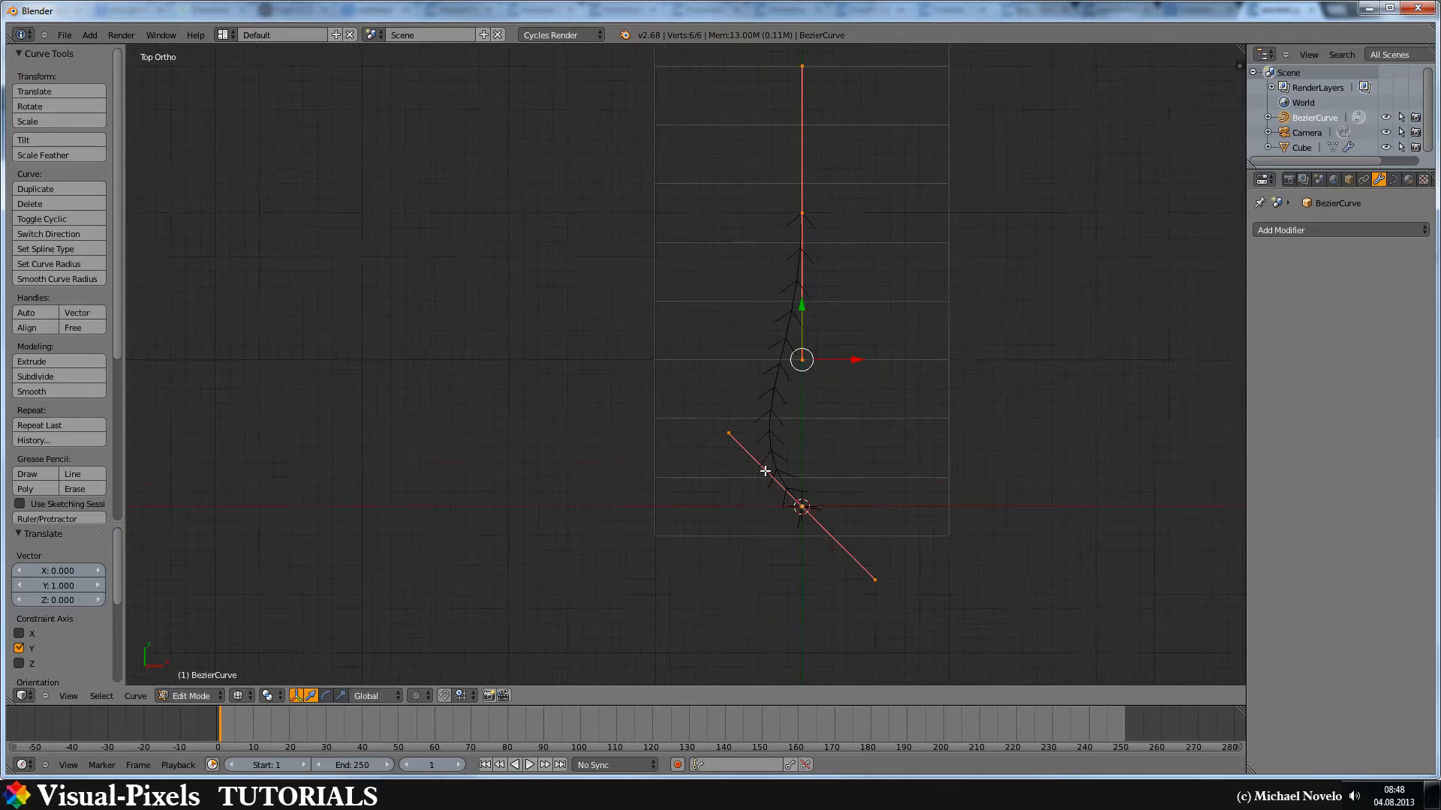
scroll(766, 462, "up", 1)
scroll(890, 474, "up", 1)
middle_click_drag(833, 518, 757, 433, "shift")
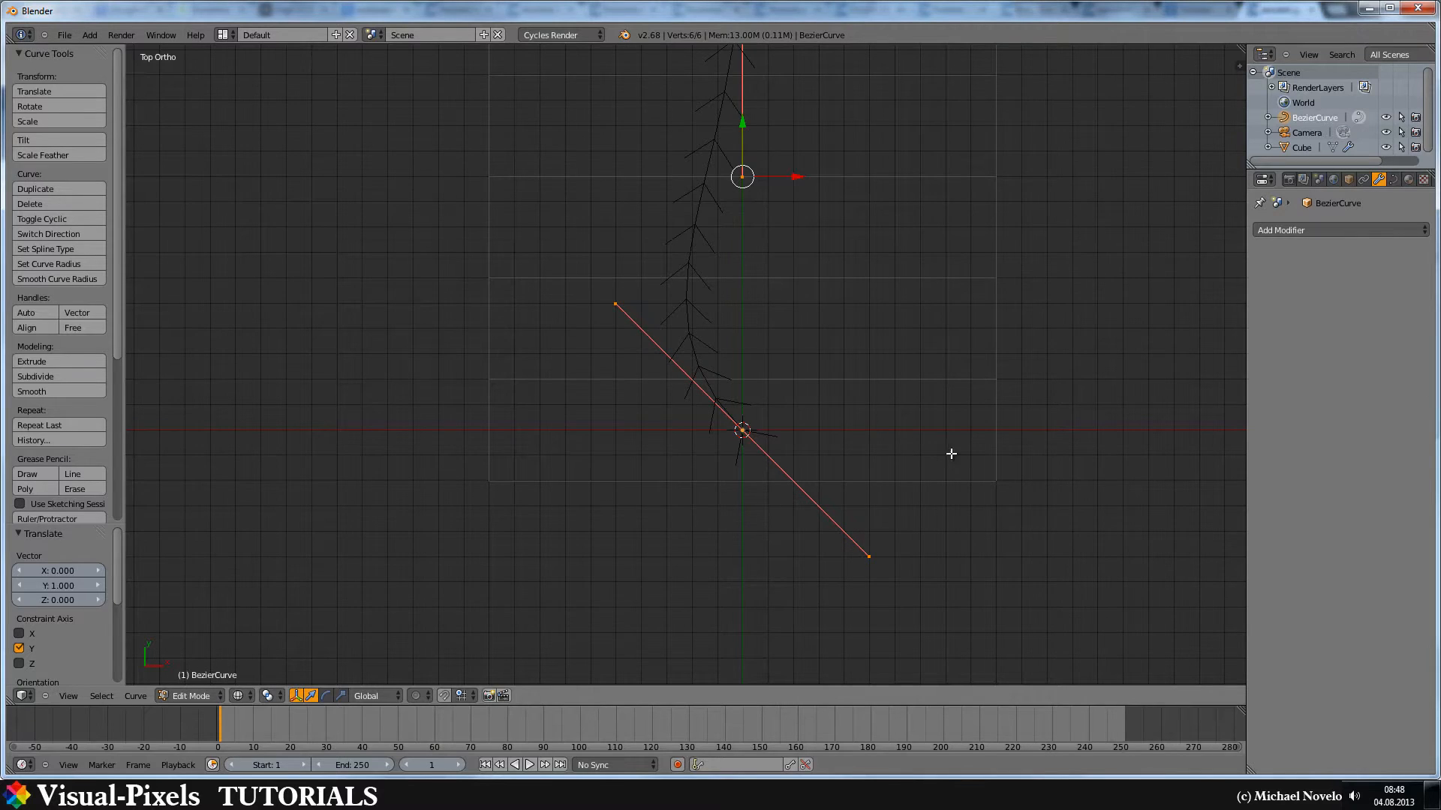
middle_click_drag(951, 455, 835, 358)
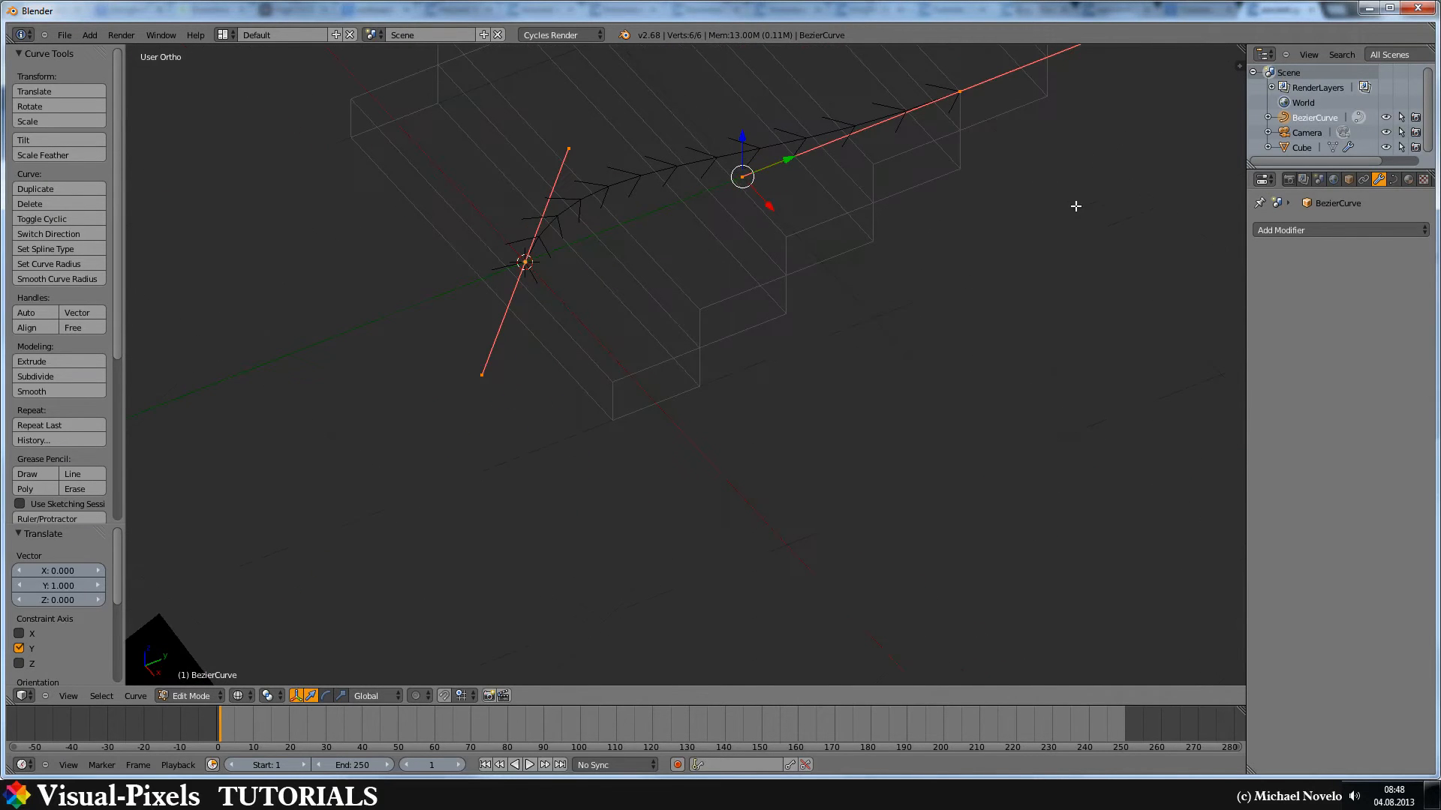
left_click(1397, 179)
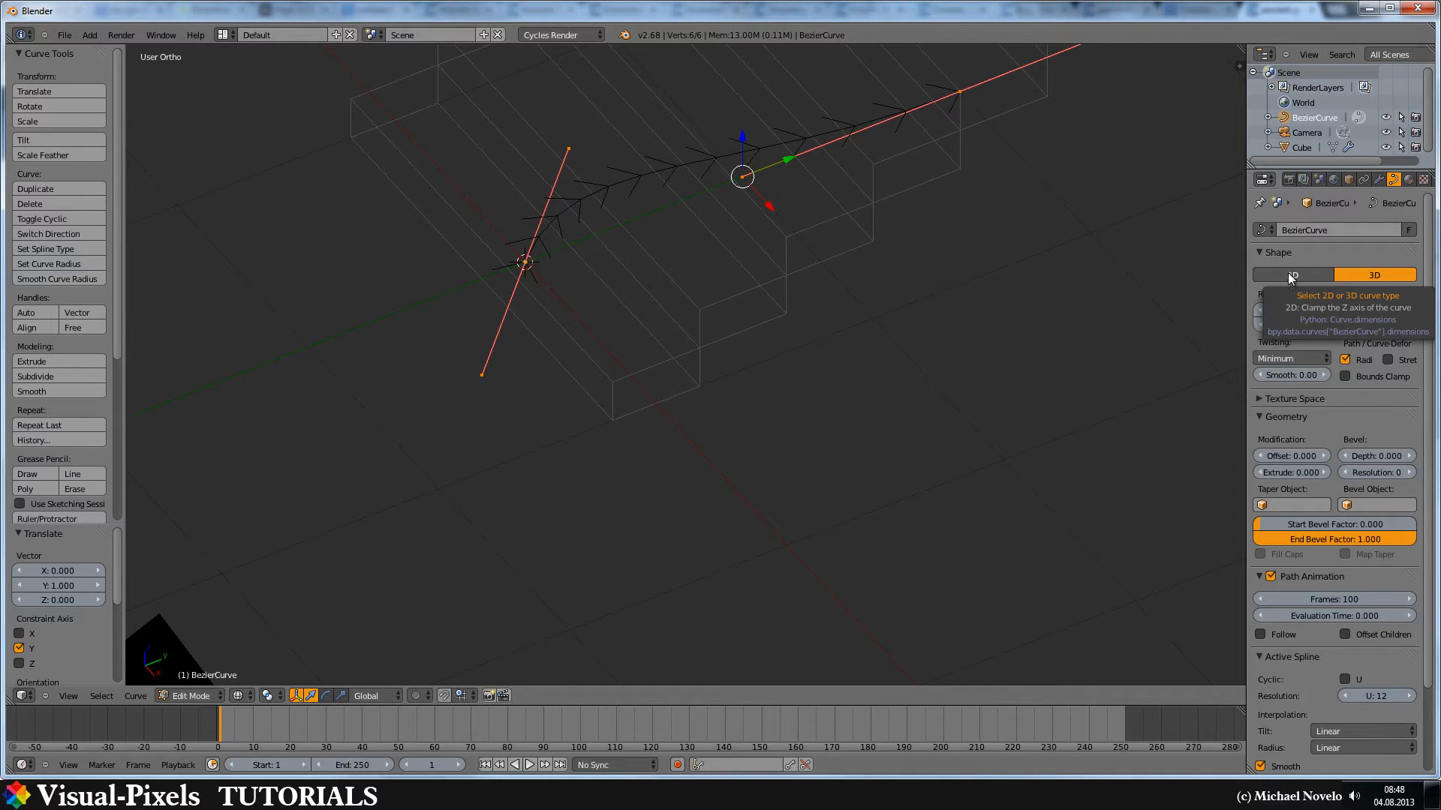
left_click(1293, 278)
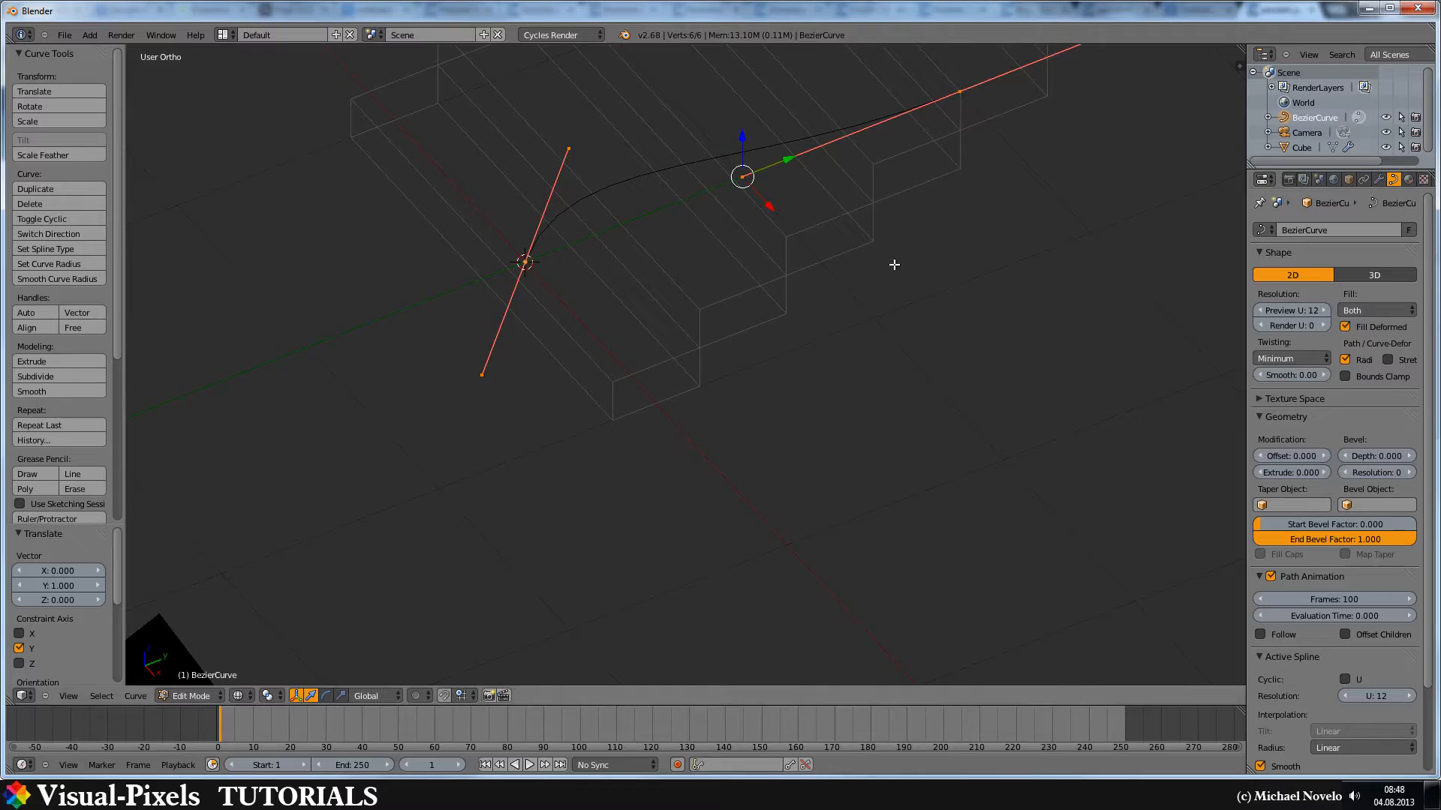
left_click_drag(739, 141, 739, 169)
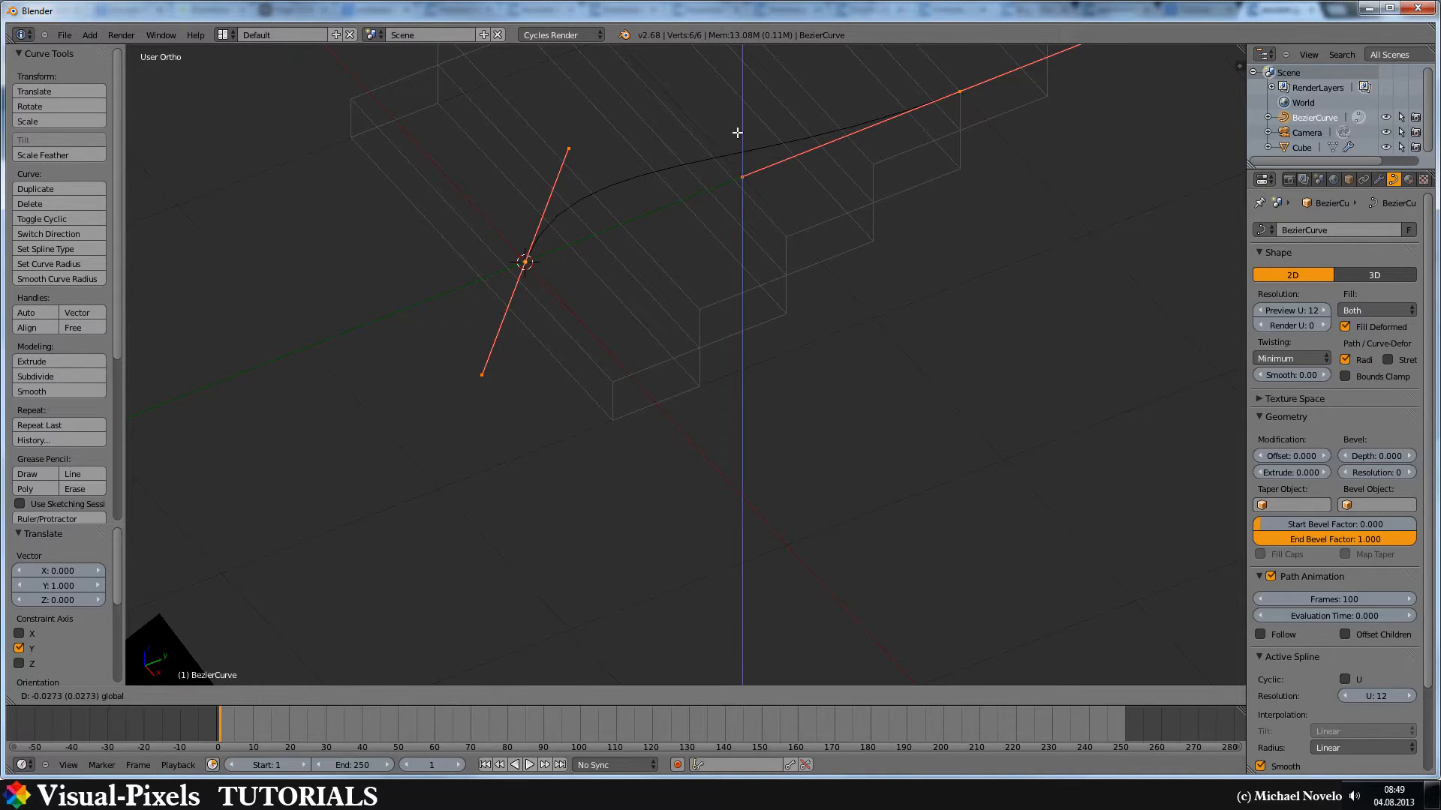
left_click(738, 136)
- Rotate the end handle upright so the curve runs straight, then select the stair slab
key("KP_7")
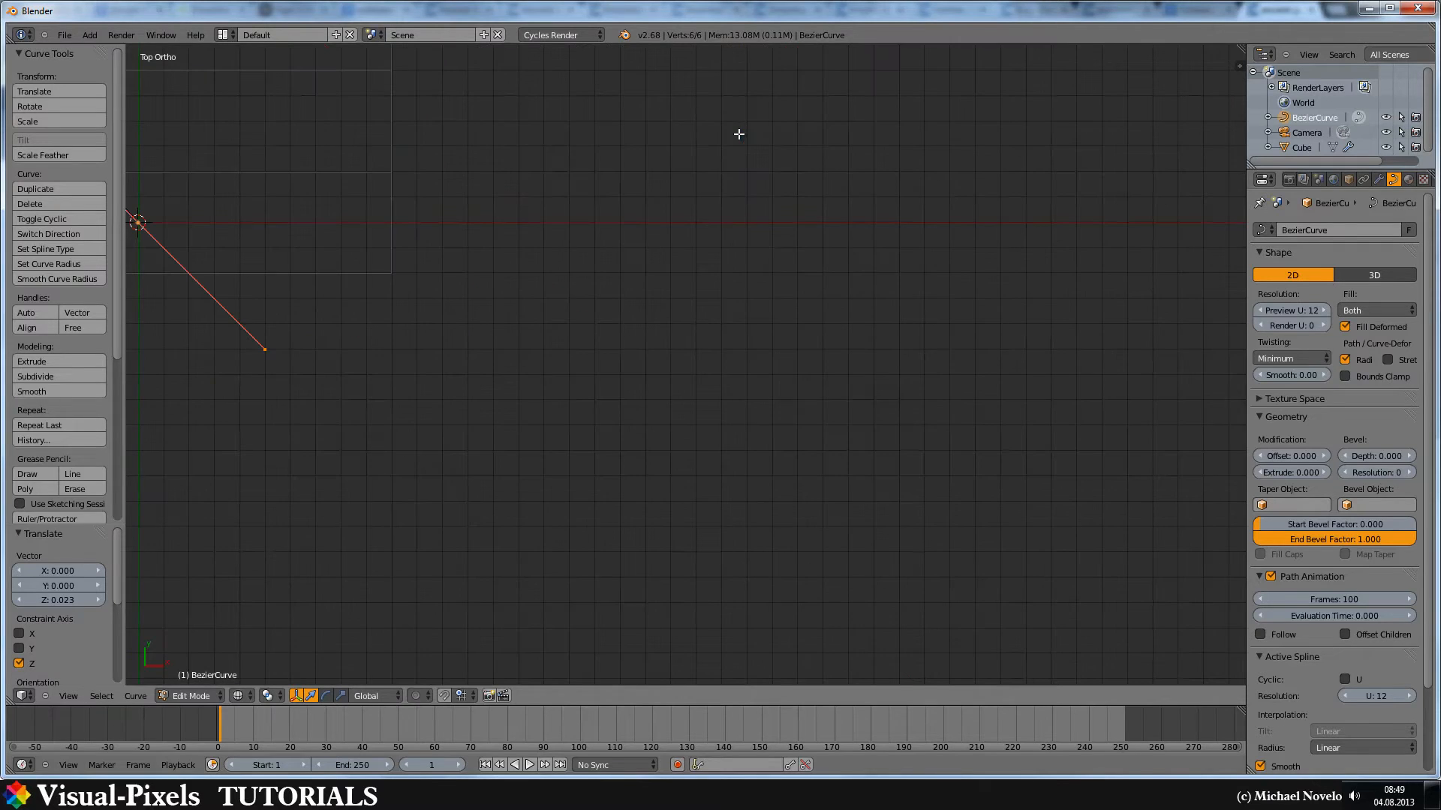
middle_click_drag(439, 122, 667, 329, "shift")
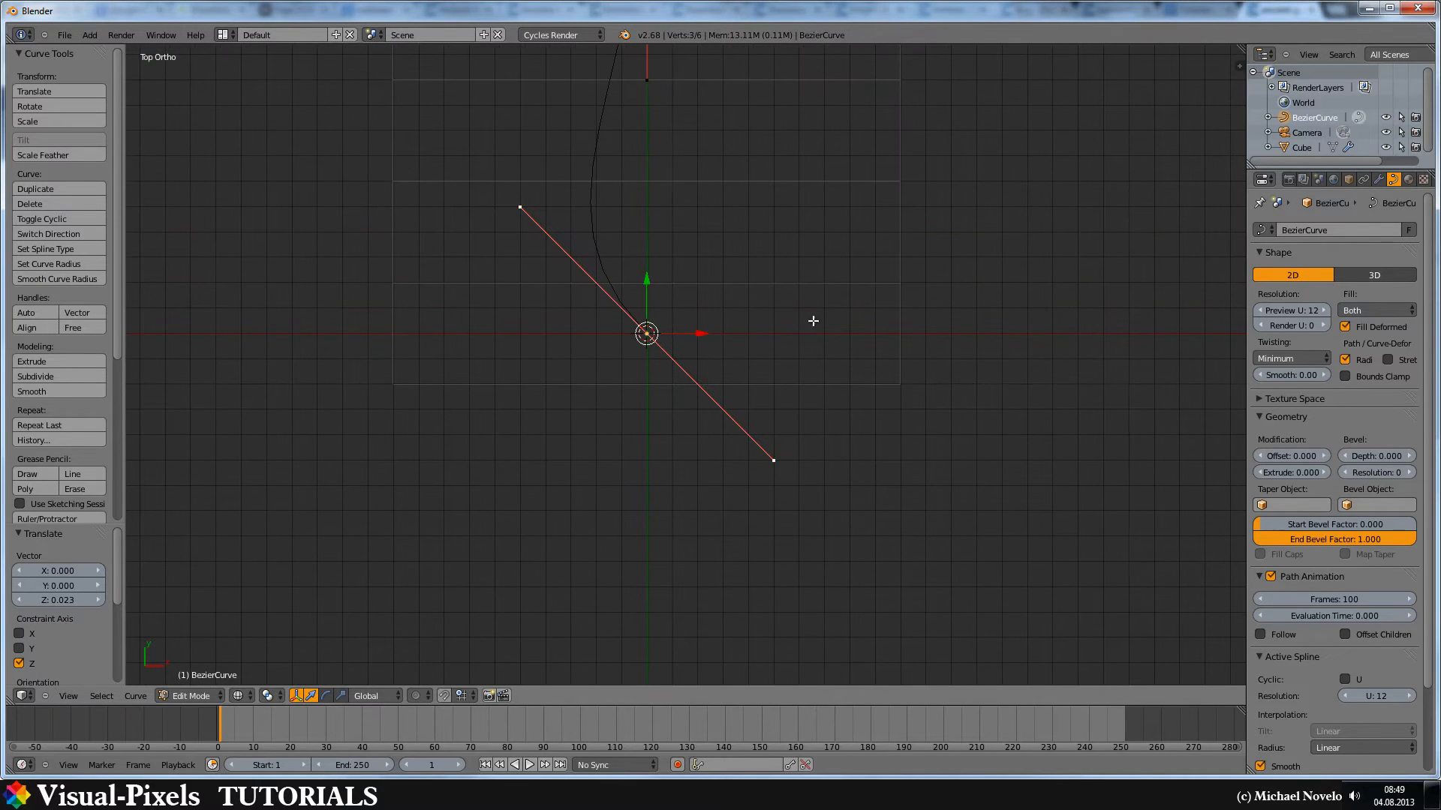
key("r")
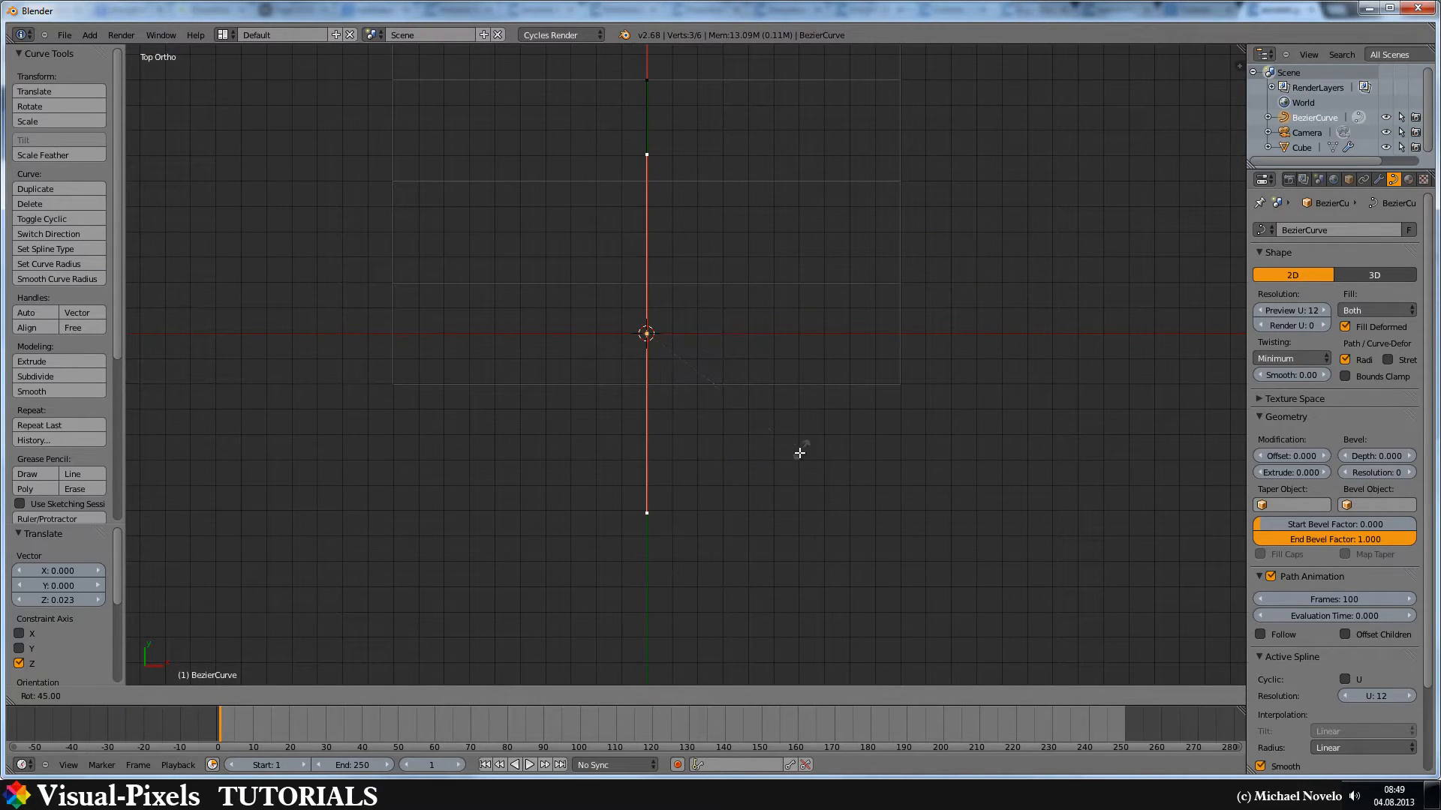
left_click(794, 456)
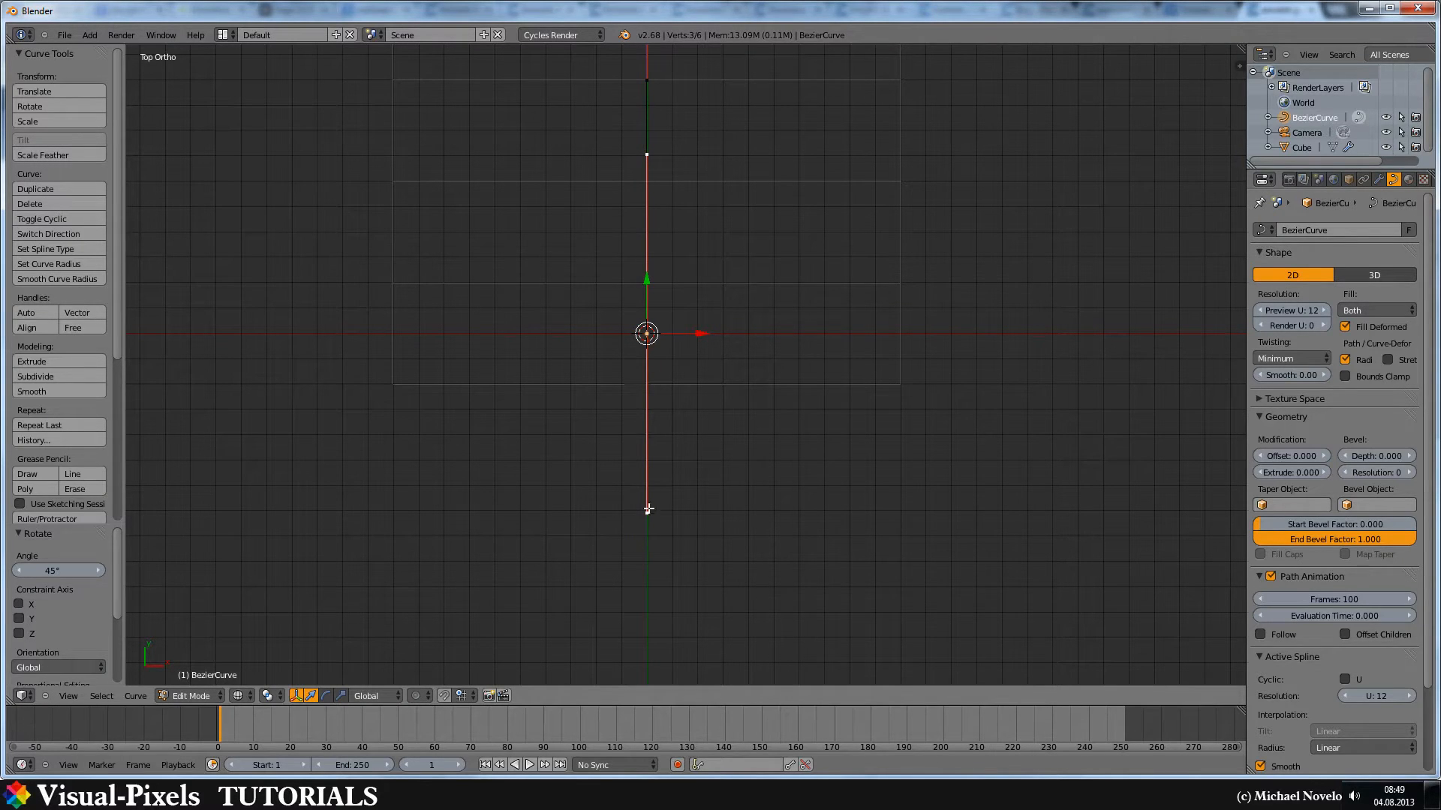
middle_click_drag(827, 123, 799, 204, "shift")
scroll(797, 204, "down", 1)
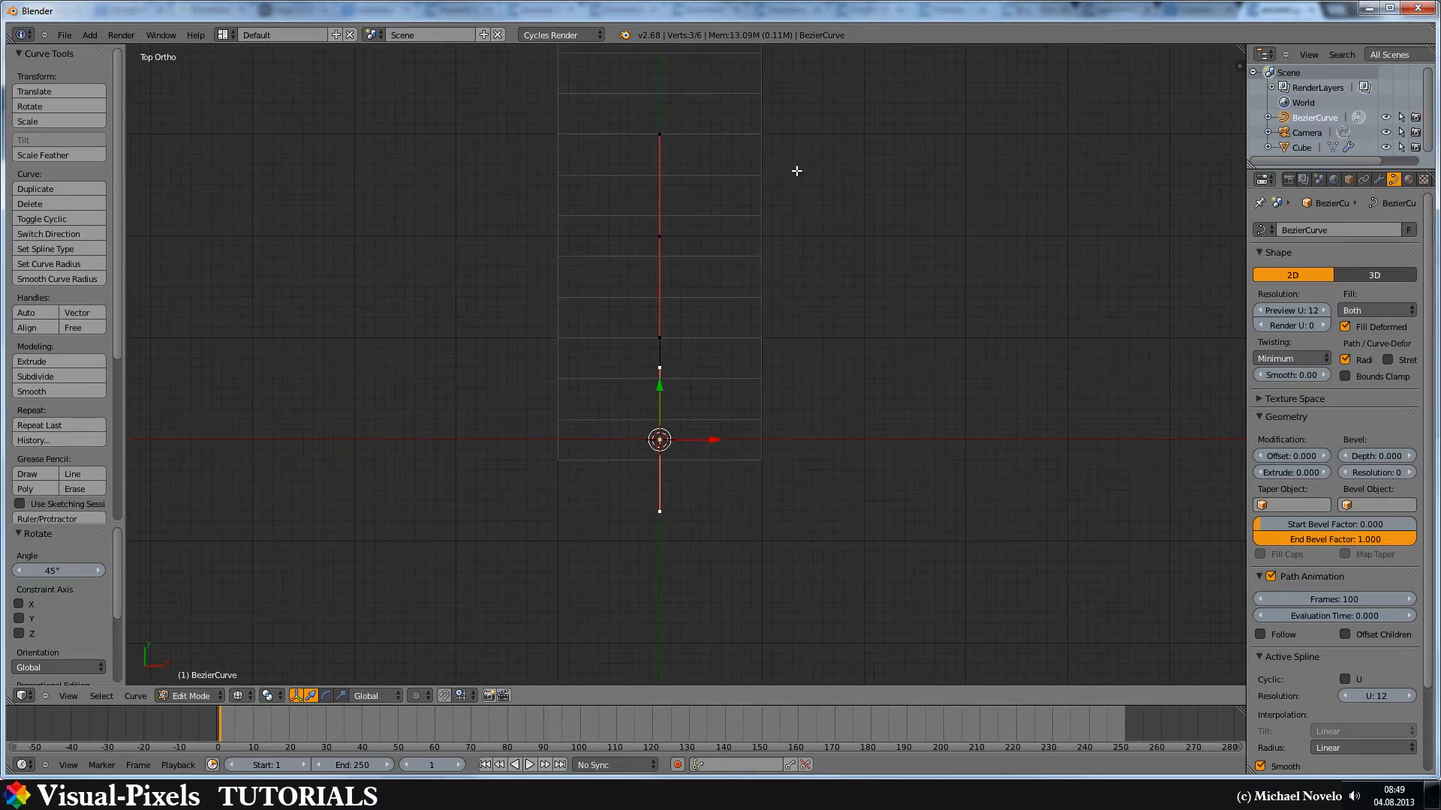
scroll(738, 258, "down", 1)
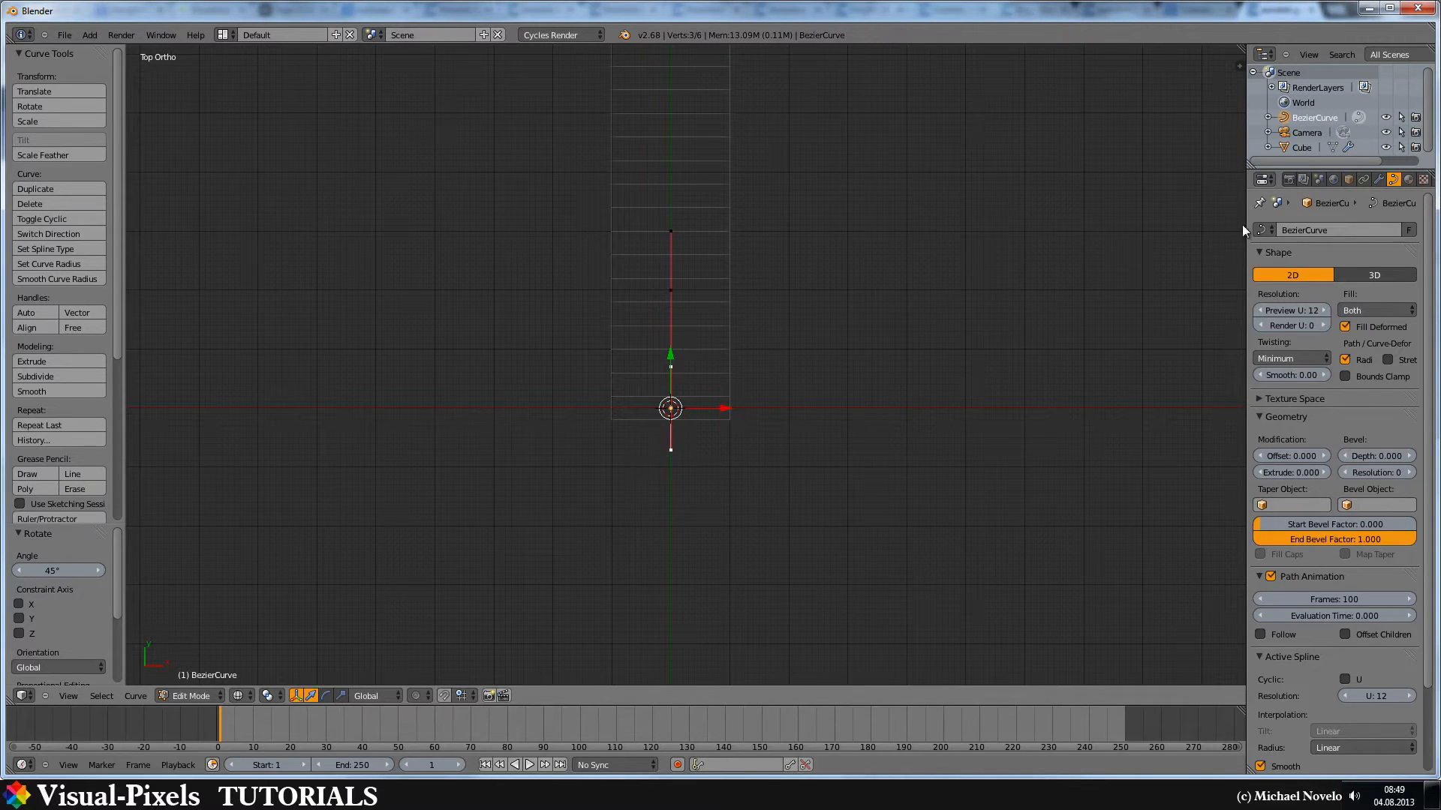
key("Tab")
right_click(709, 222)
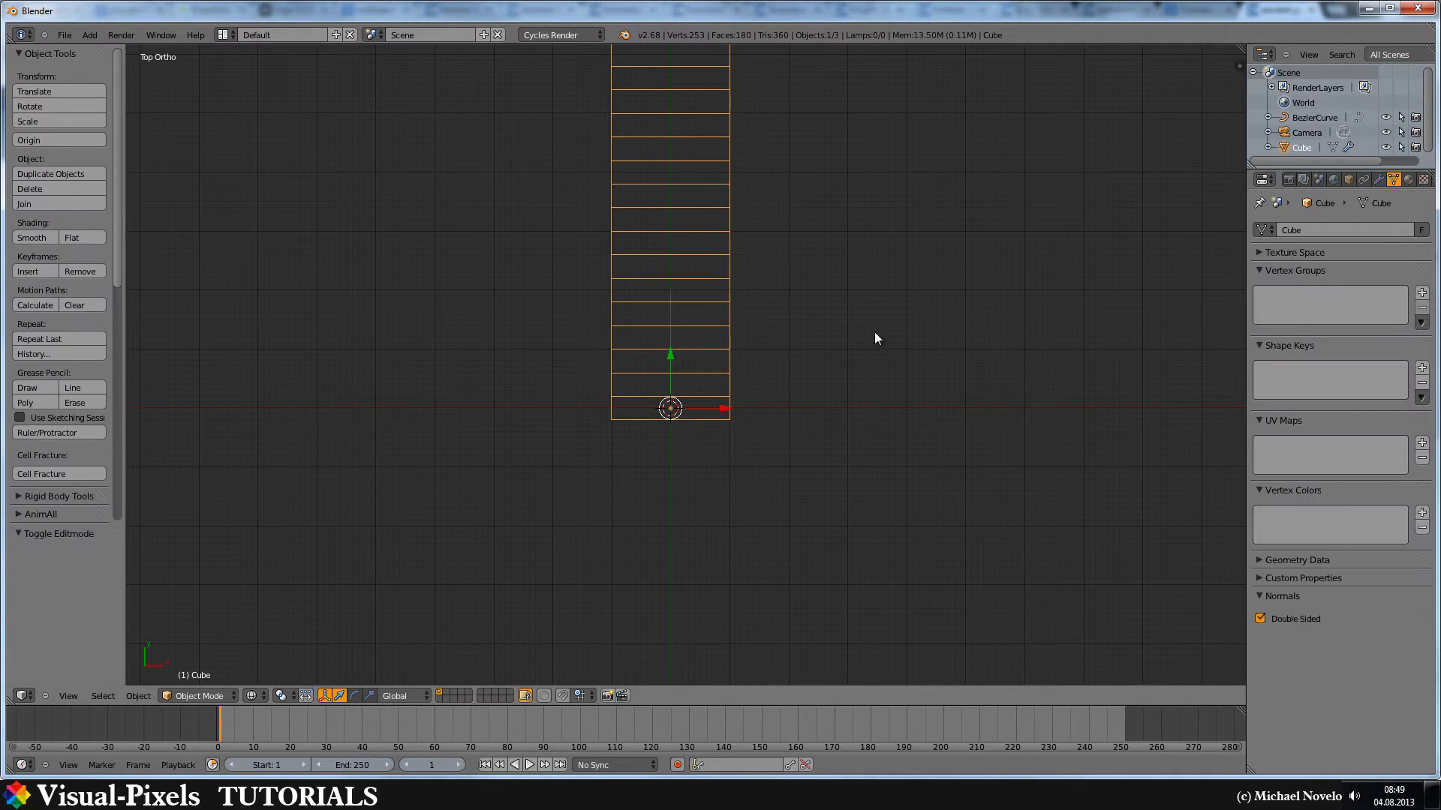
- Add a Curve modifier to the slab with BezierCurve as its deform object
left_click(1379, 178)
left_click(1298, 231)
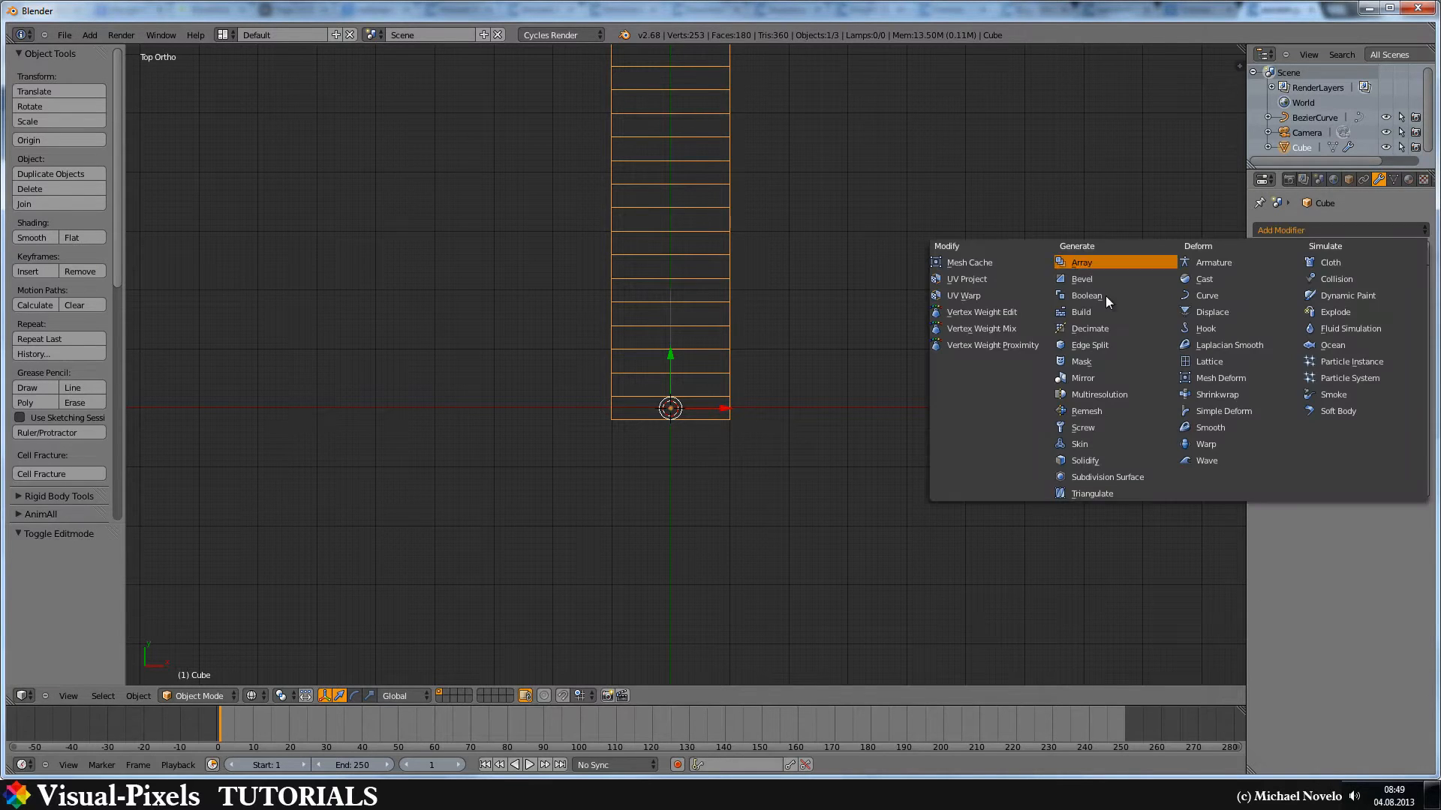
left_click(1209, 298)
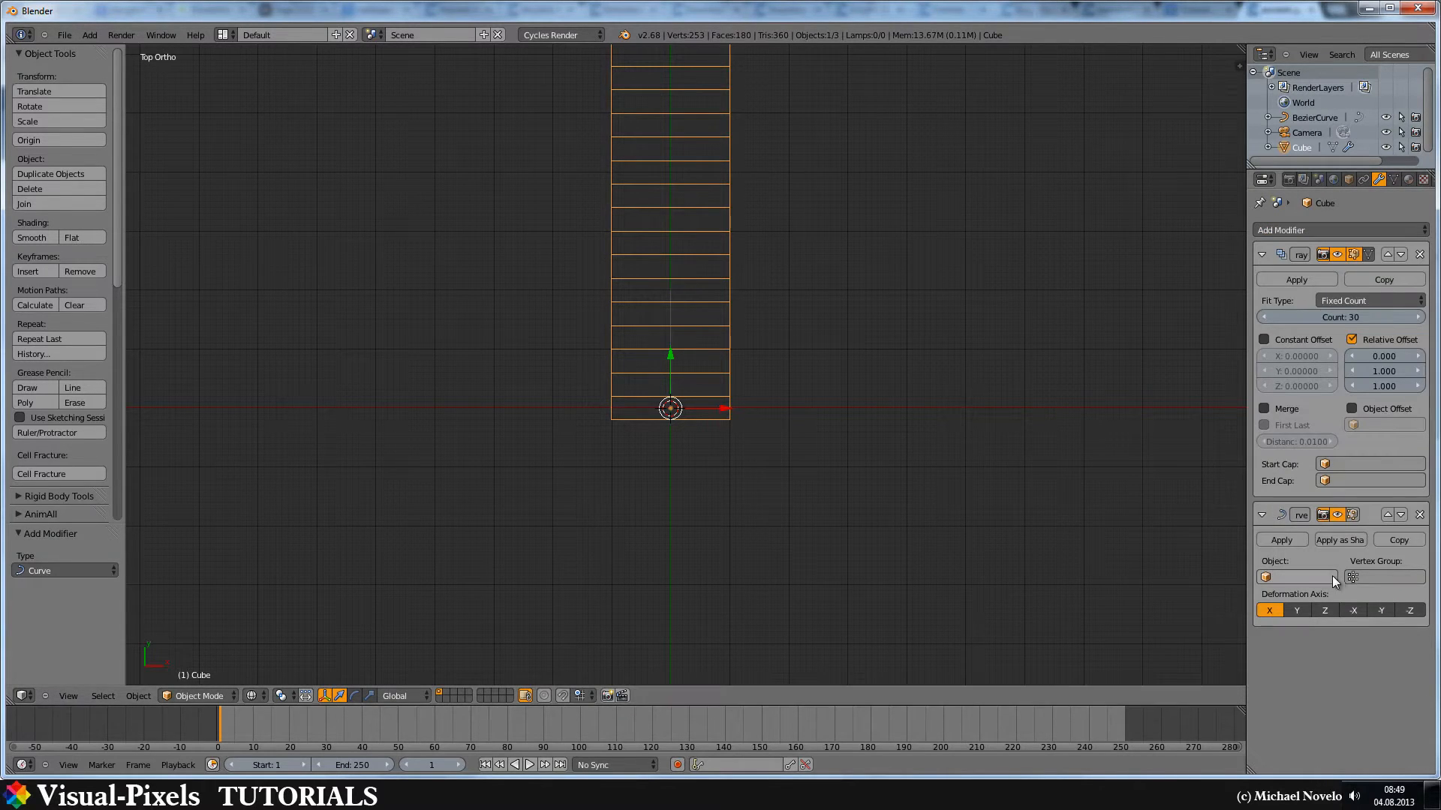
left_click(1295, 577)
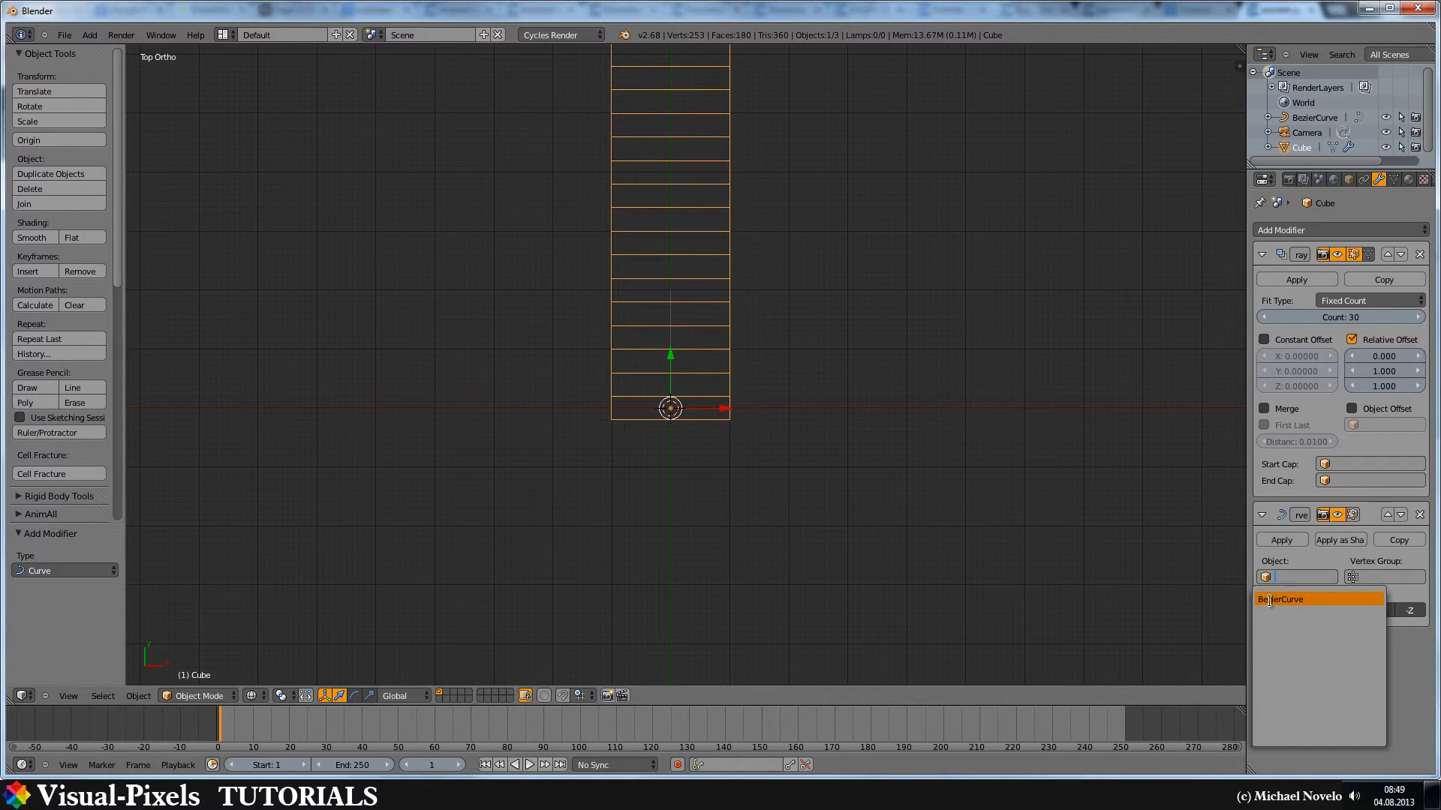
left_click(1270, 601)
mouse_move(881, 194)
middle_mouse_down()
mouse_move(738, 80)
mouse_move(749, 366)
middle_mouse_up()
scroll(738, 80, "down", 2)
- Extend the Bezier curve's end point along Y past the step column
right_click(732, 388)
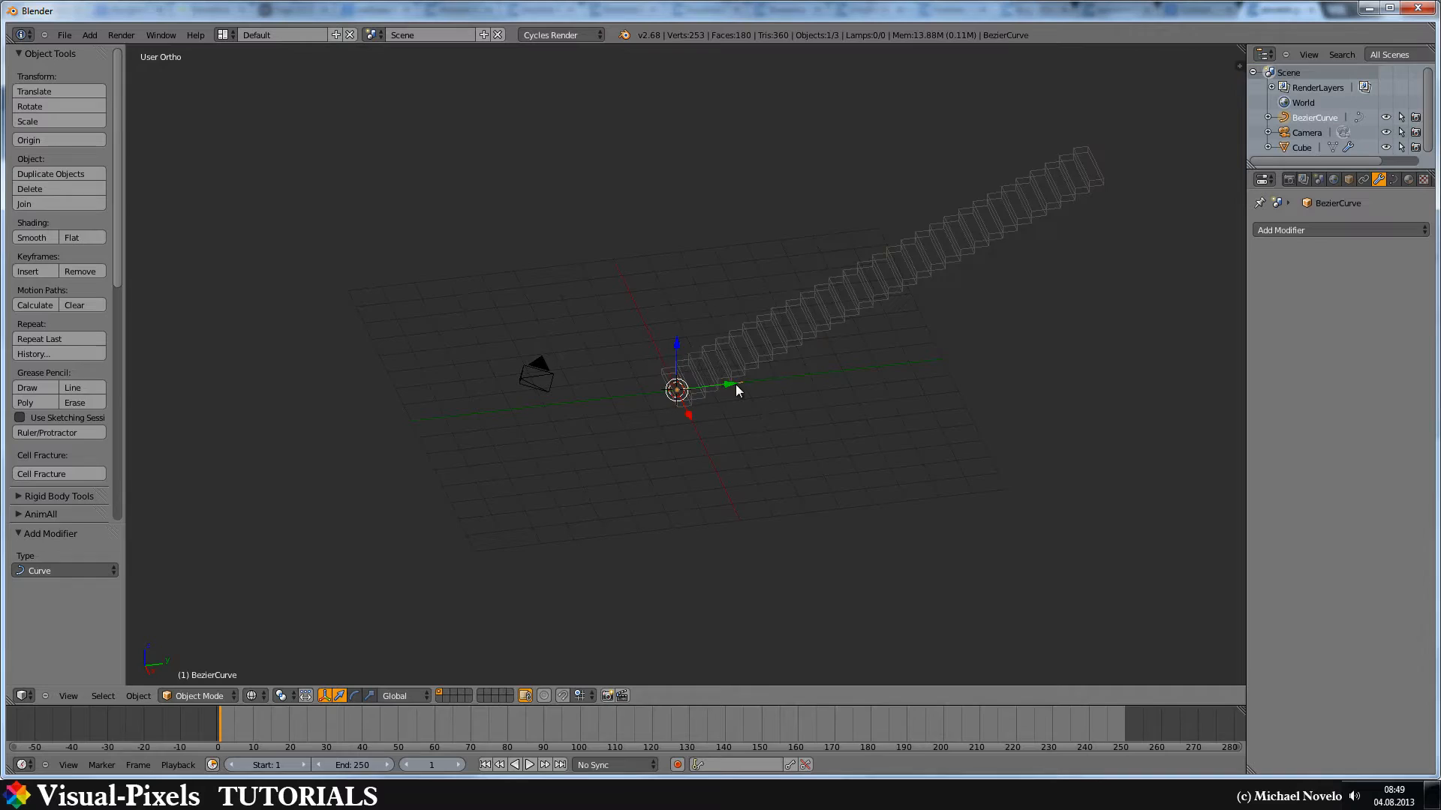
key("Tab")
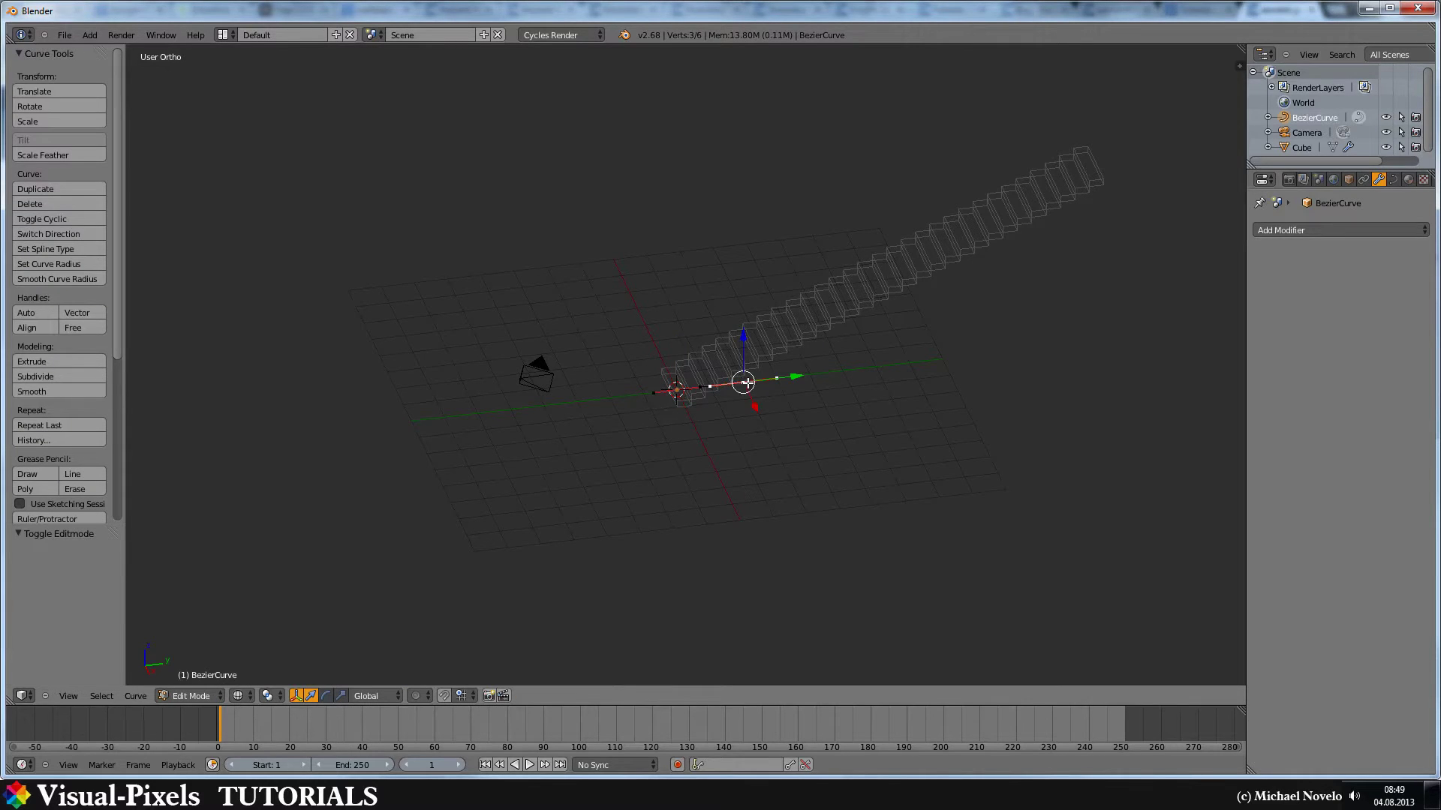
key("g")
key("y")
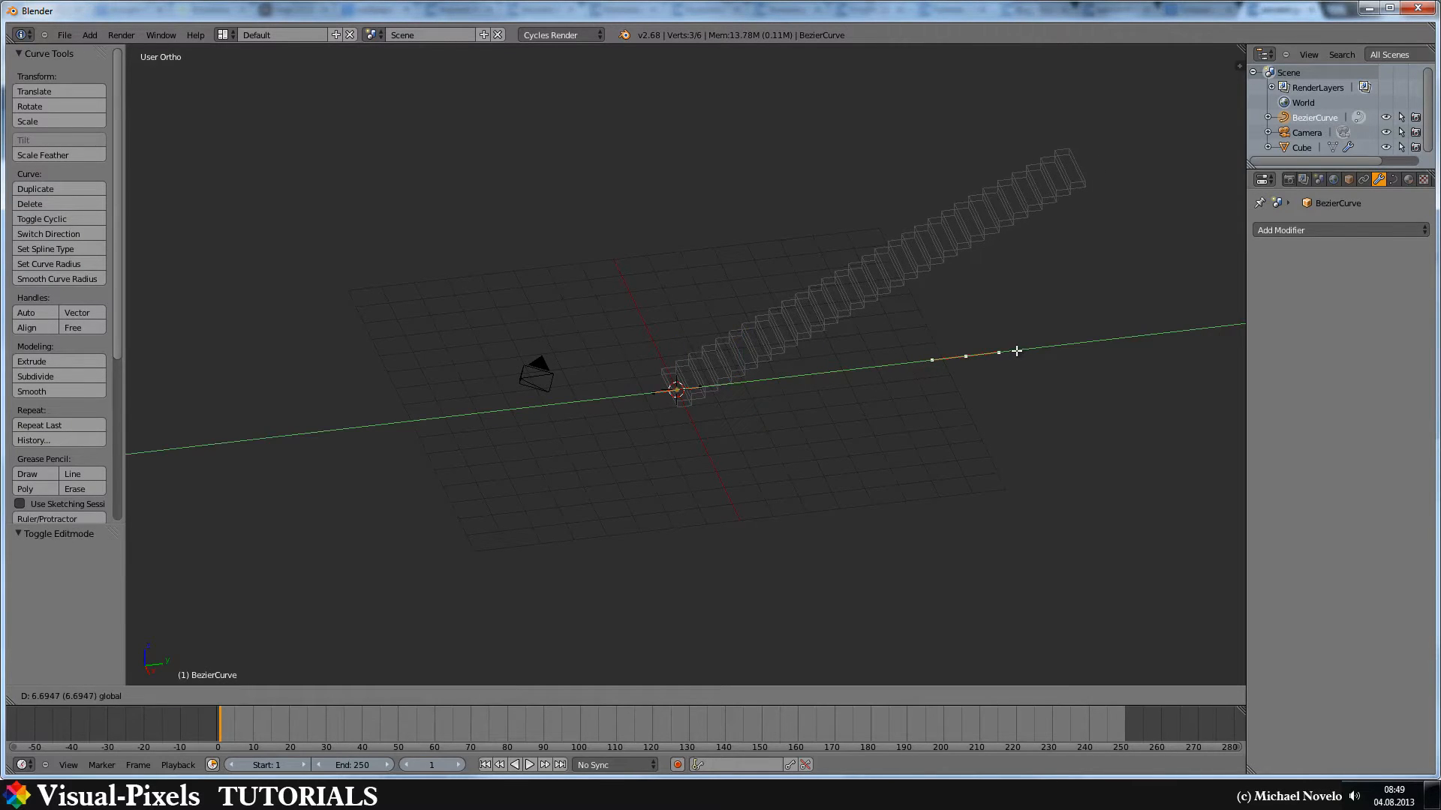
left_click(1015, 352)
key("KP_7")
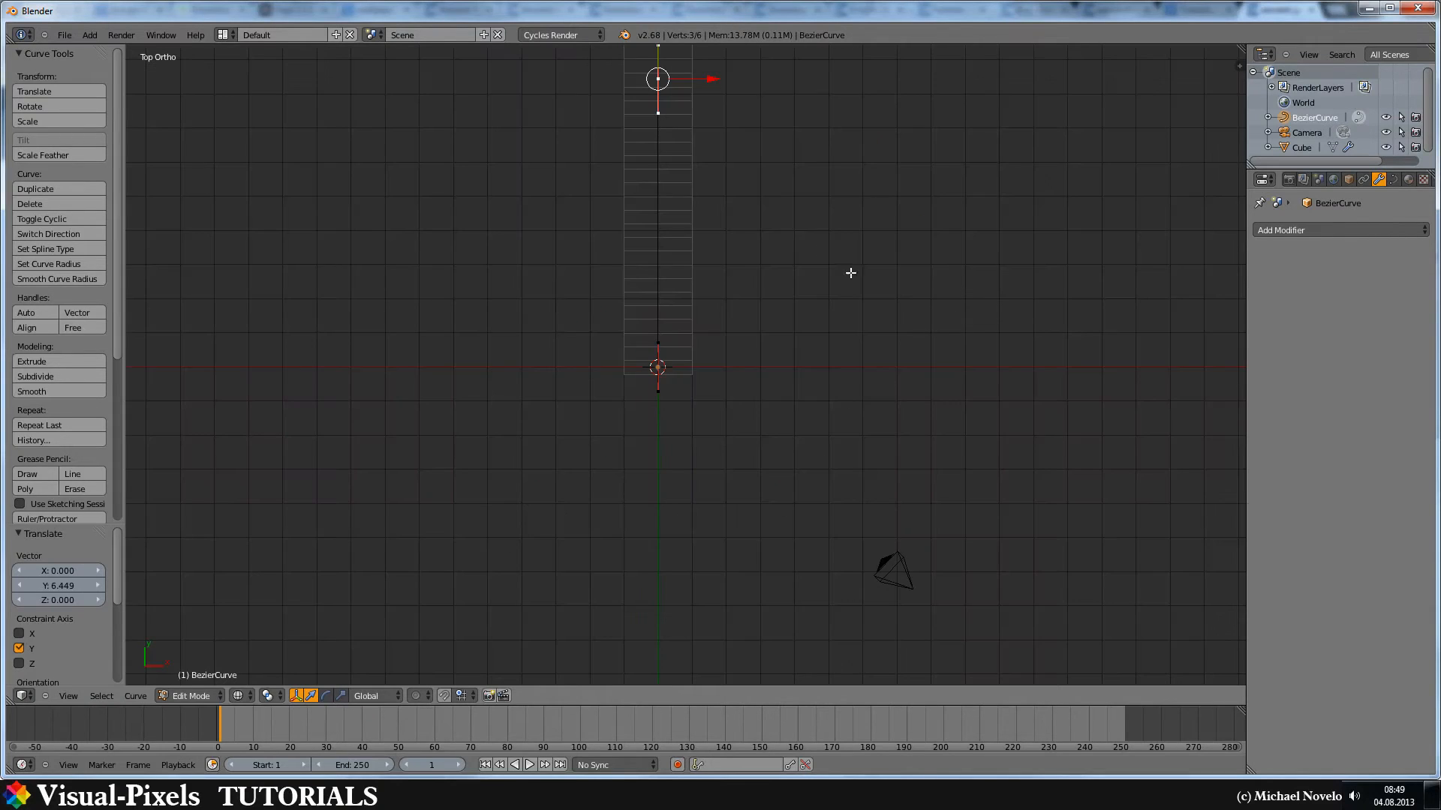
middle_click_drag(811, 189, 813, 331, "shift")
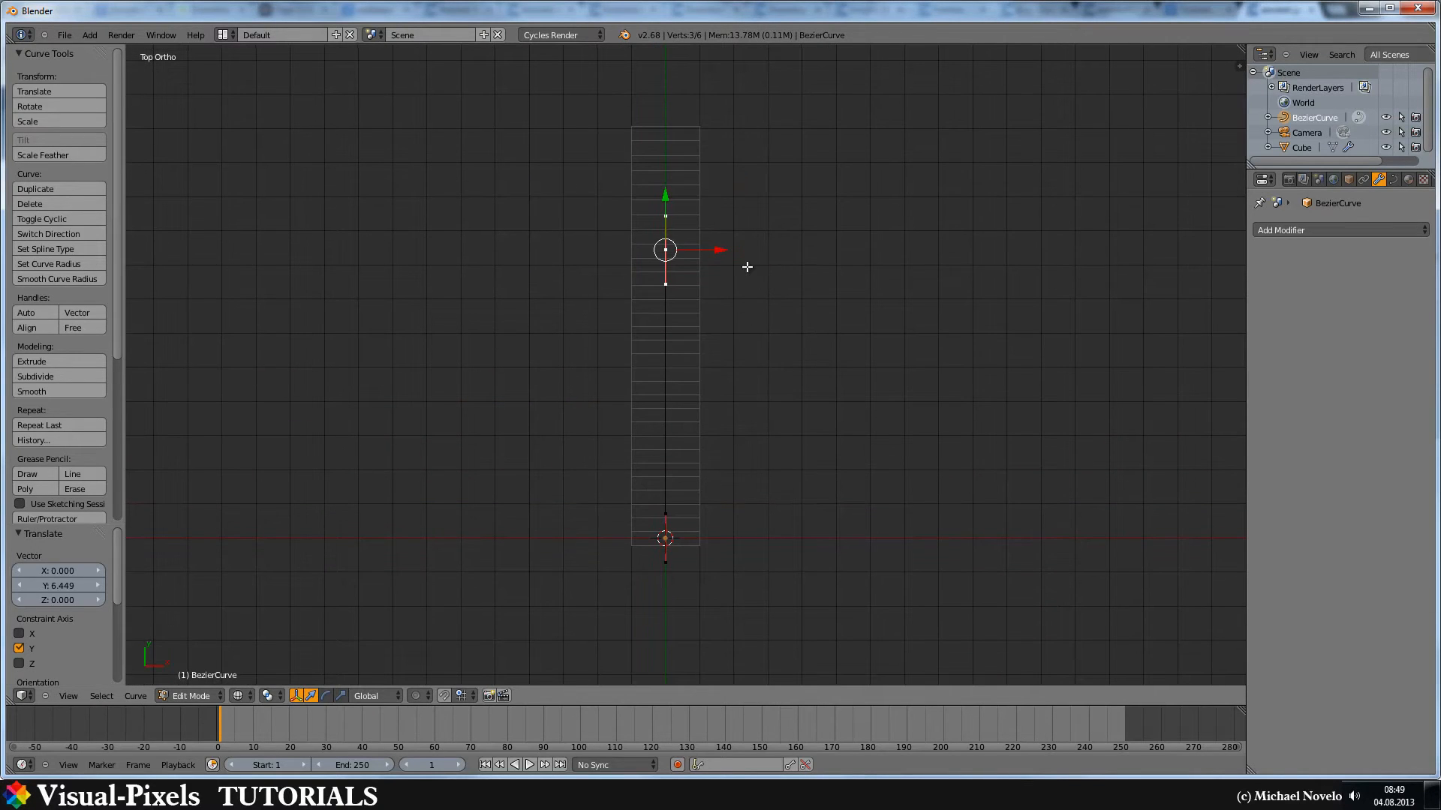
- Move the far end point to the upper right, turn its handle ~90°, and select all points
key("g")
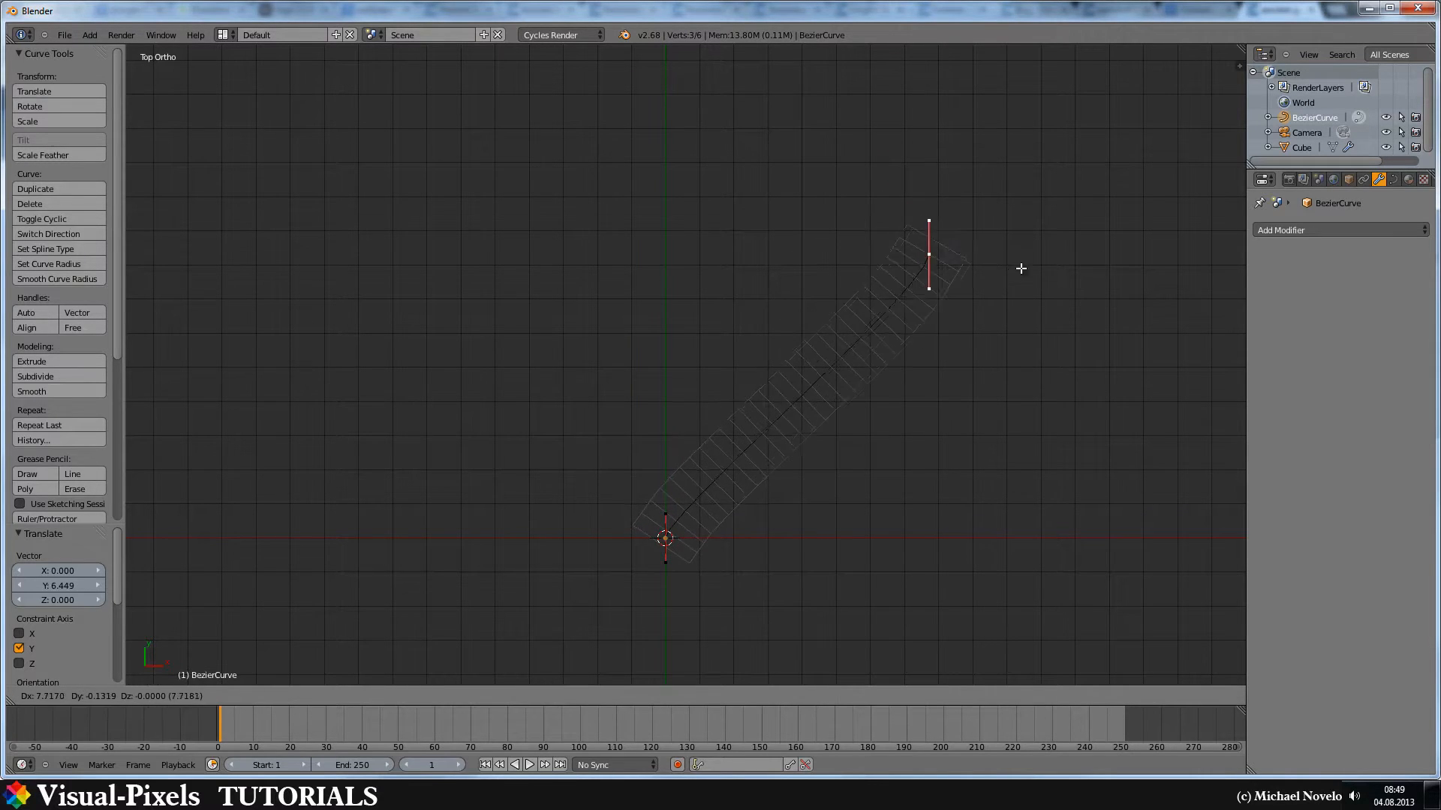
left_click(1021, 245)
key("r")
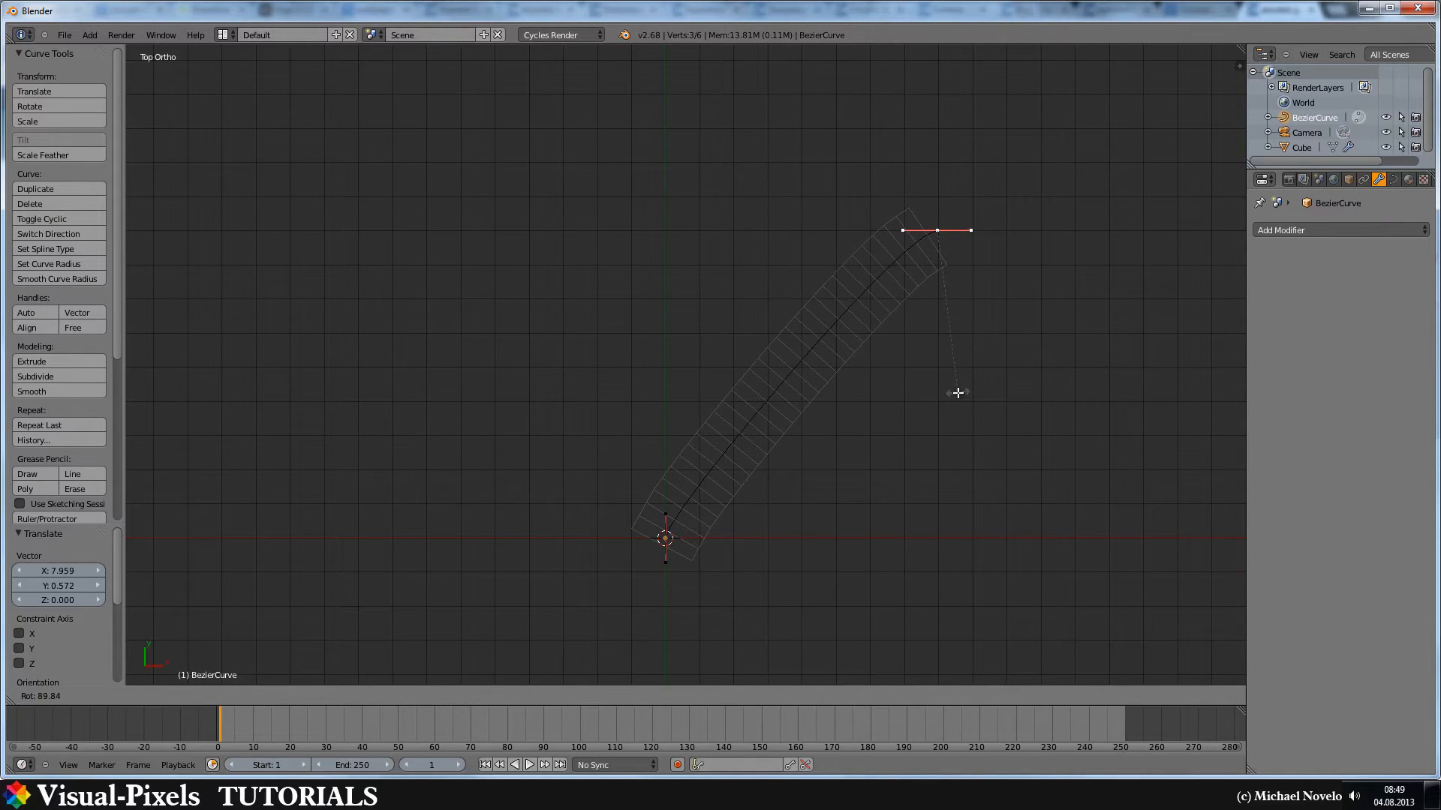
left_click(957, 393)
right_click(665, 540)
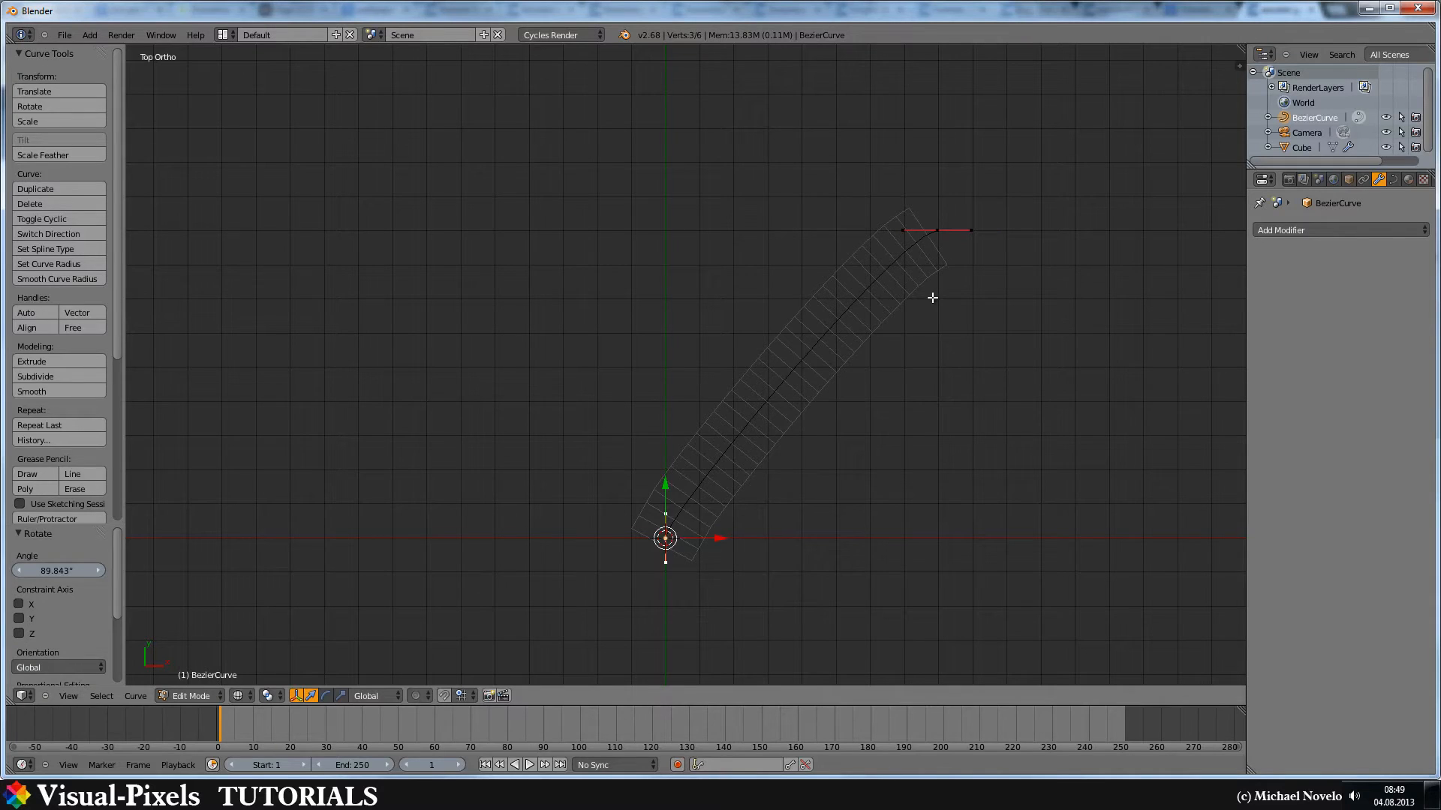
key("a")
key("a")
- Subdivide the curve and pull the new middle point outward to round the arc
key("w")
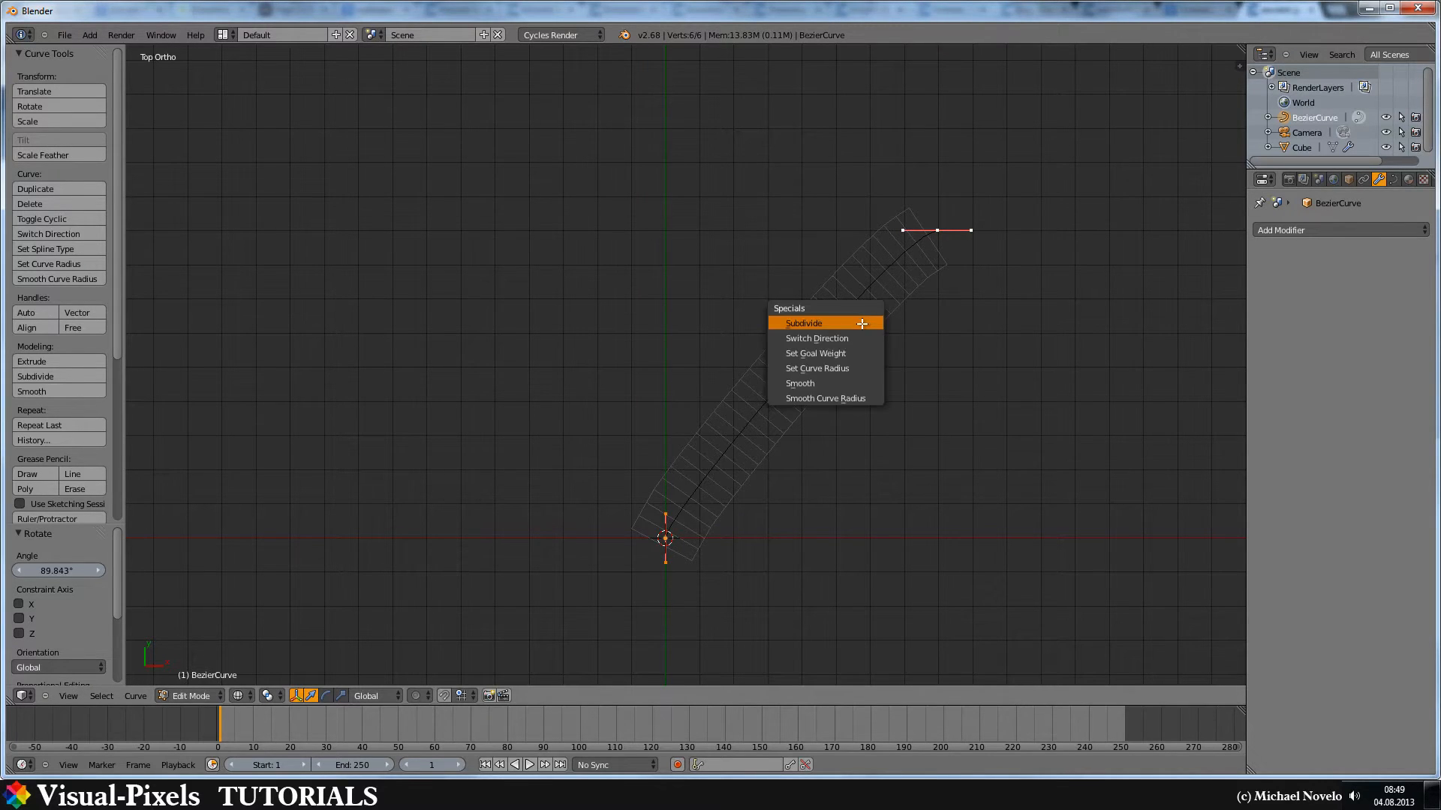
left_click(863, 324)
right_click(790, 378)
key("g")
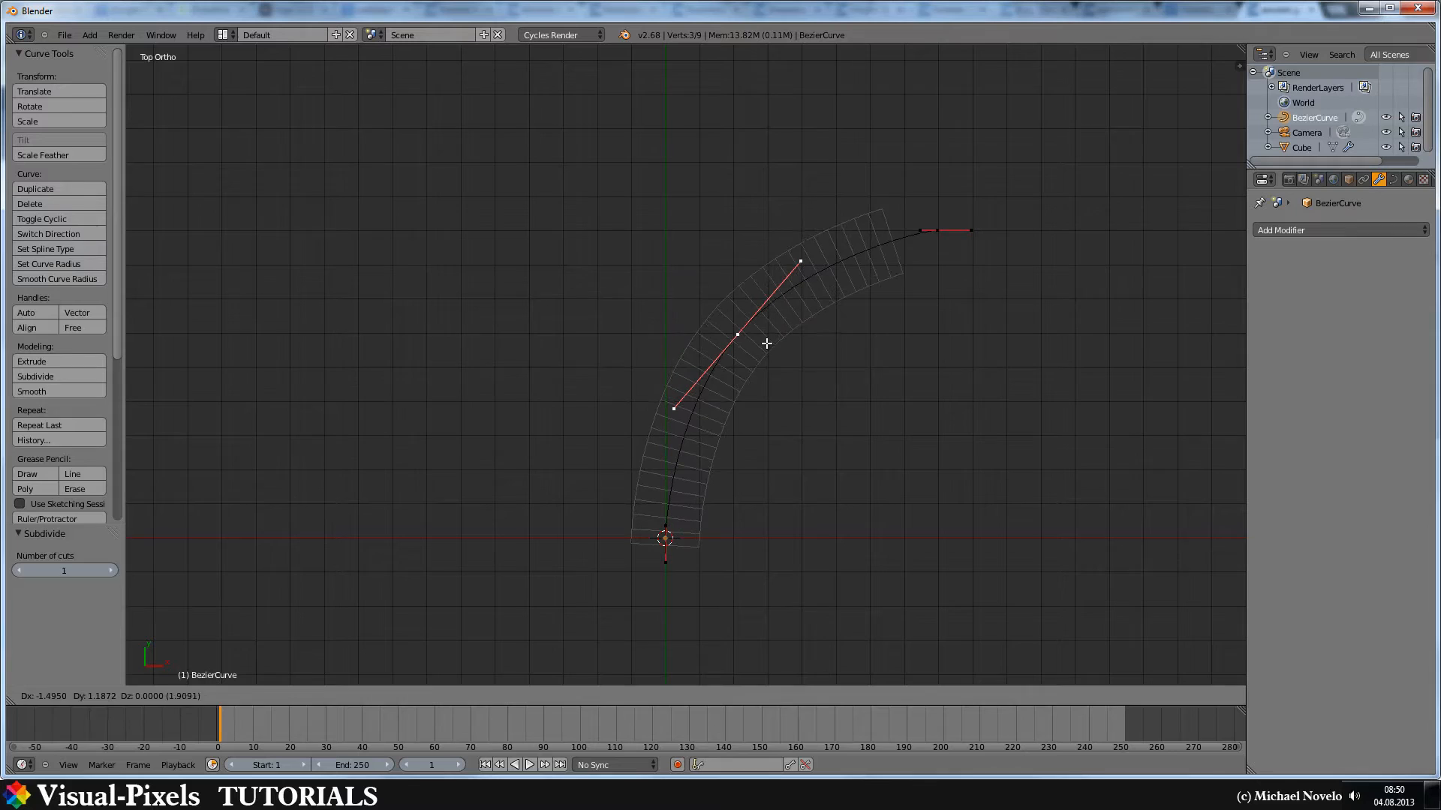
left_click(767, 343)
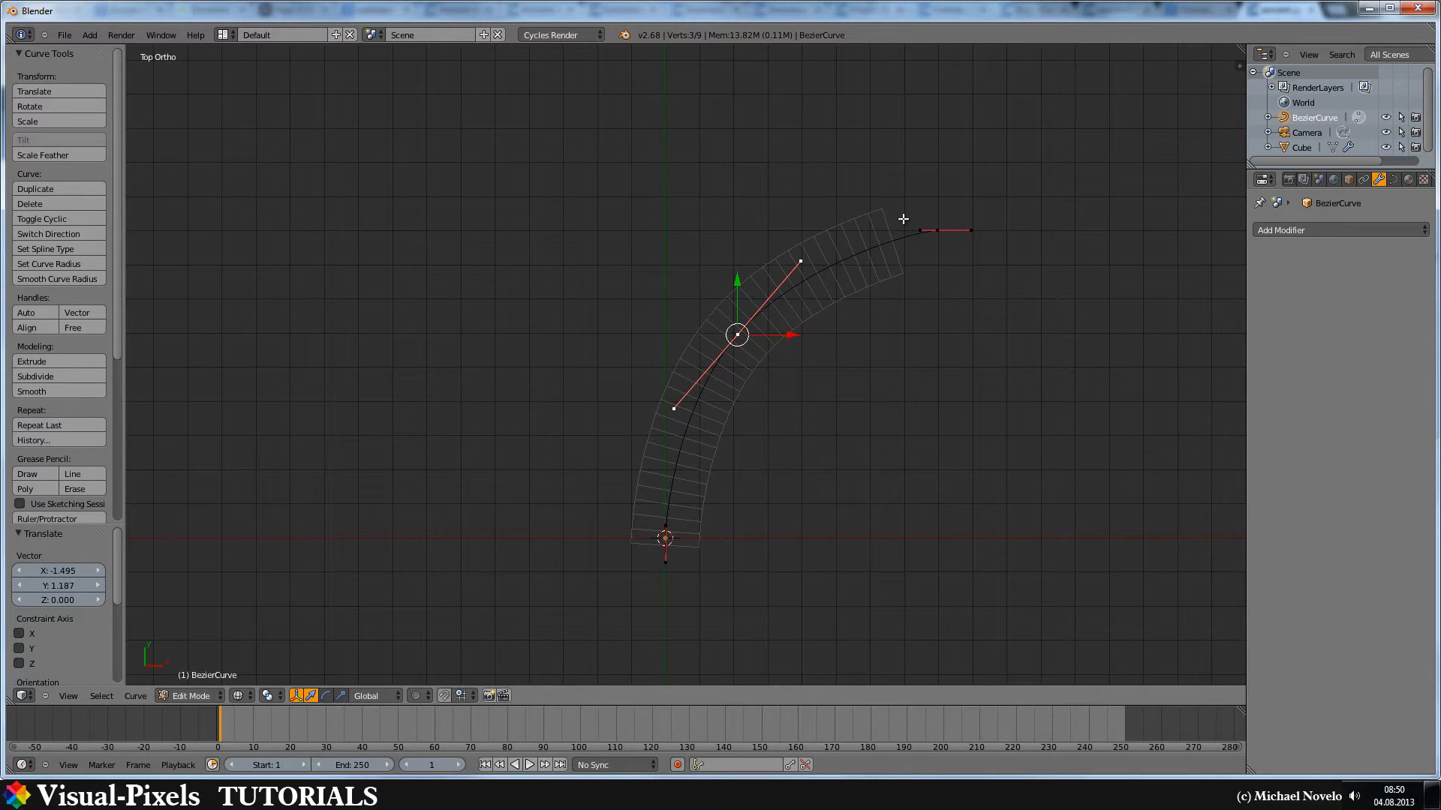
mouse_move(832, 307)
middle_mouse_down()
mouse_move(866, 124)
mouse_move(903, 189)
middle_mouse_up()
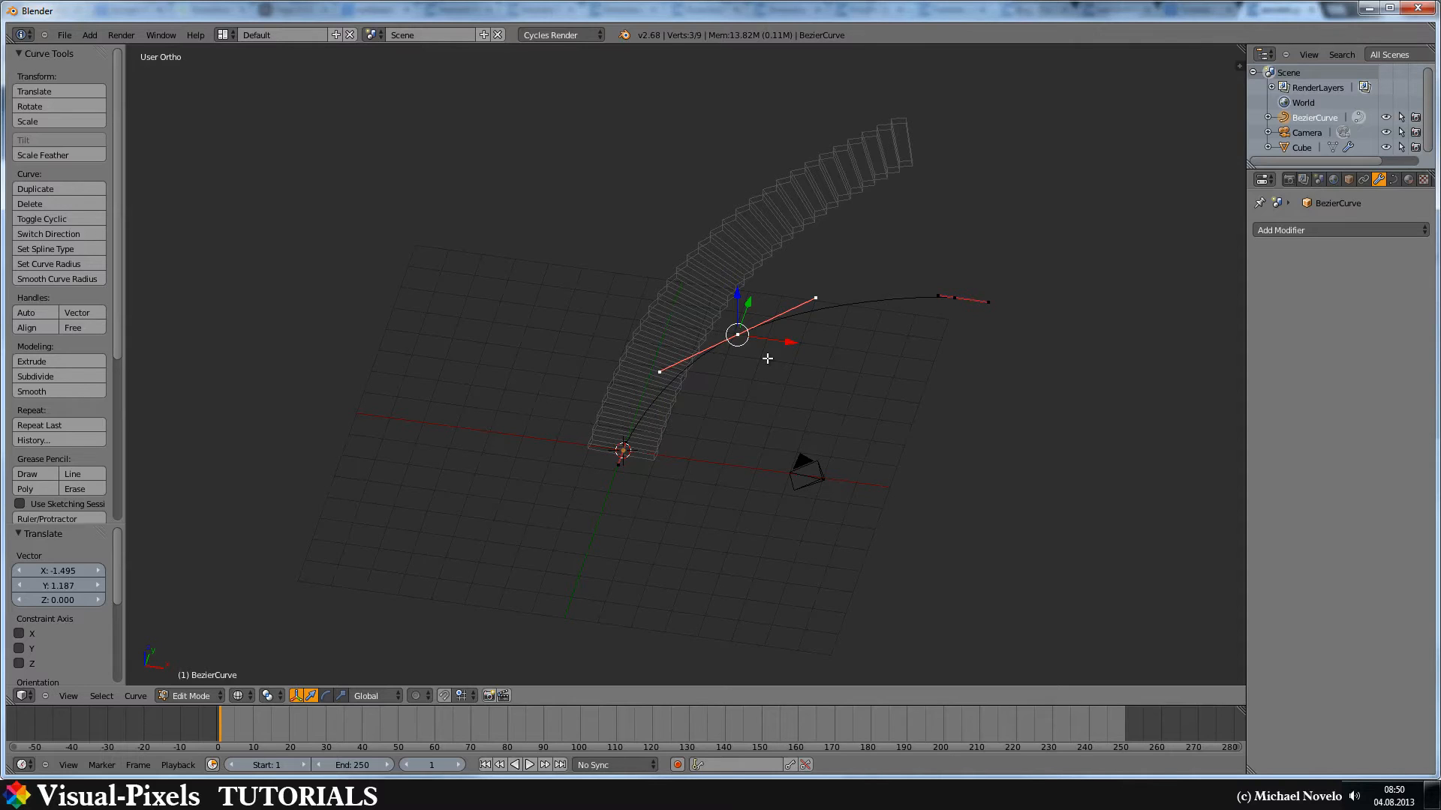
- Lower and rotate the far end point about 59°, then extrude a new control point
key("KP_7")
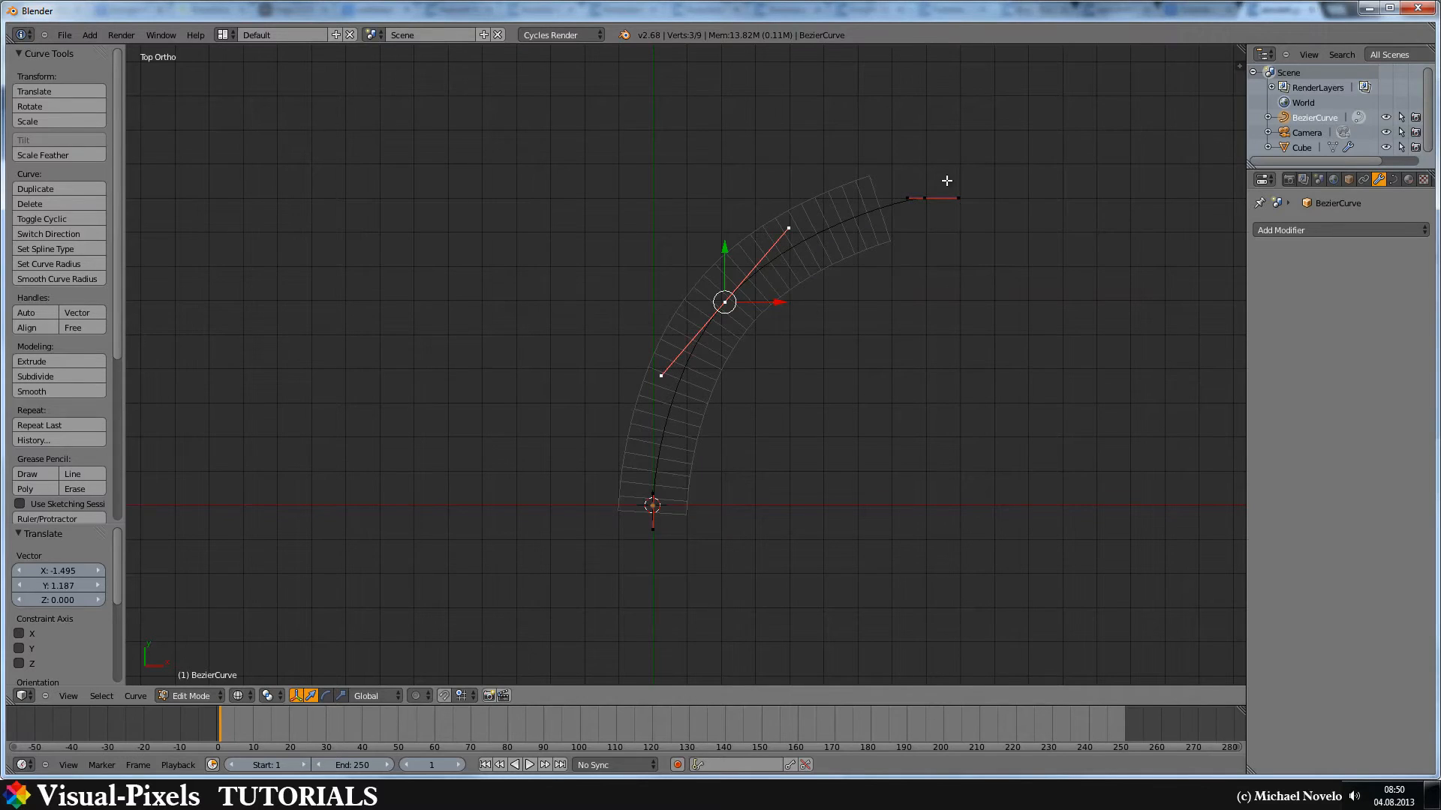
right_click(925, 197)
key("g")
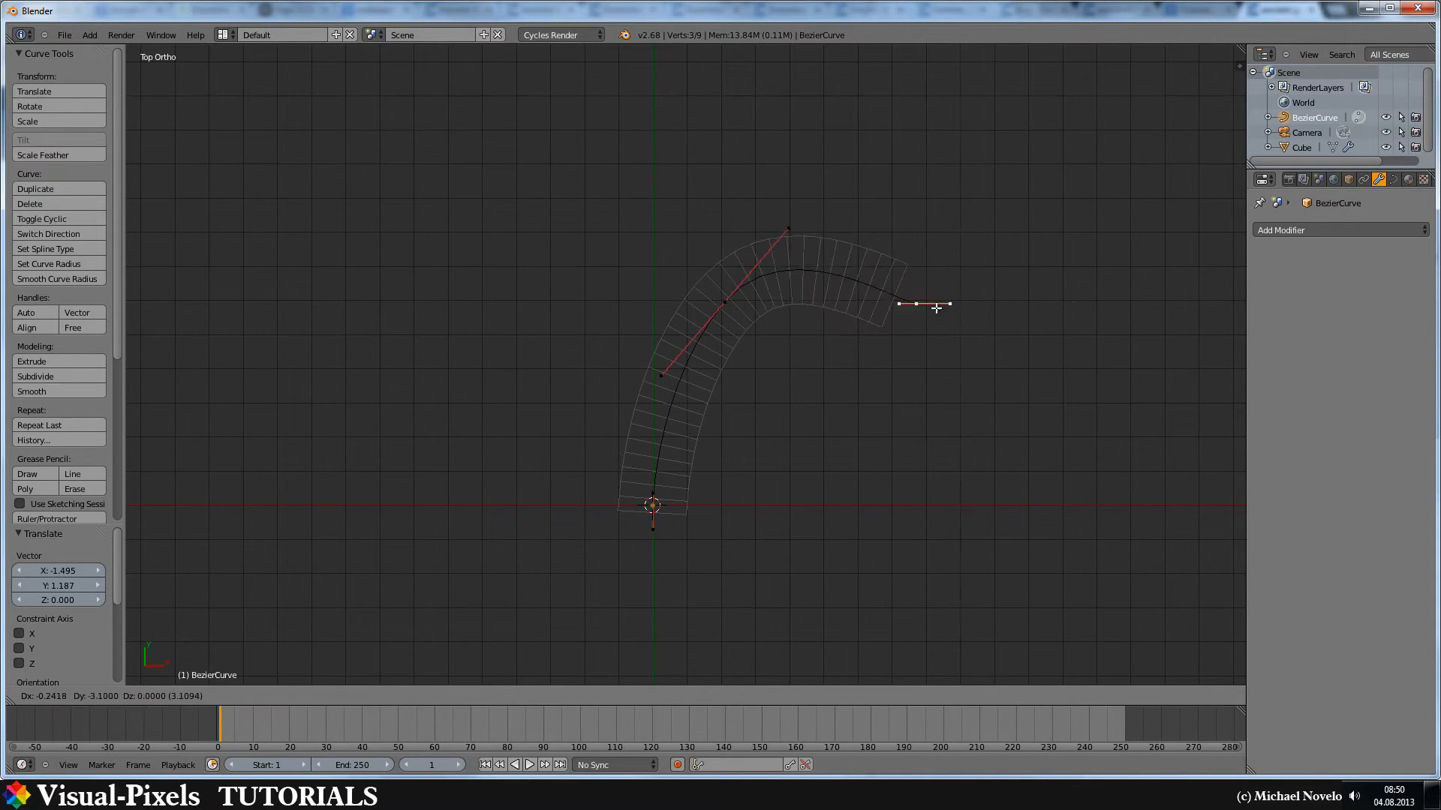
left_click(935, 314)
key("r")
left_click(931, 433)
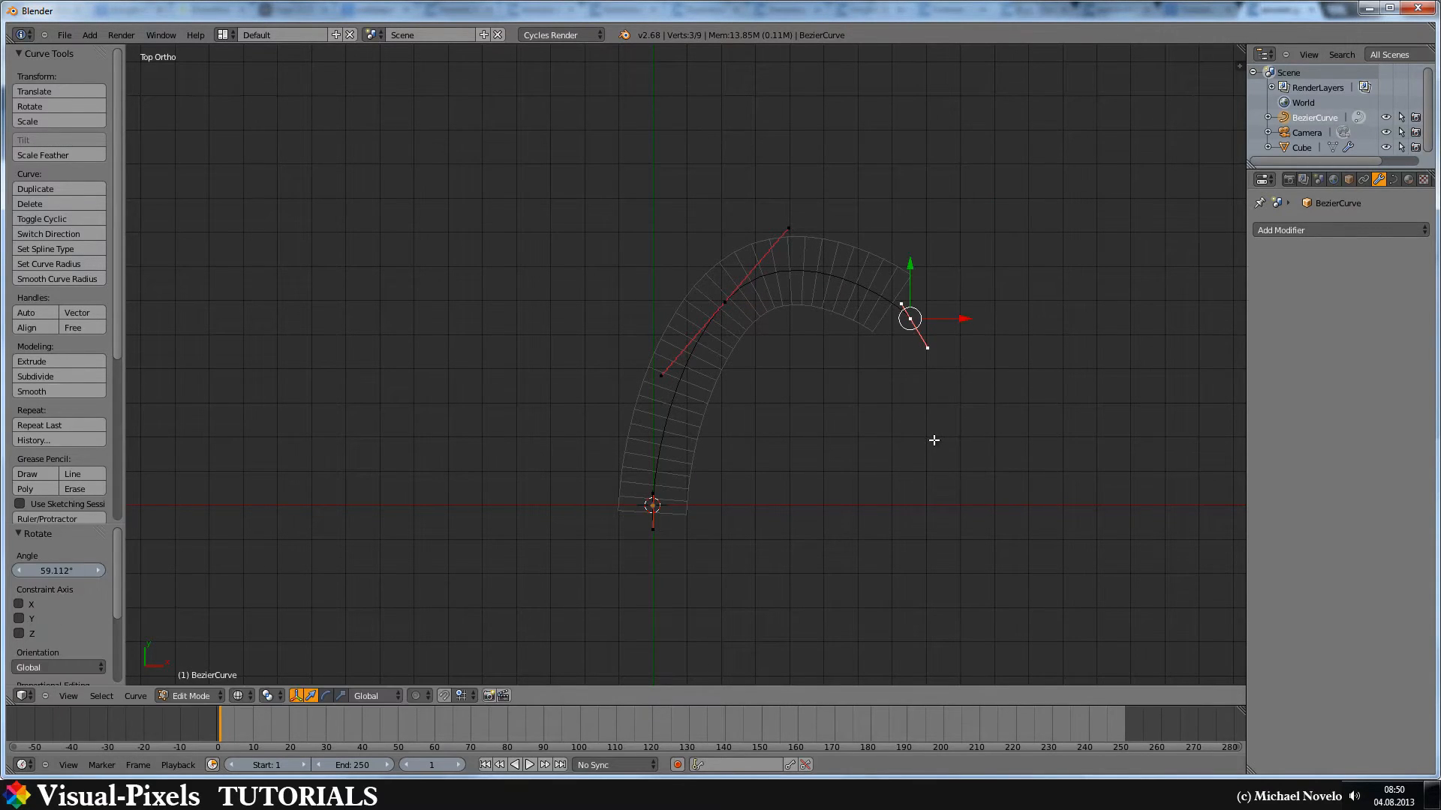
key("e")
left_click(941, 571)
- Rotate, place and double the new point's handles so the curve hooks back downward
key("r")
left_click(850, 564)
key("g")
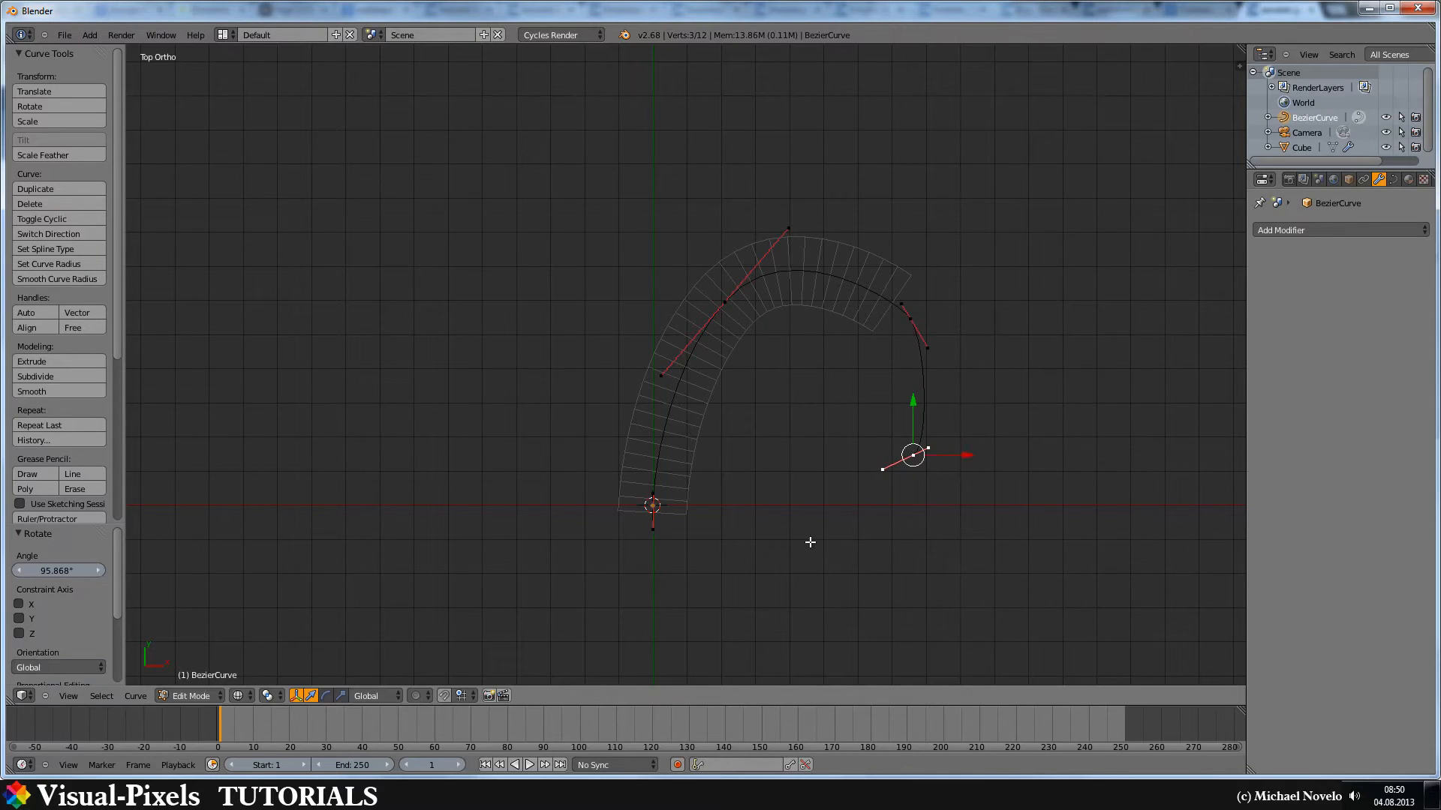
left_click(760, 552)
key("s")
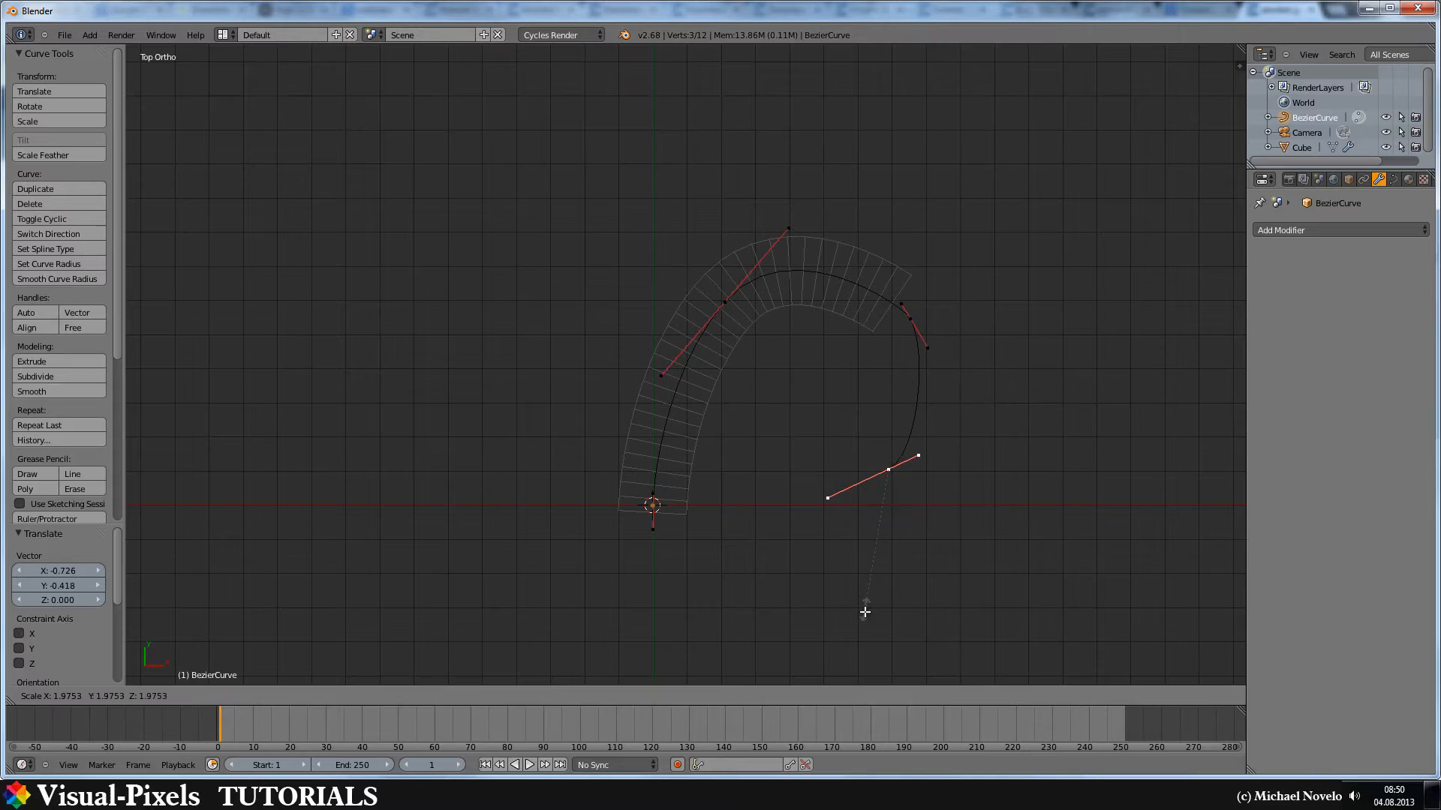
left_click(863, 602)
right_click(930, 456)
key("g")
left_click(977, 419)
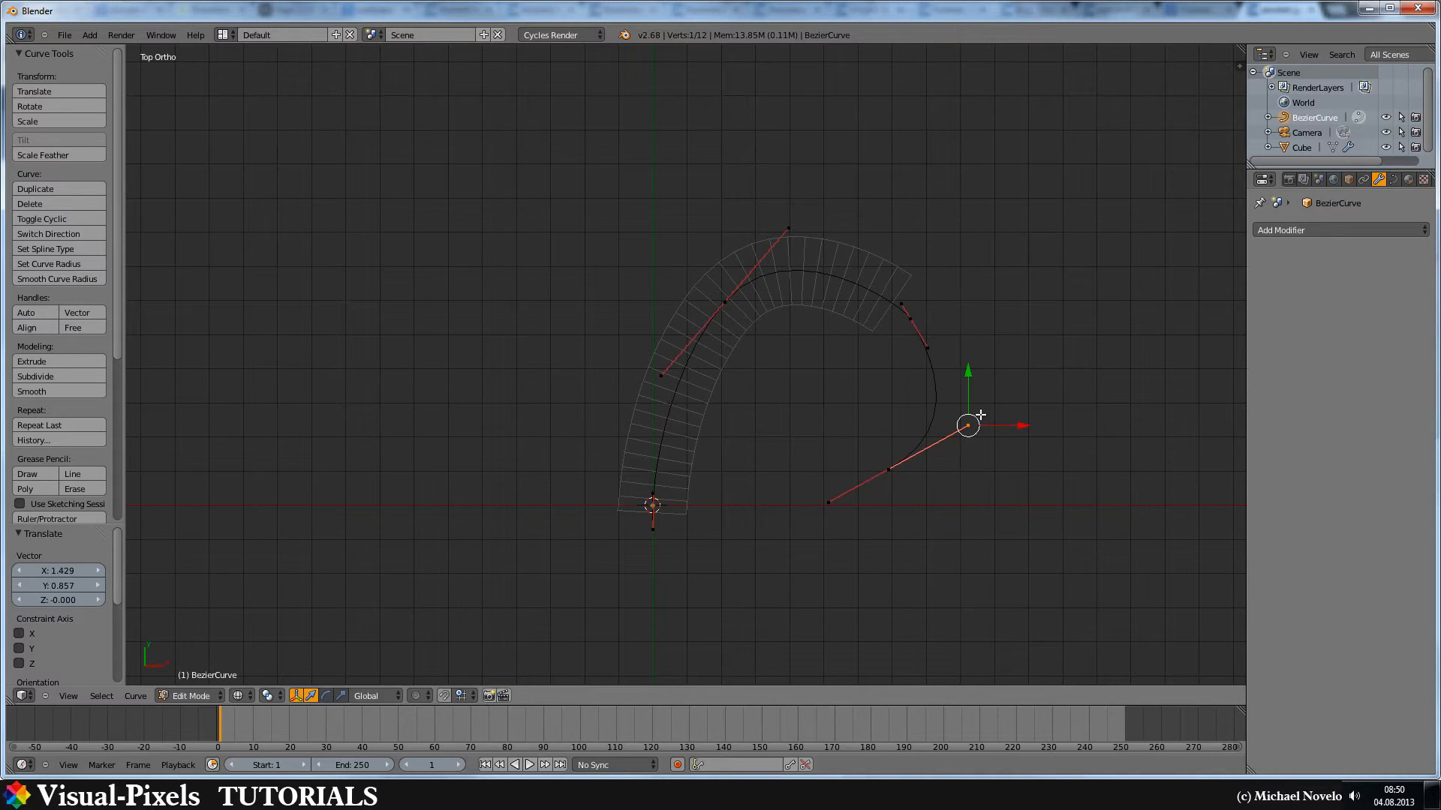
key("Tab")
- Set the stair slab's Array count to 45 so the steps run along the whole hooked curve
right_click(811, 282)
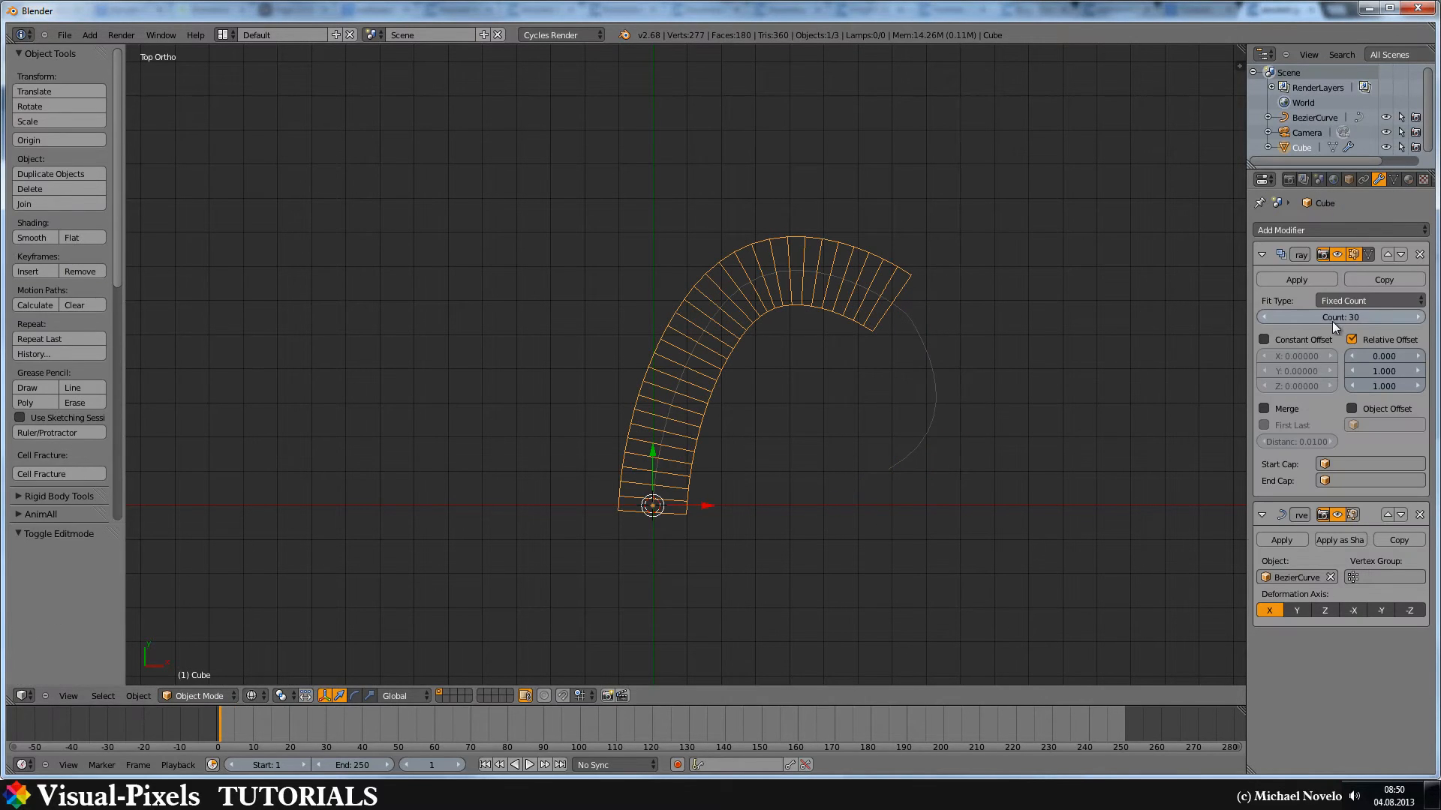
left_click_drag(1420, 318, 1420, 325)
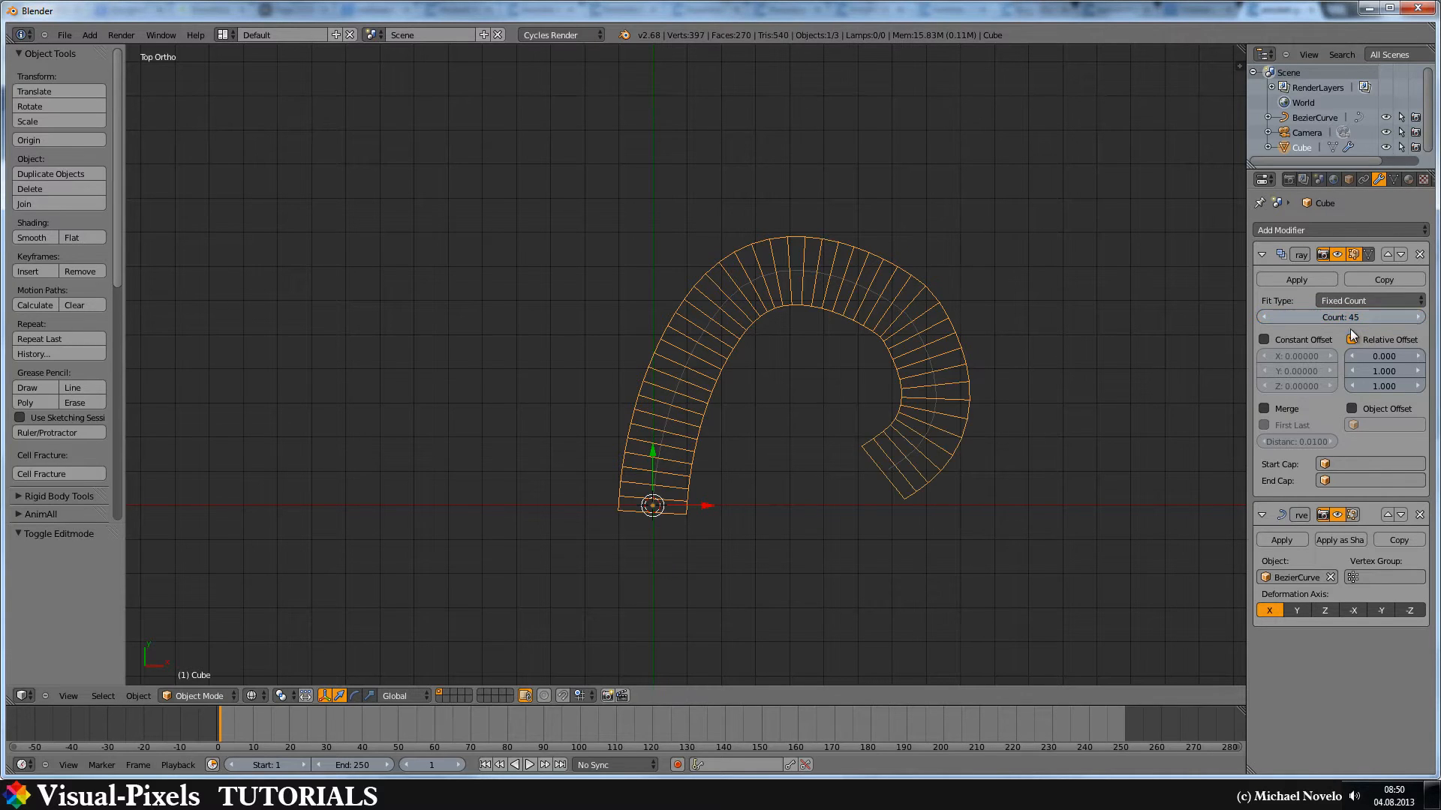
mouse_move(865, 333)
middle_mouse_down()
mouse_move(866, 158)
mouse_move(828, 183)
mouse_move(797, 295)
mouse_move(861, 350)
mouse_move(823, 314)
middle_mouse_up()
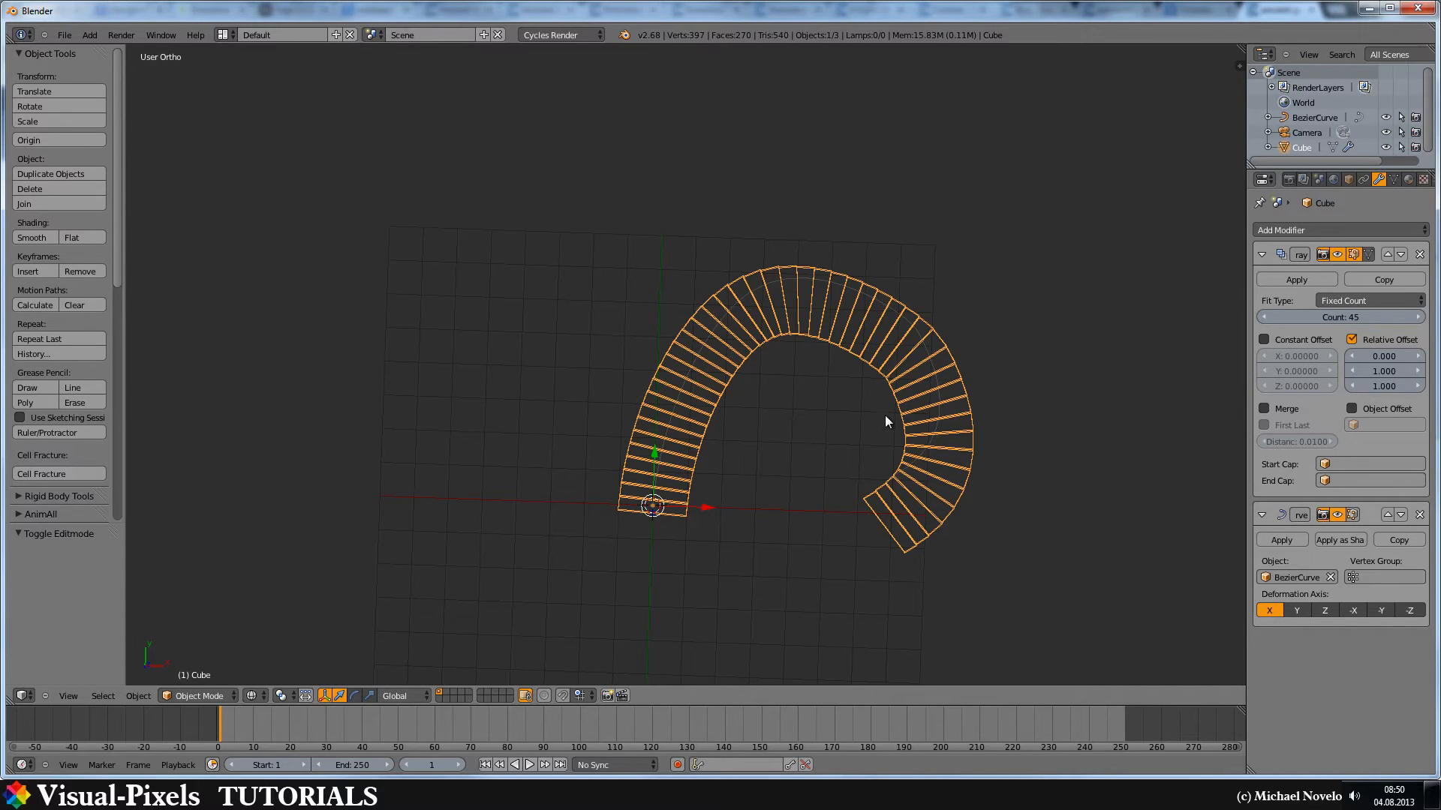
key("KP_7")
- Delete the BezierCurve guide, leaving a straight stair column, and start adding a new object
right_click(838, 276)
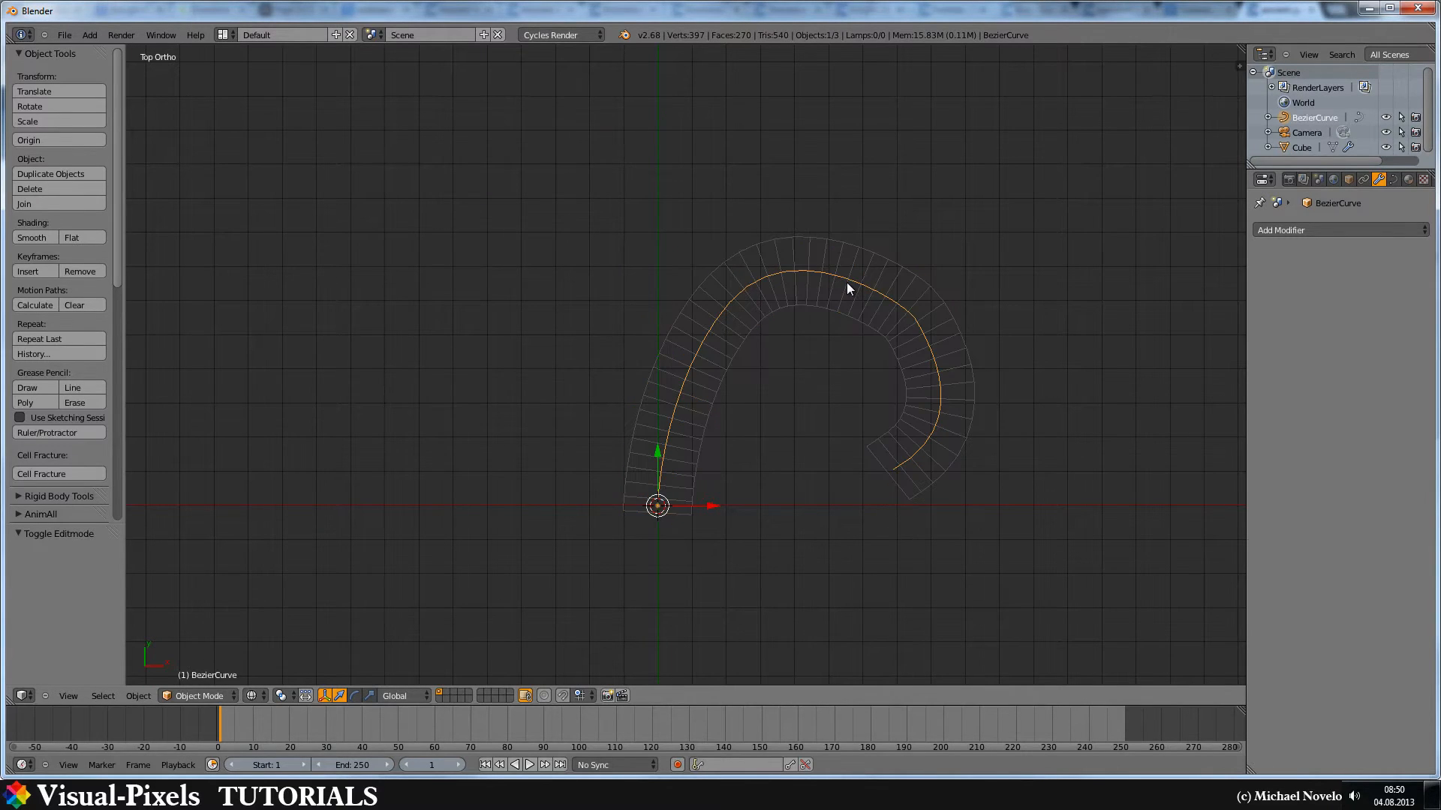
key("x")
left_click(846, 283)
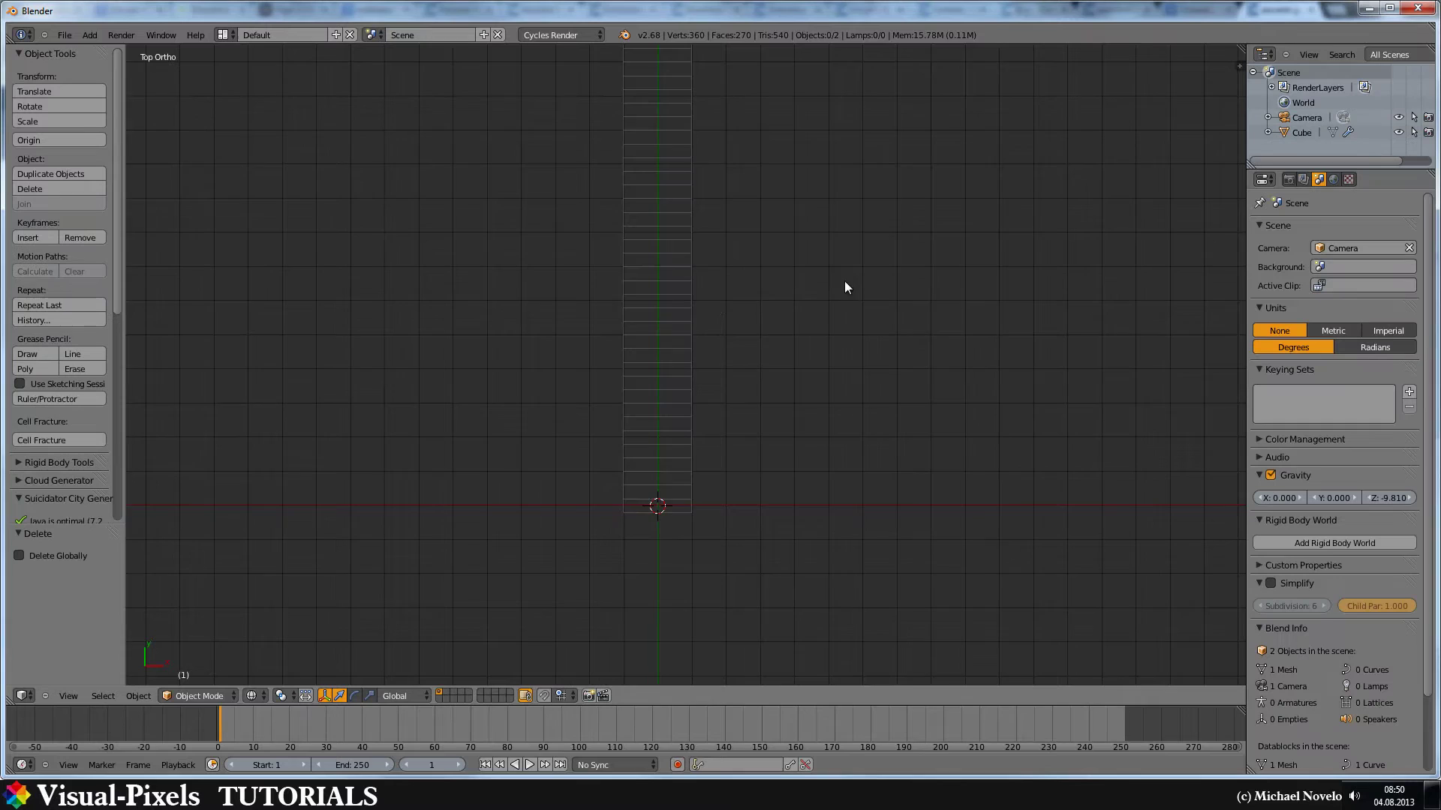
middle_click_drag(714, 211, 880, 230, "shift")
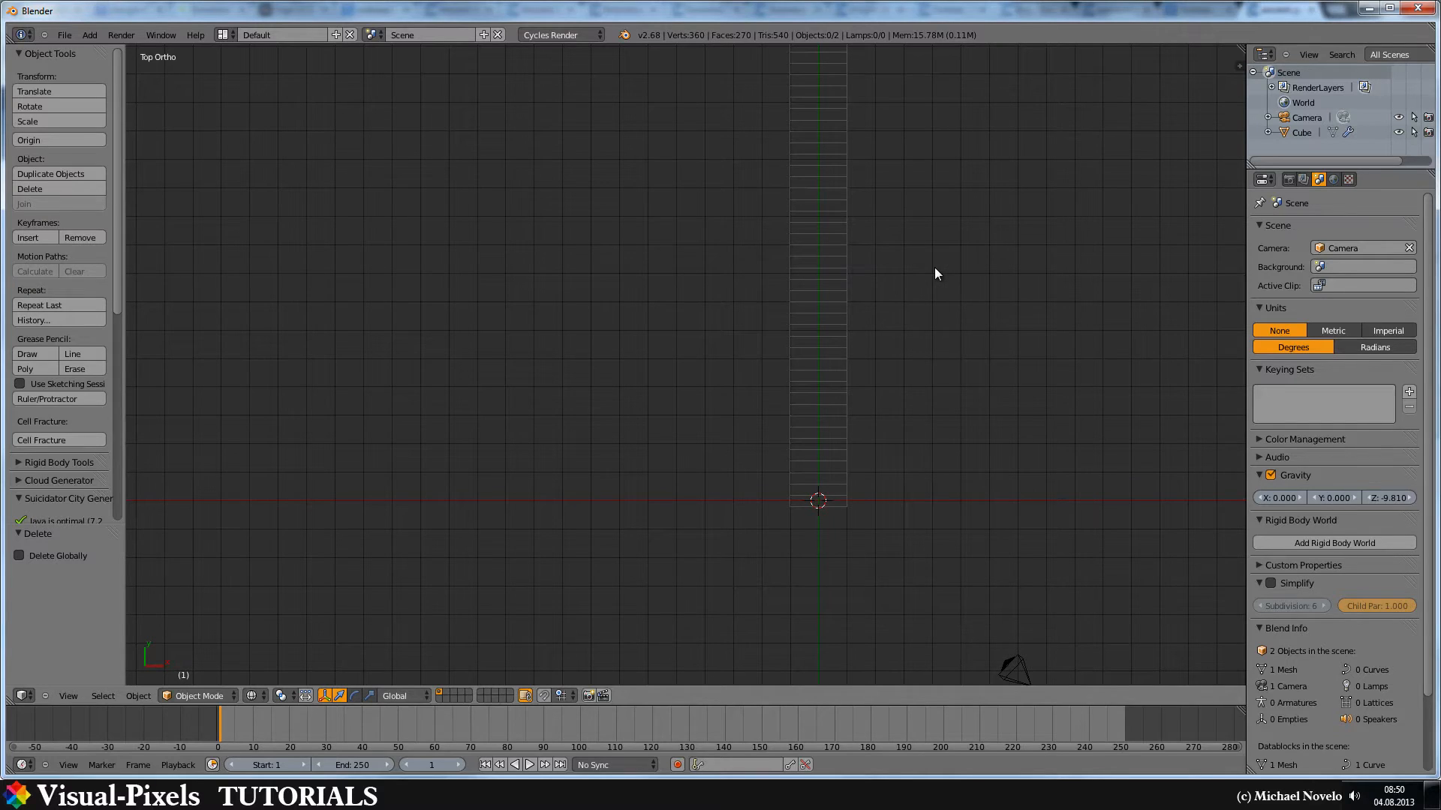
key("shift+a")
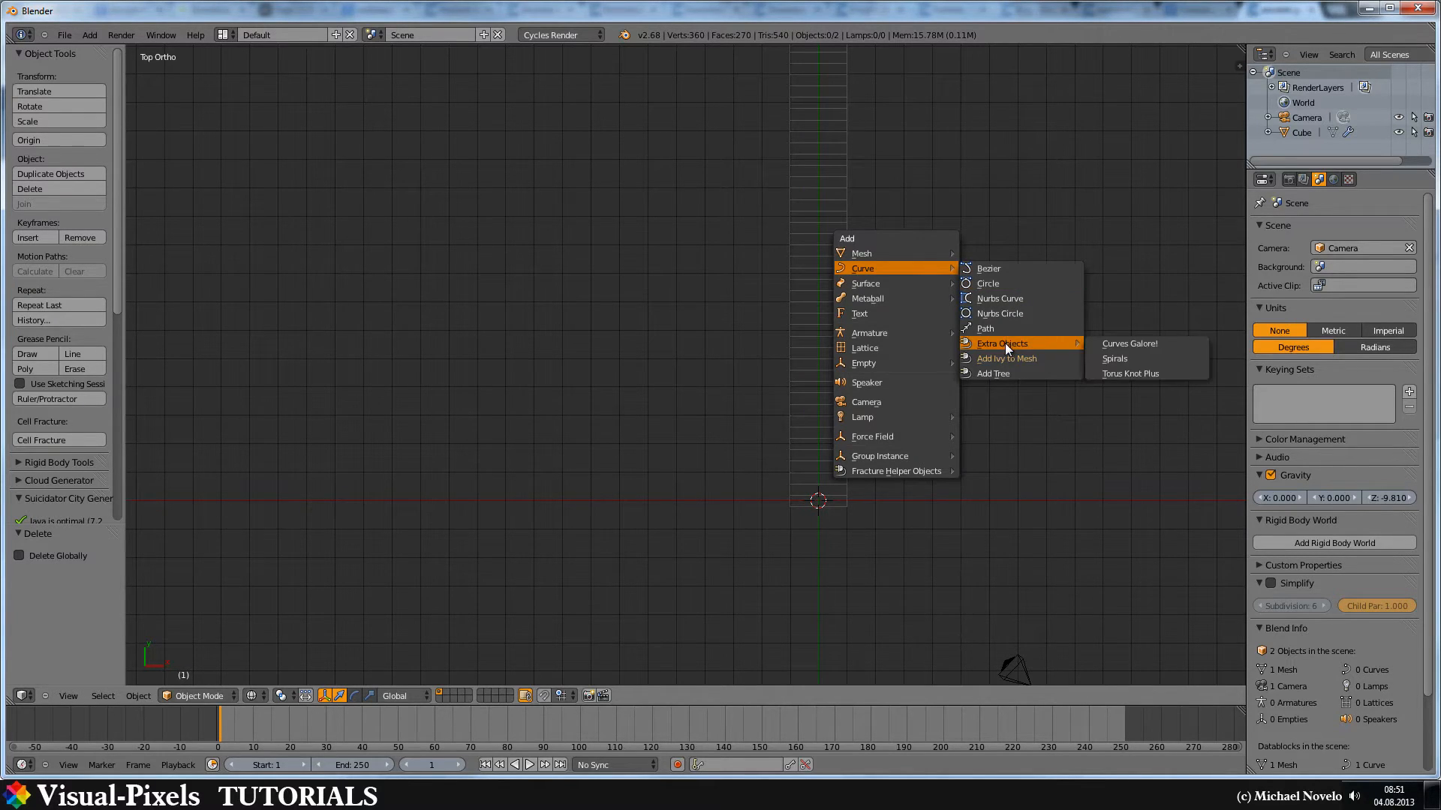
mouse_move(1004, 344)
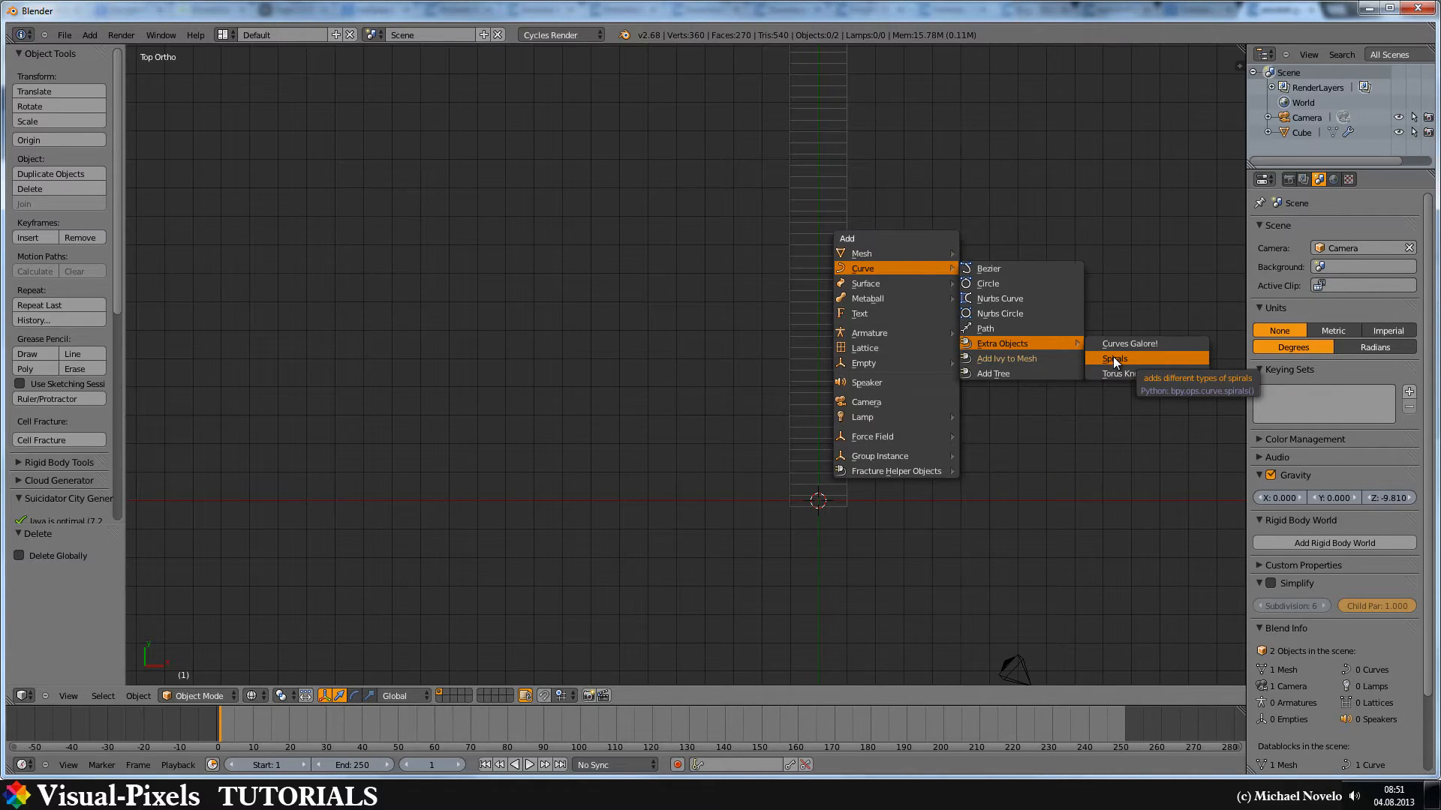
- Add a Spiral curve (Turns 4, Steps 24) at the origin beneath the stair tower
left_click(1116, 361)
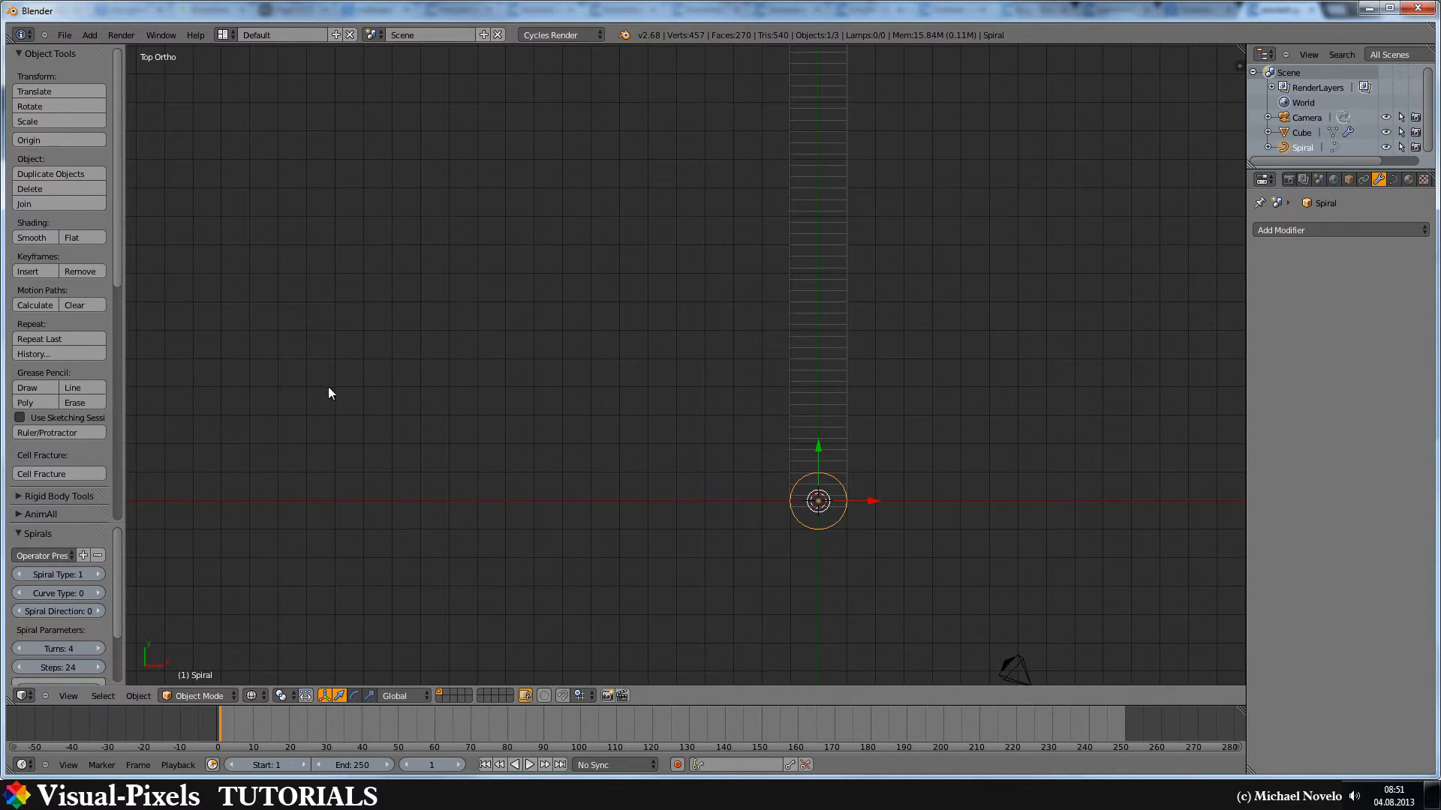
scroll(103, 580, "down", 3)
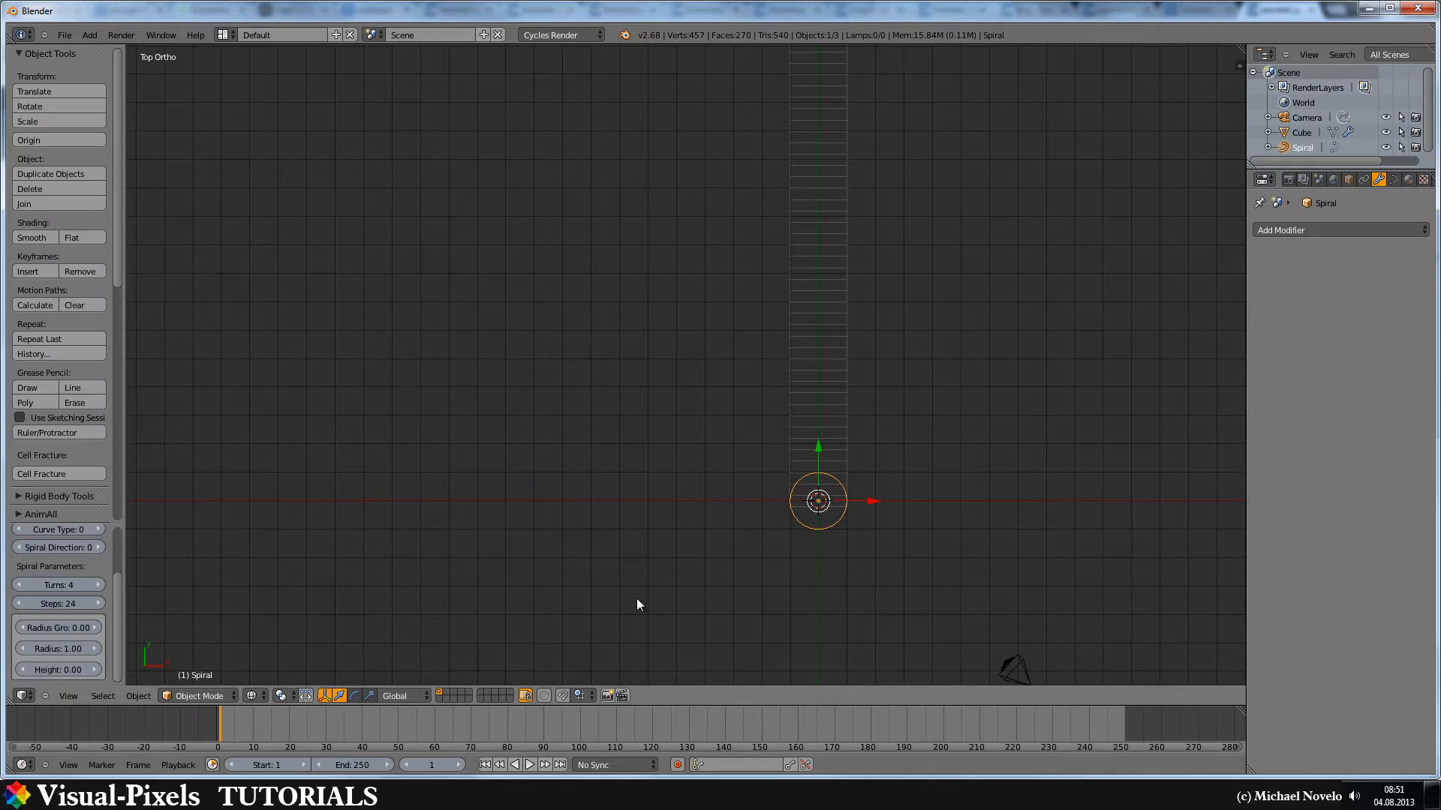
middle_click_drag(802, 519, 563, 471)
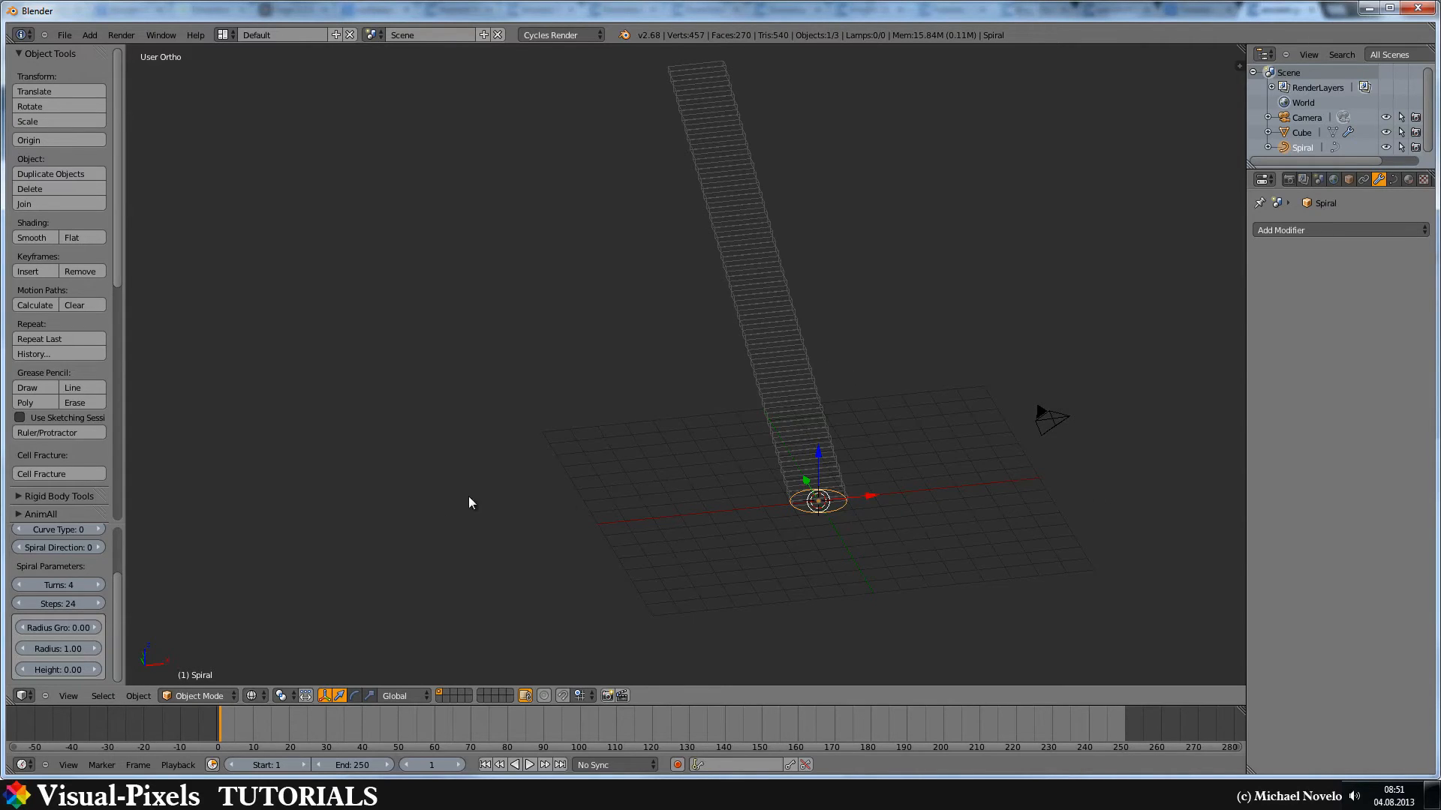
scroll(63, 588, "up", 2)
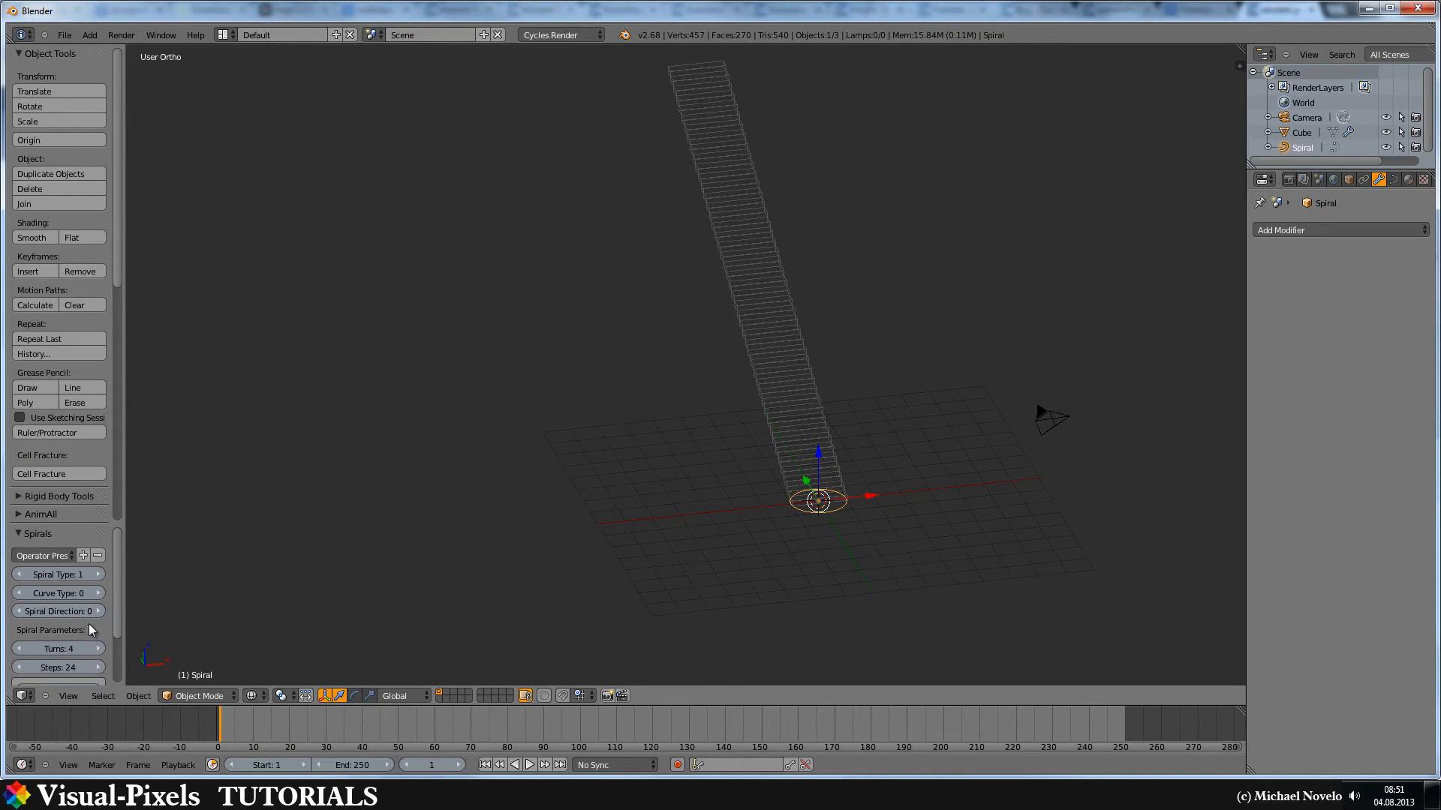
scroll(87, 625, "down", 2)
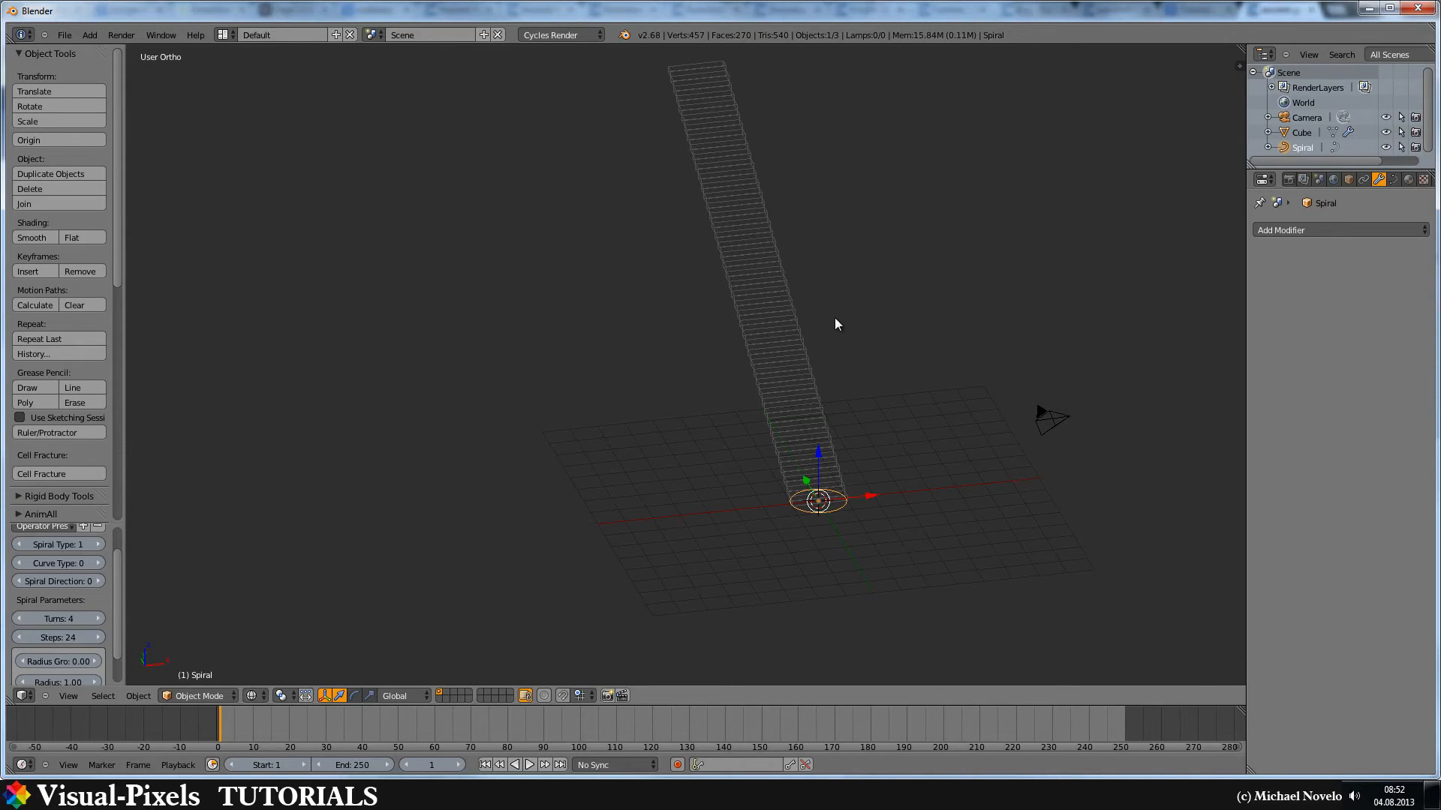
- Set the stair slab's Curve modifier object to Spiral so the 45 steps bend along it
right_click(793, 389)
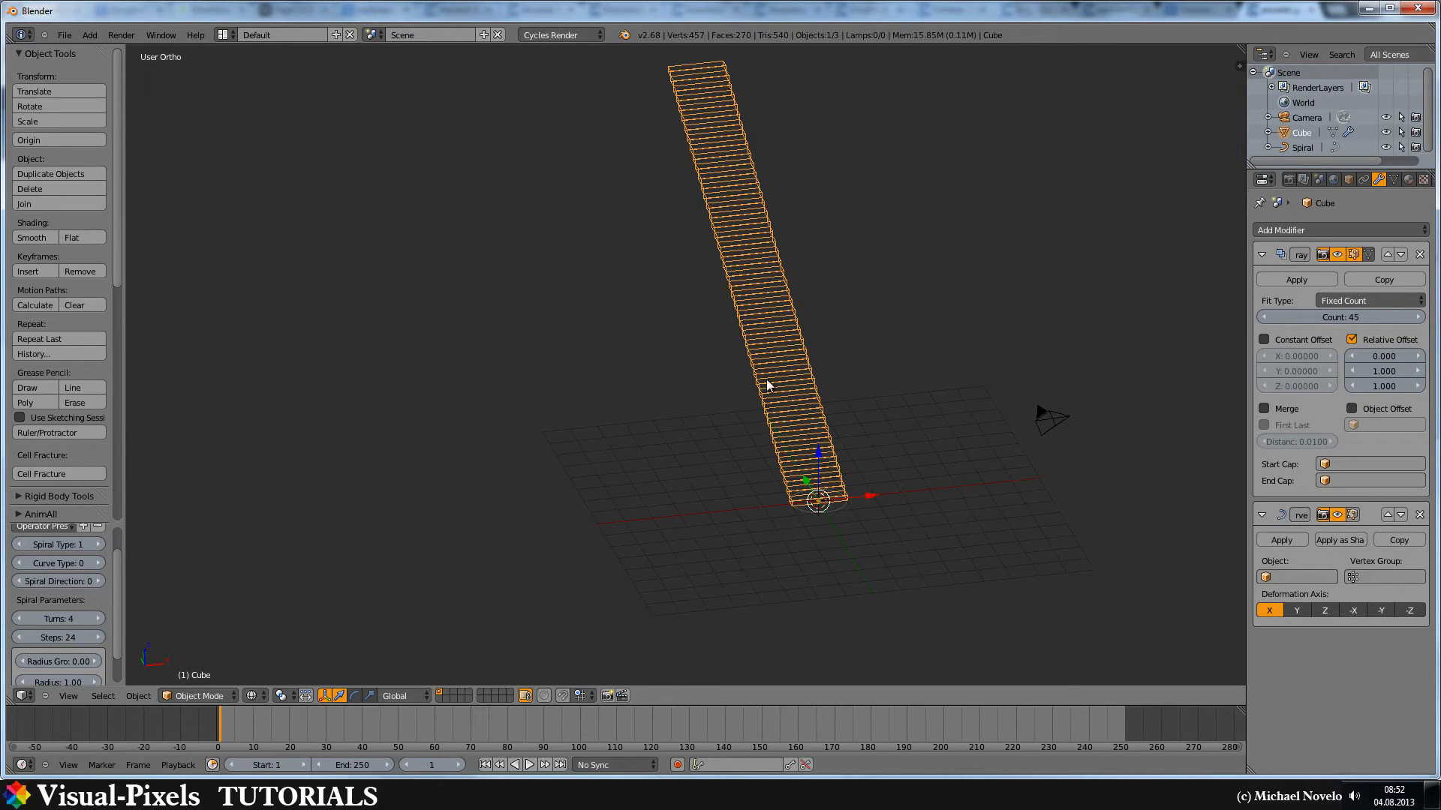
left_click(1271, 577)
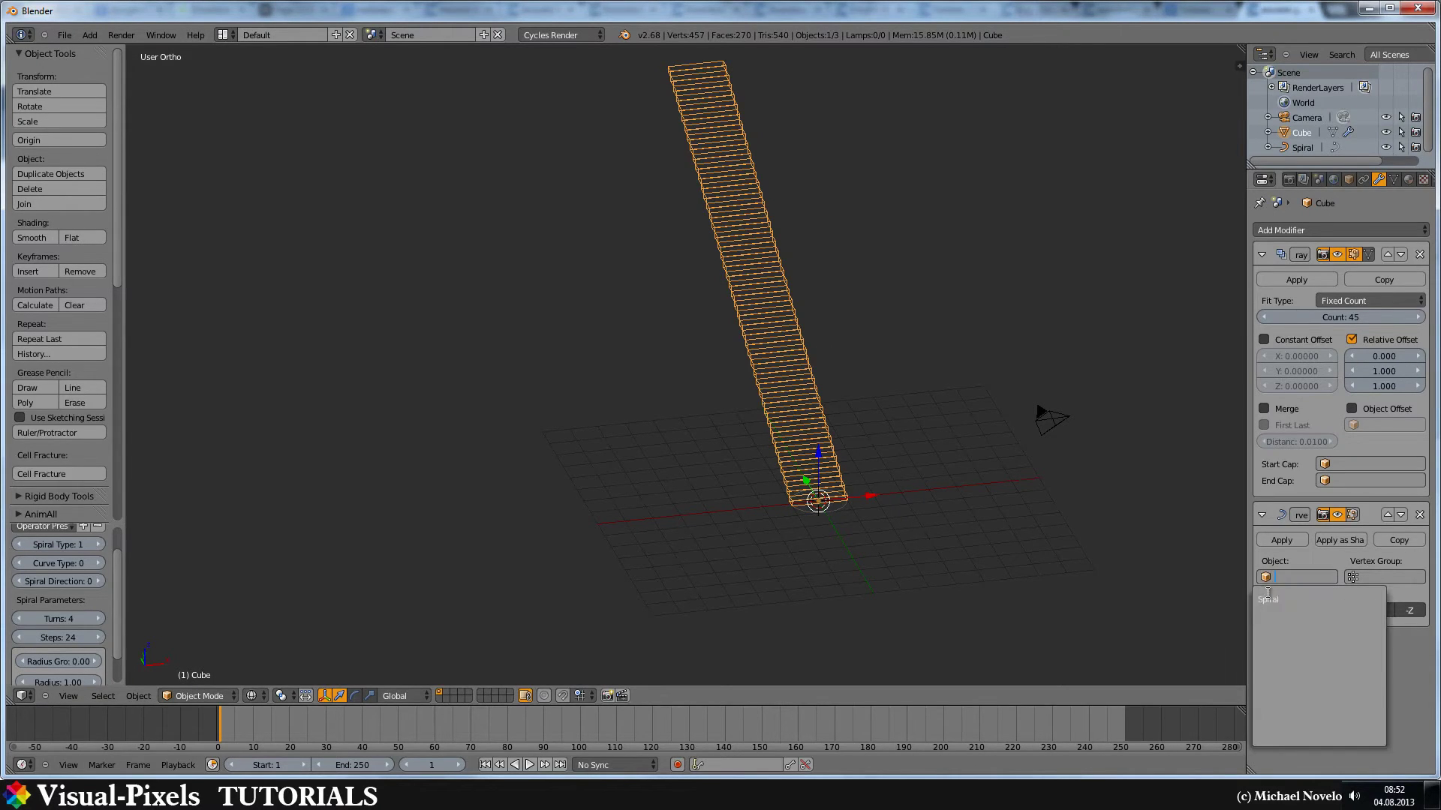
left_click(1267, 600)
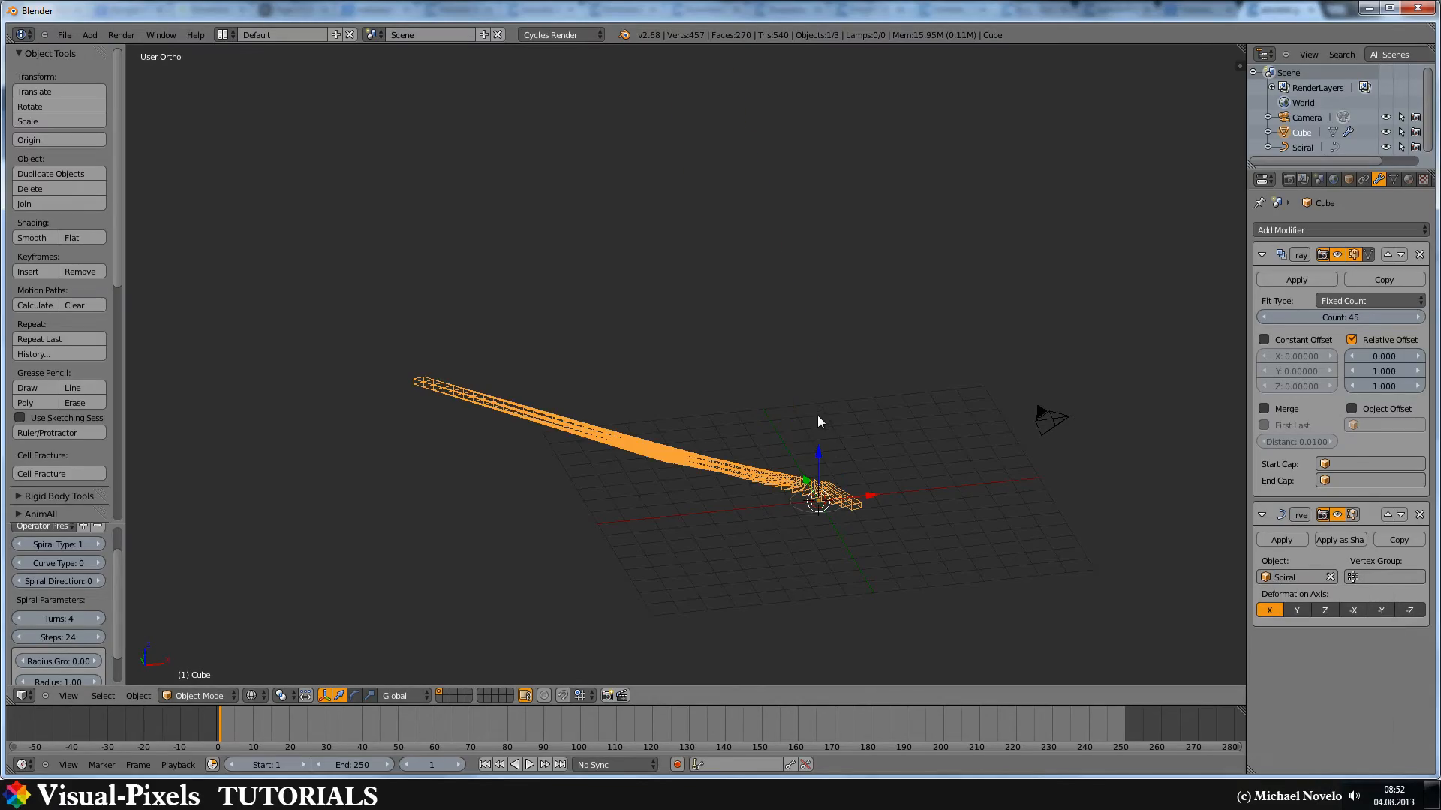
mouse_move(817, 416)
middle_mouse_down()
mouse_move(652, 393)
mouse_move(604, 403)
mouse_move(599, 450)
mouse_move(784, 475)
middle_mouse_up()
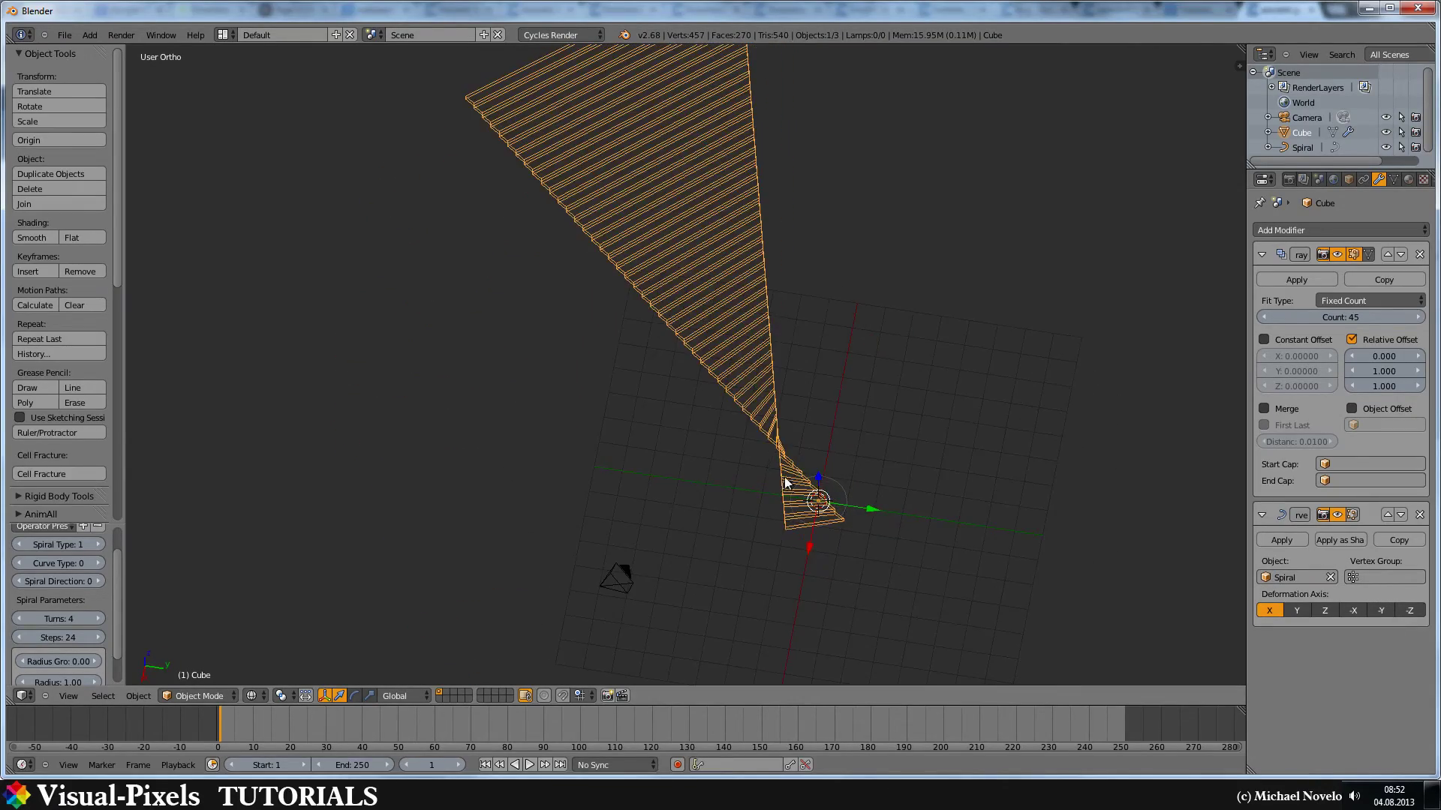
- Scale the Spiral curve up about 1.9 times and reselect the stair array from above
right_click(833, 482)
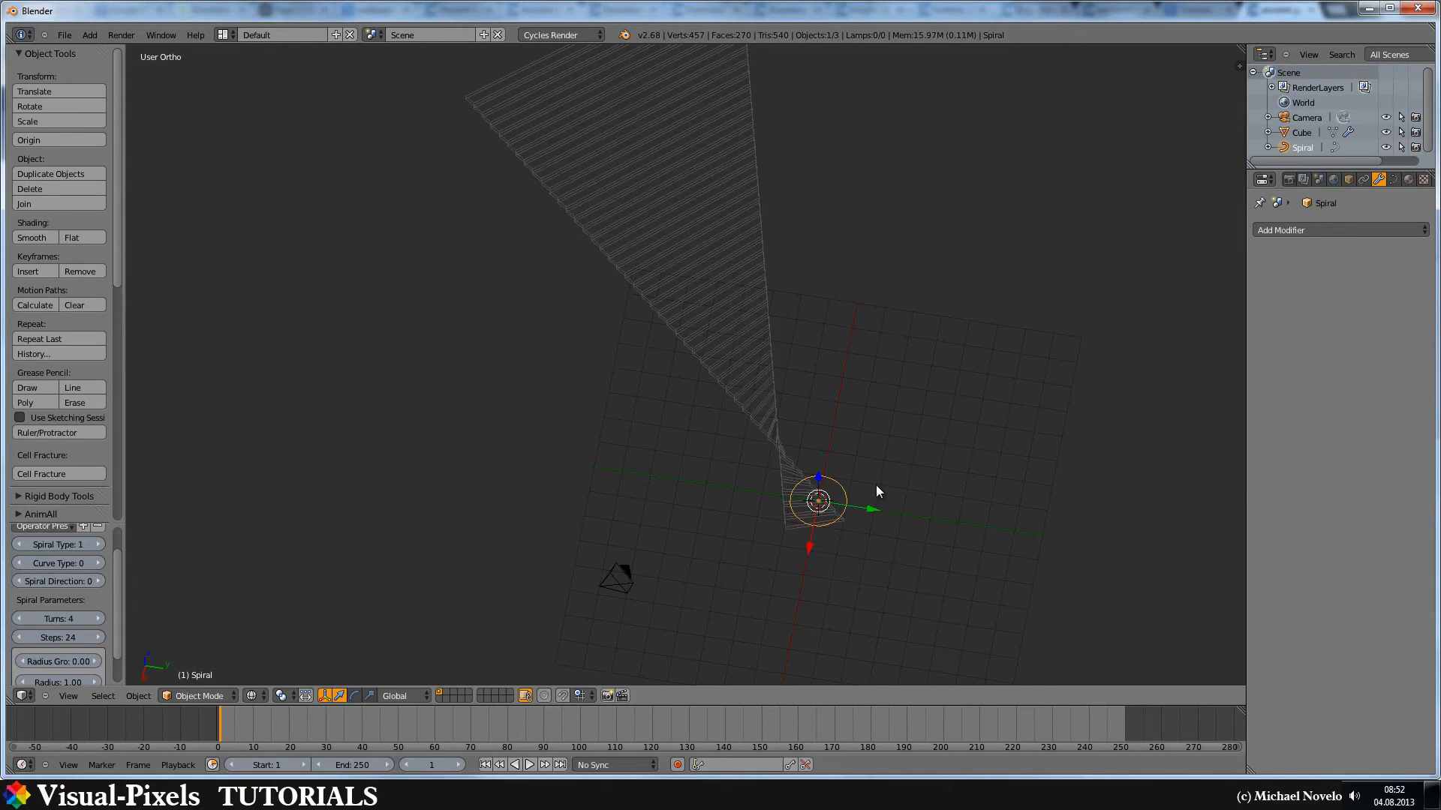
key("s")
left_click(928, 483)
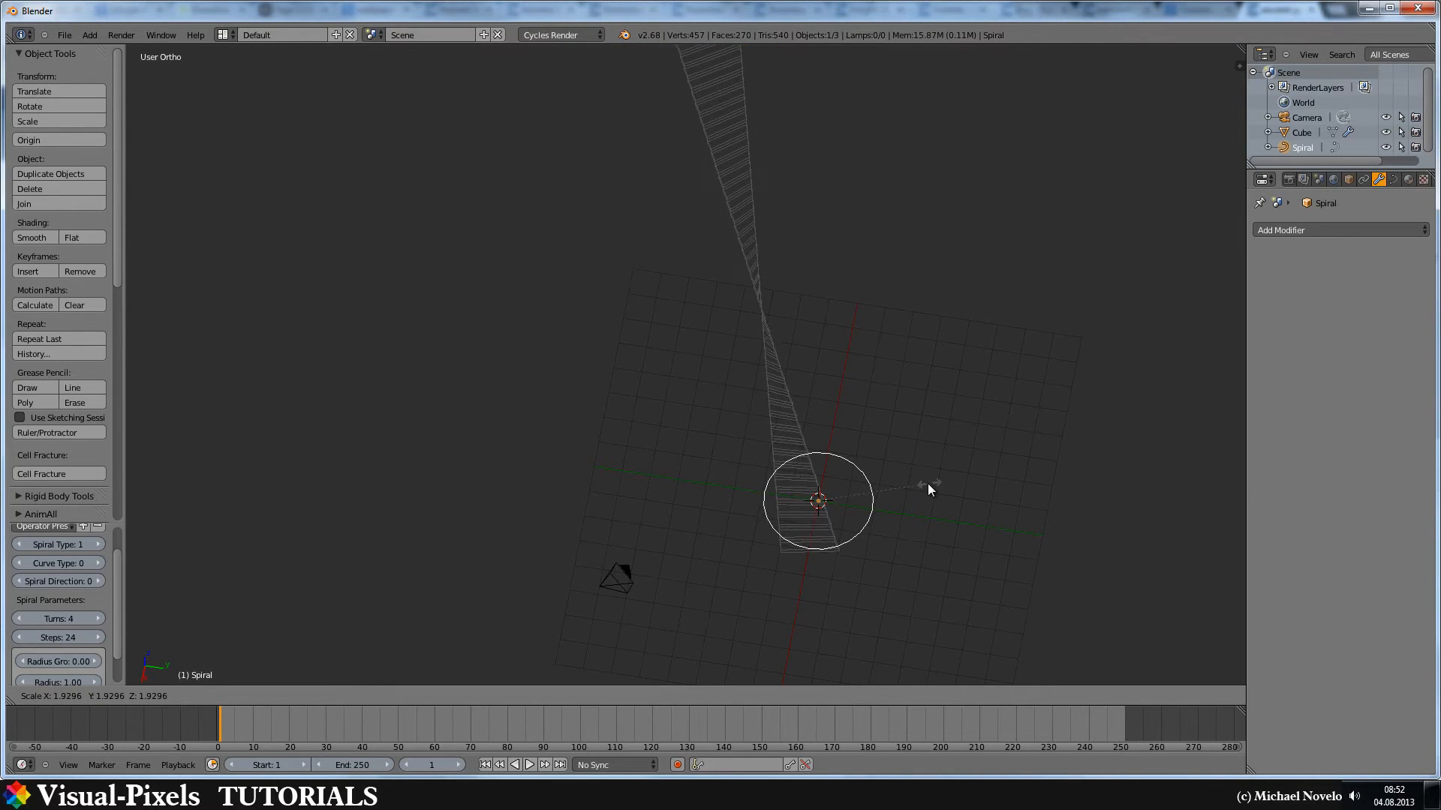
right_click(826, 529)
key("KP_7")
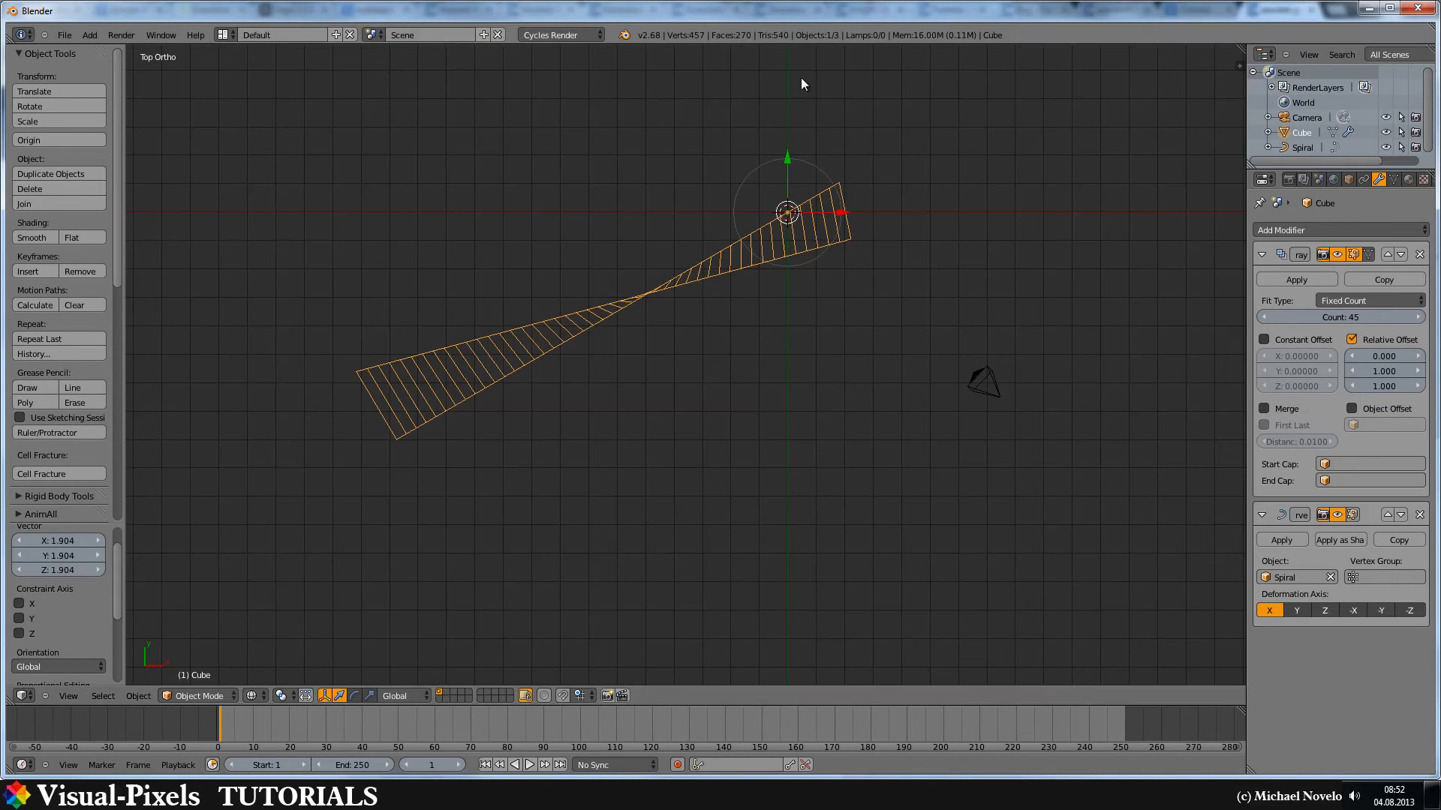
- Inspect the Spiral curve's control points, then delete it from the scene
right_click(771, 178)
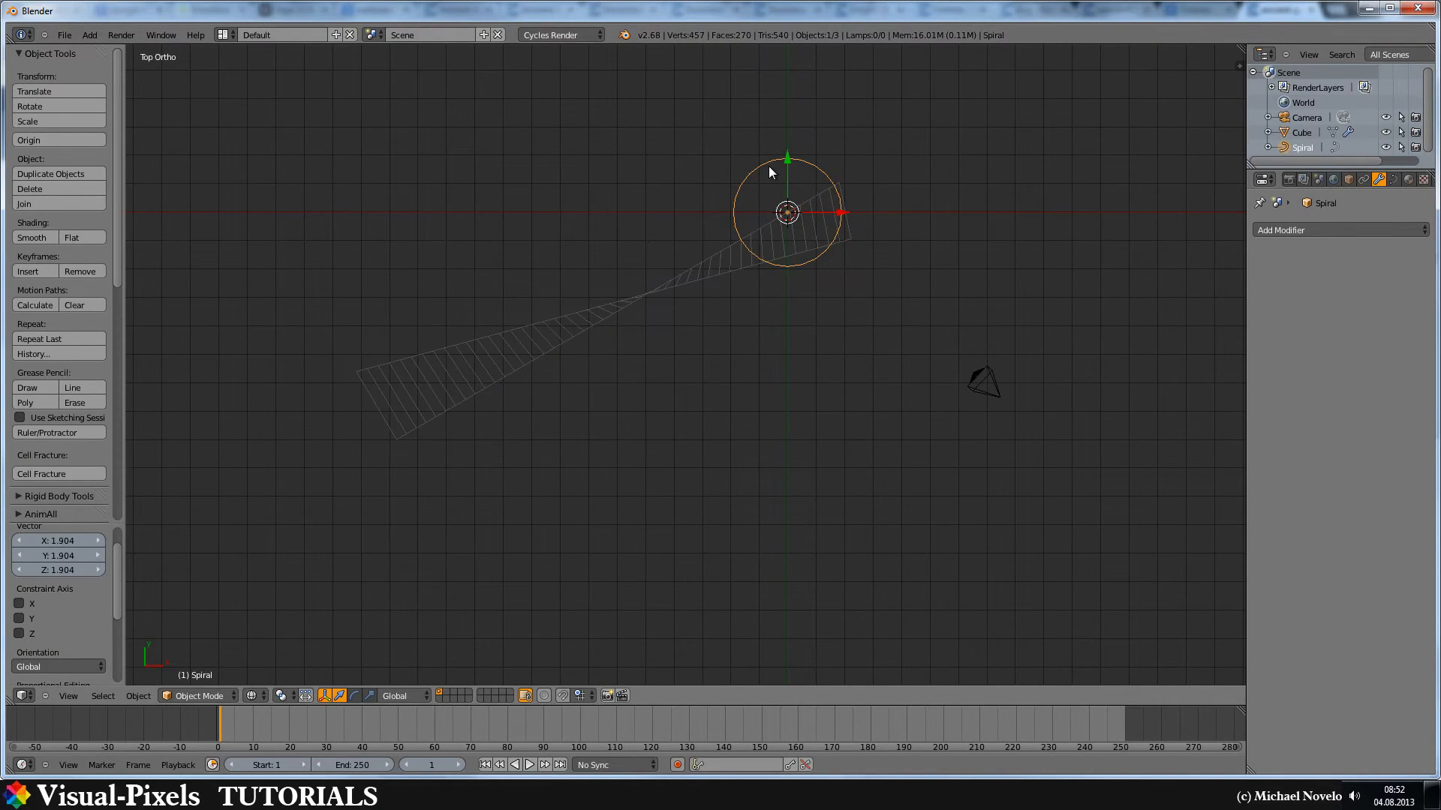
key("Tab")
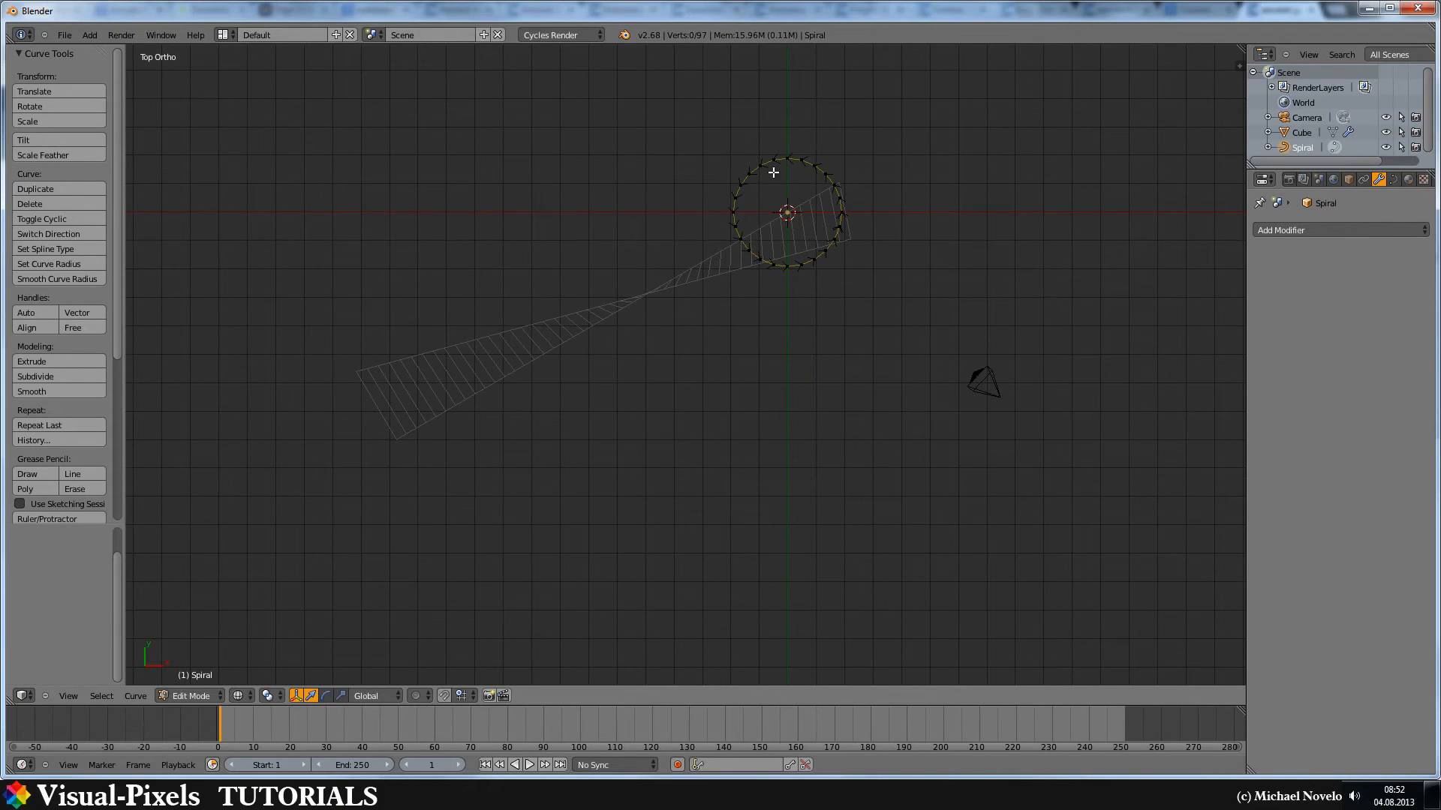
middle_click_drag(777, 167, 806, 284, "shift")
scroll(804, 283, "up", 5)
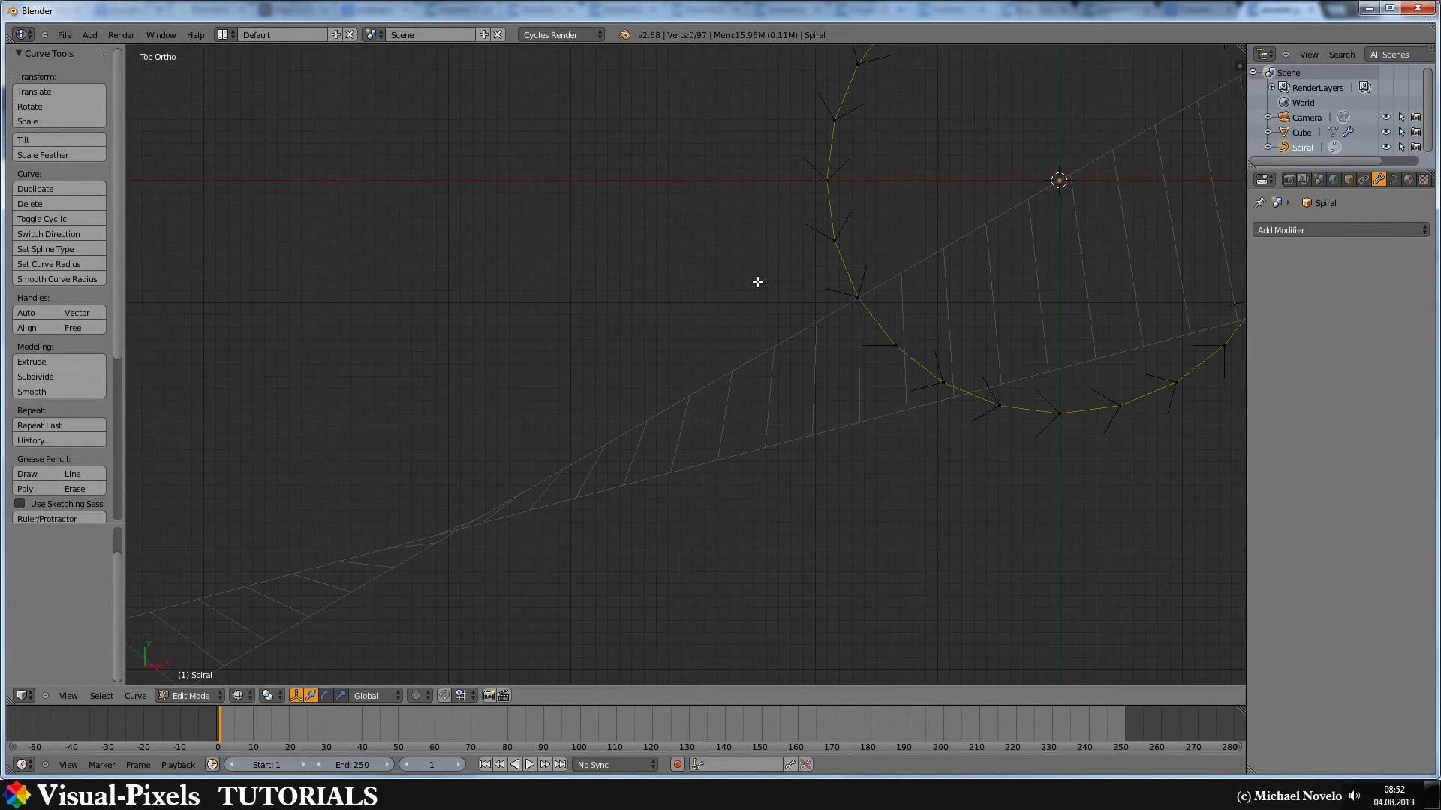
scroll(756, 282, "up", 3)
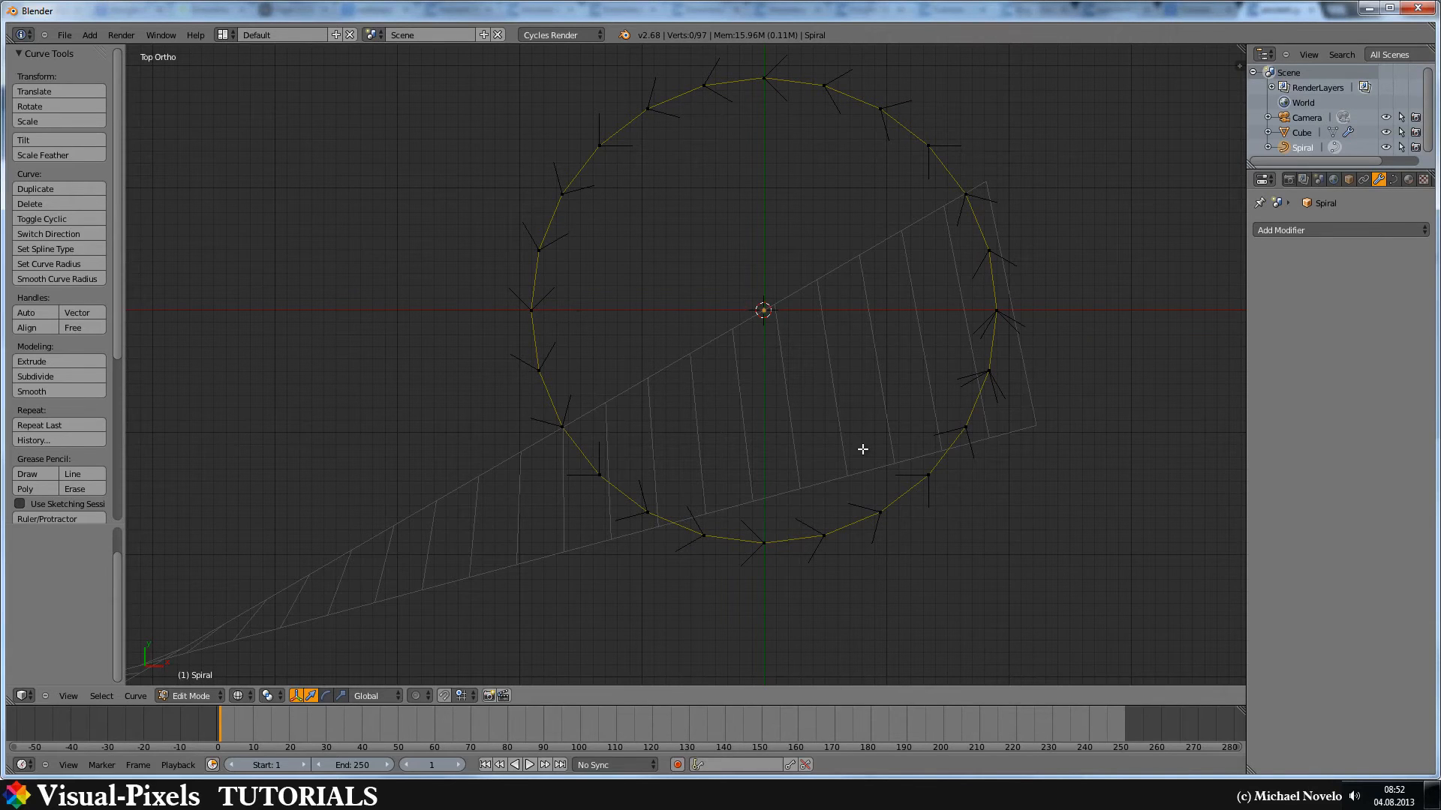
scroll(900, 388, "down", 2)
scroll(675, 428, "down", 1)
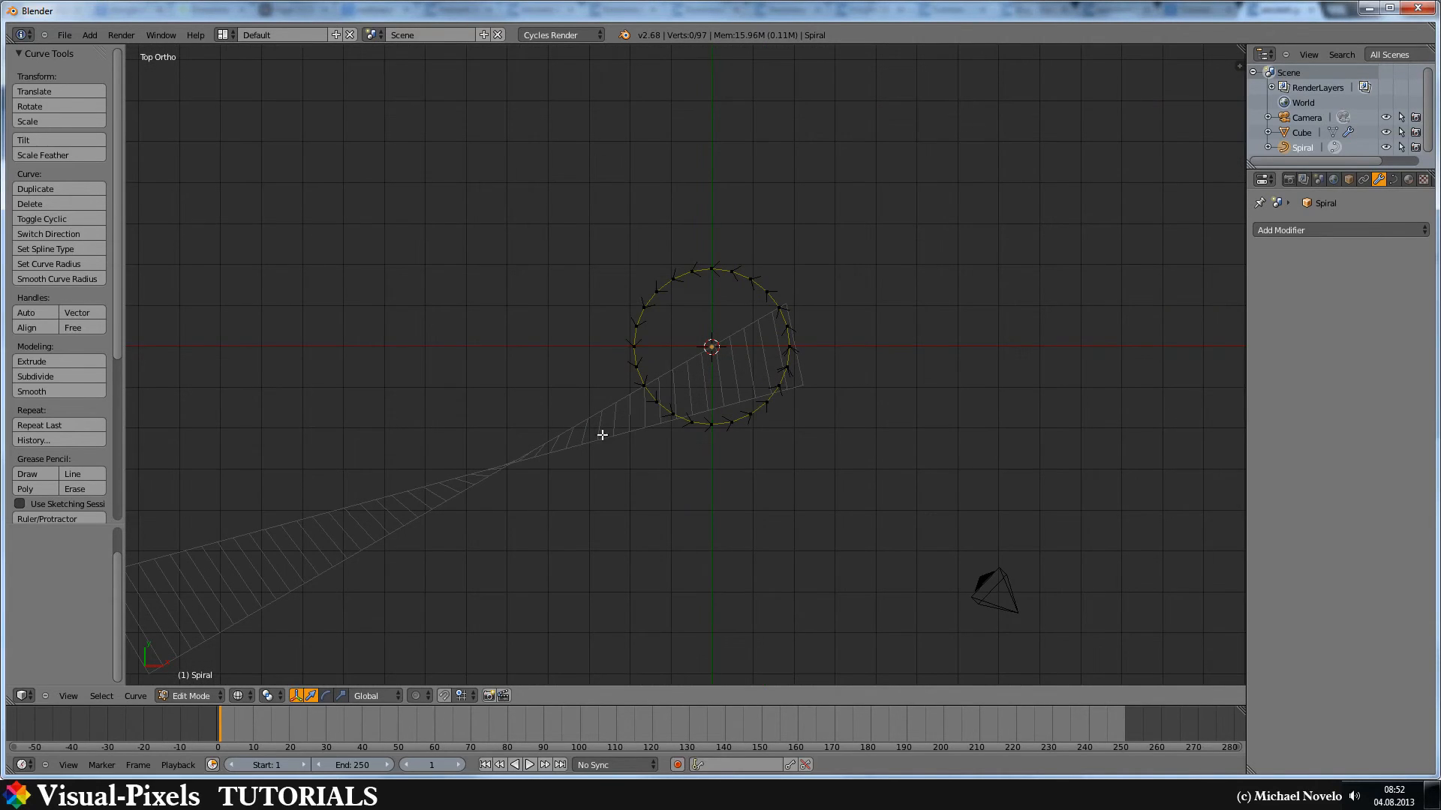
key("Tab")
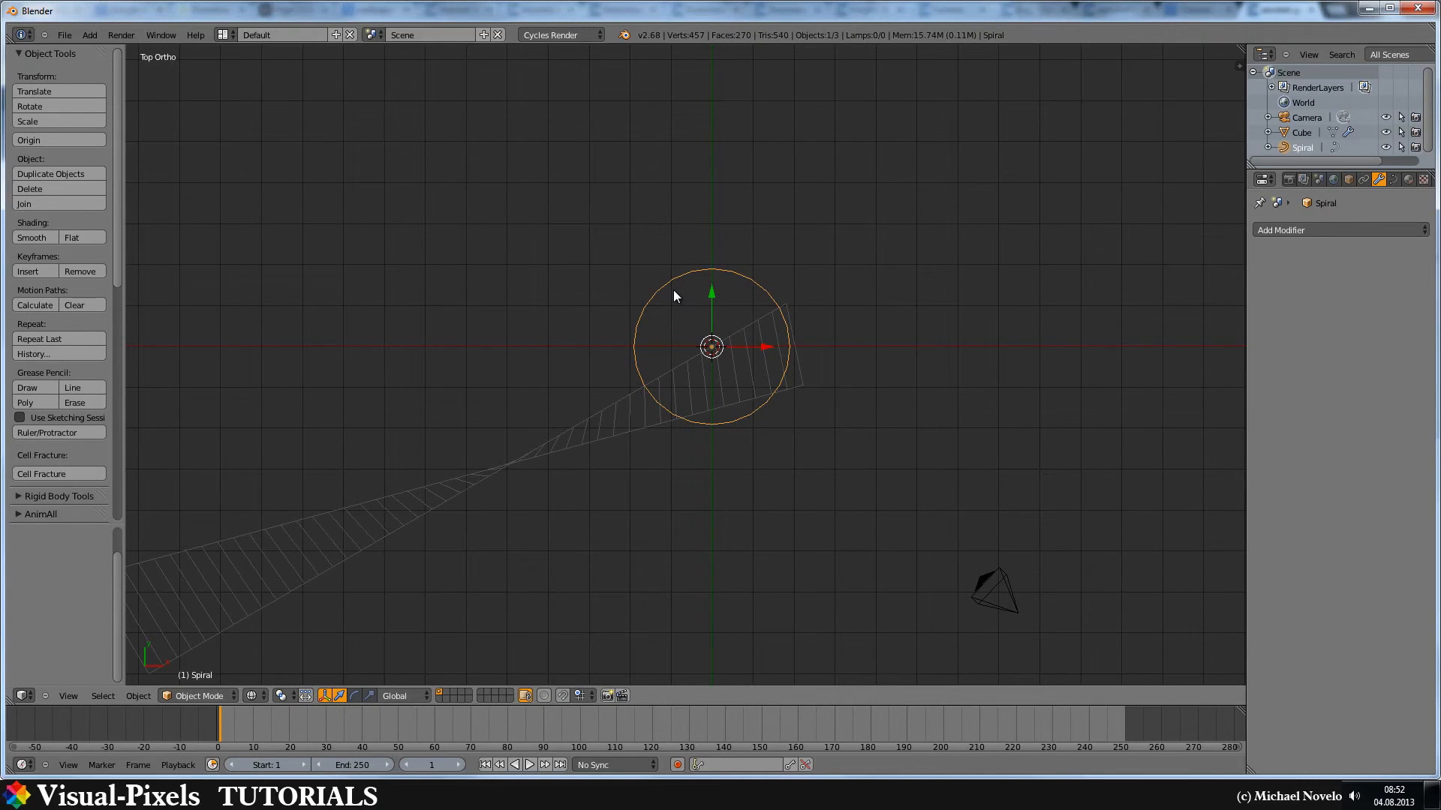
key("x")
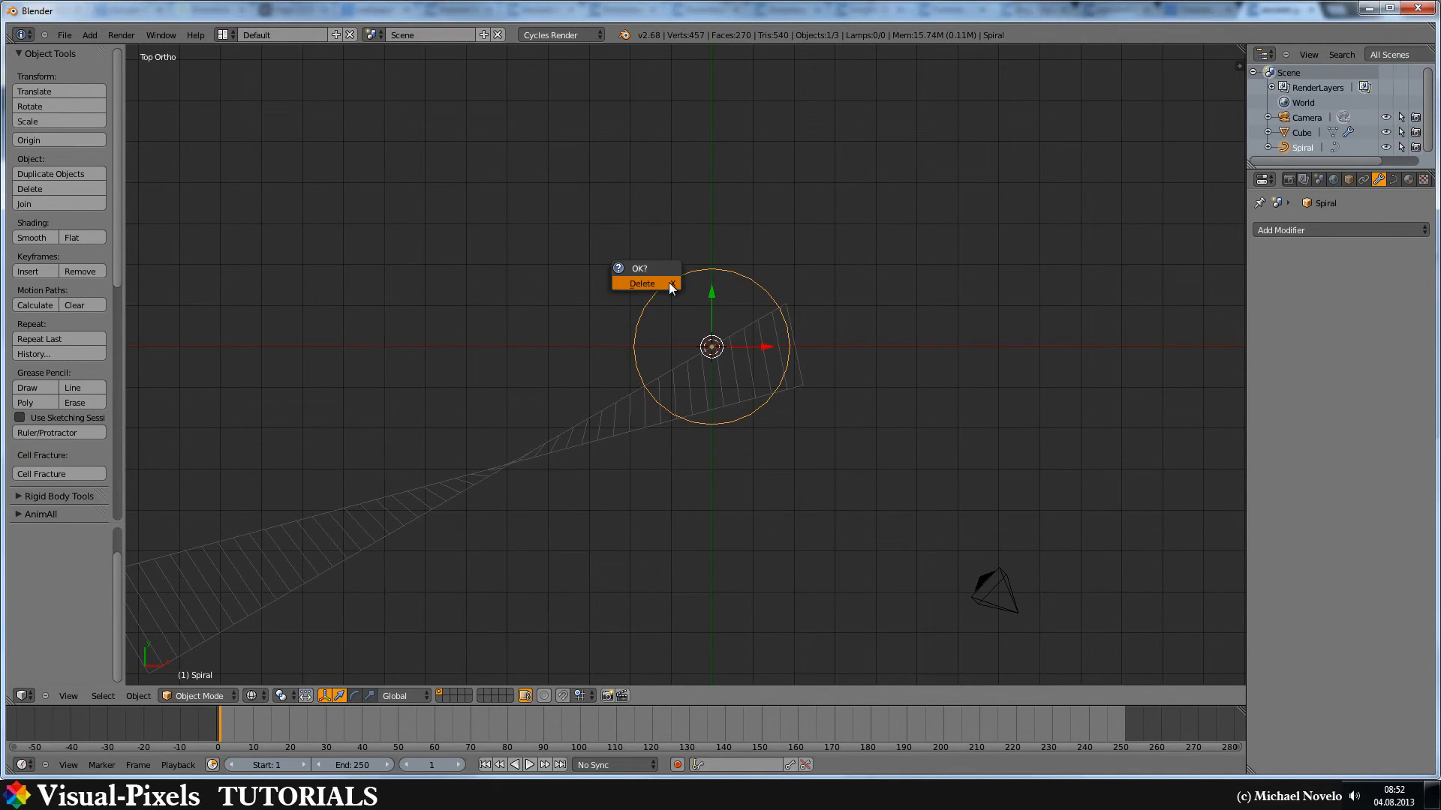
left_click(669, 282)
- Add a new Spiral curve at the origin with Spiral Direction 1 (clockwise)
key("shift+a")
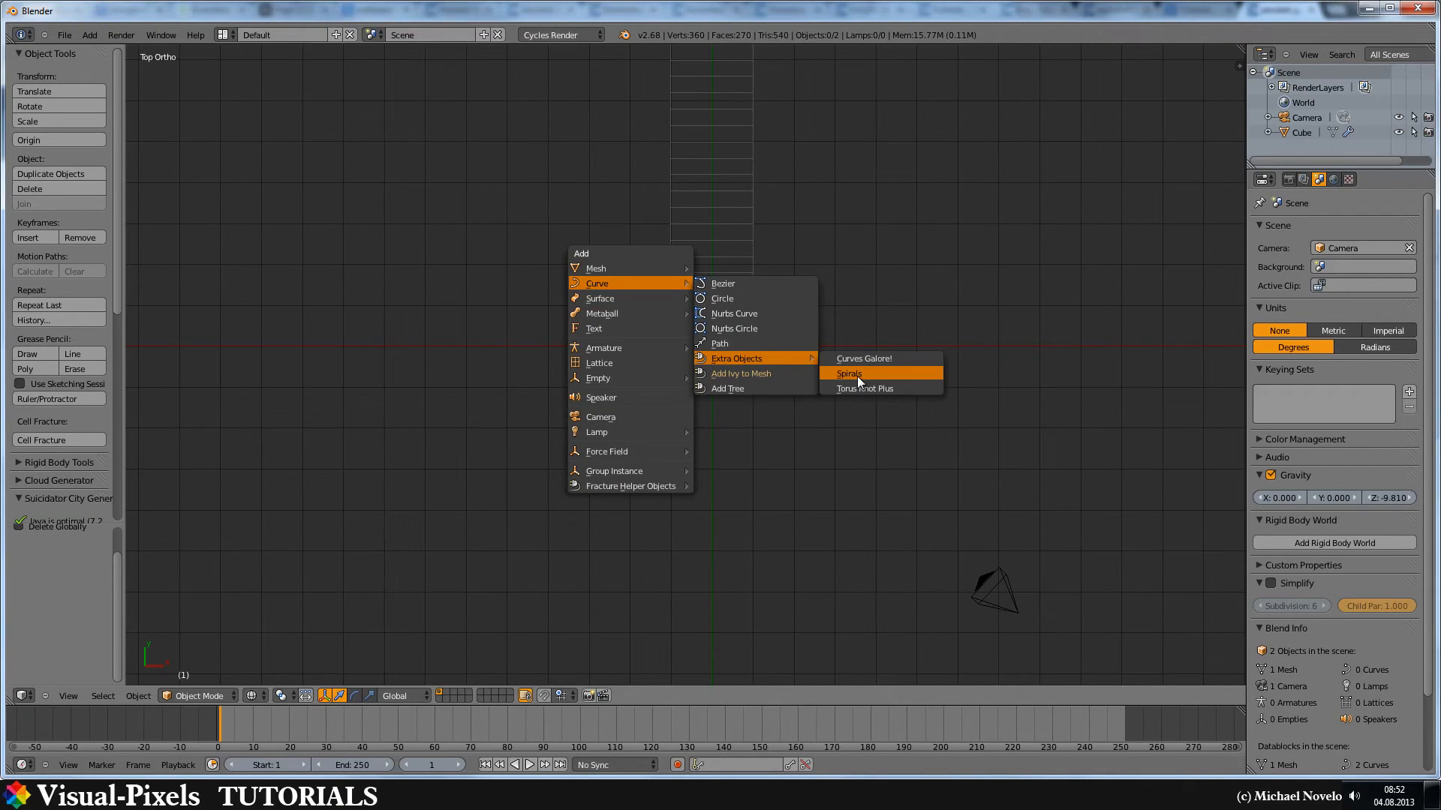
left_click(848, 373)
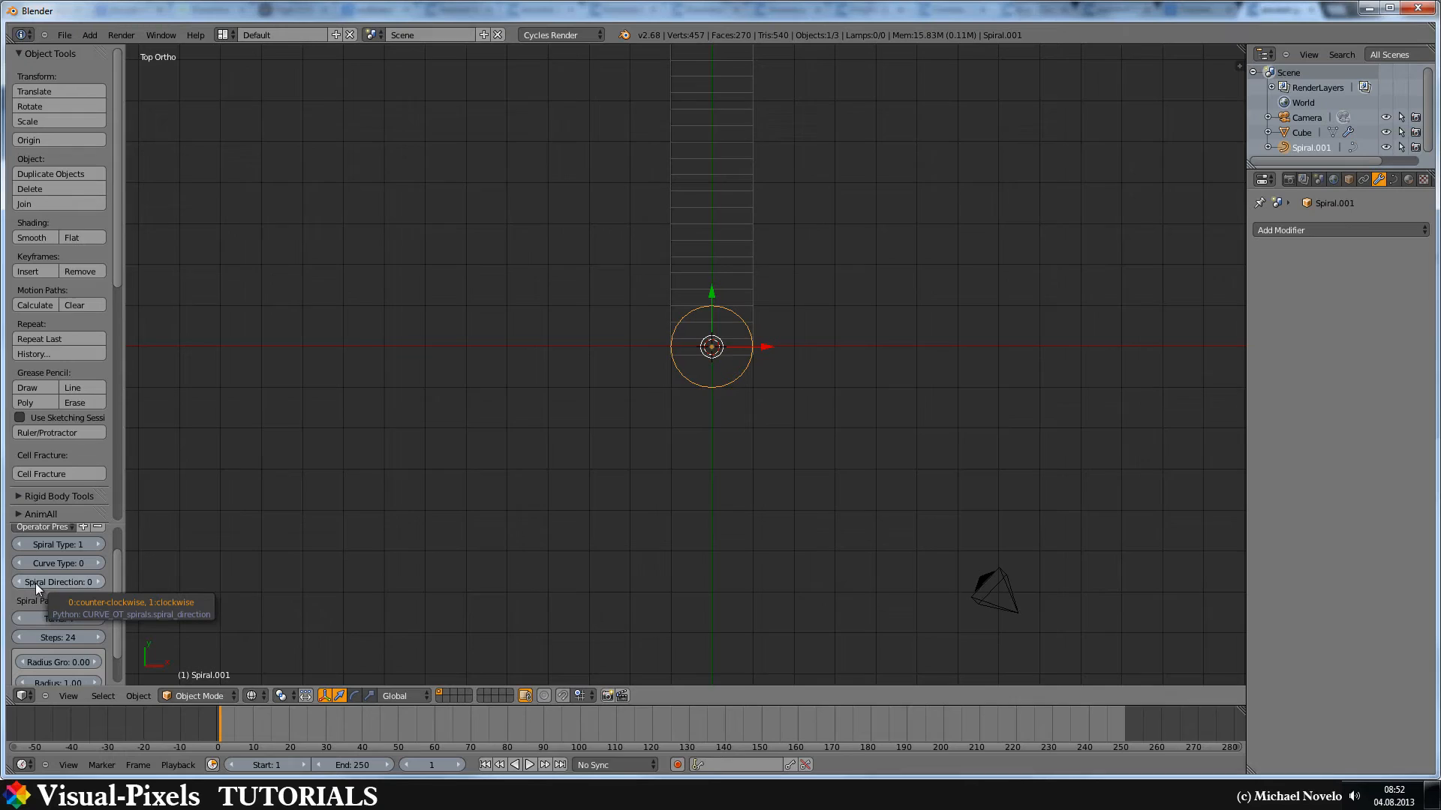
left_click(99, 582)
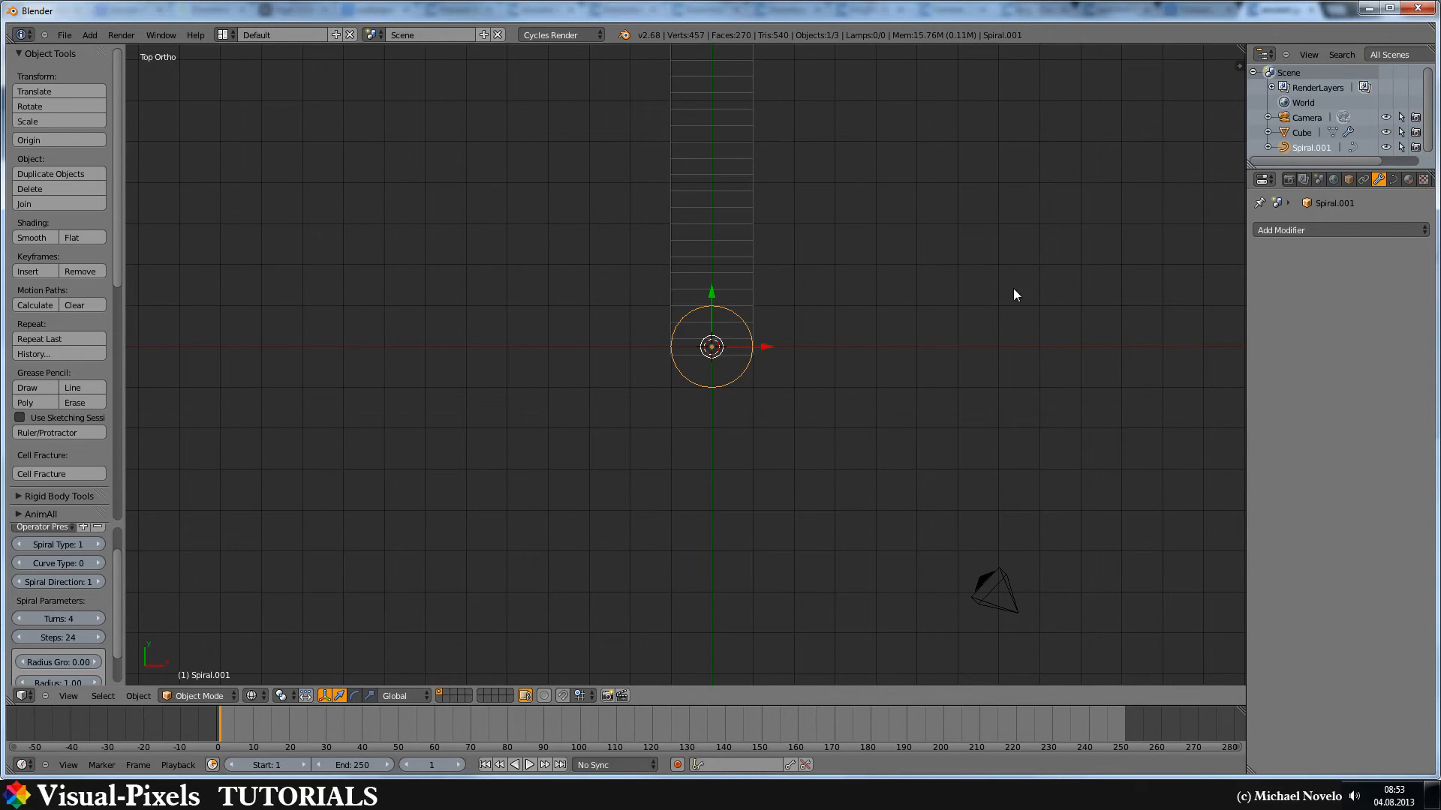
- Set the stair slab's Curve modifier to Spiral.001 and scale that spiral about 2.1 times
right_click(742, 296)
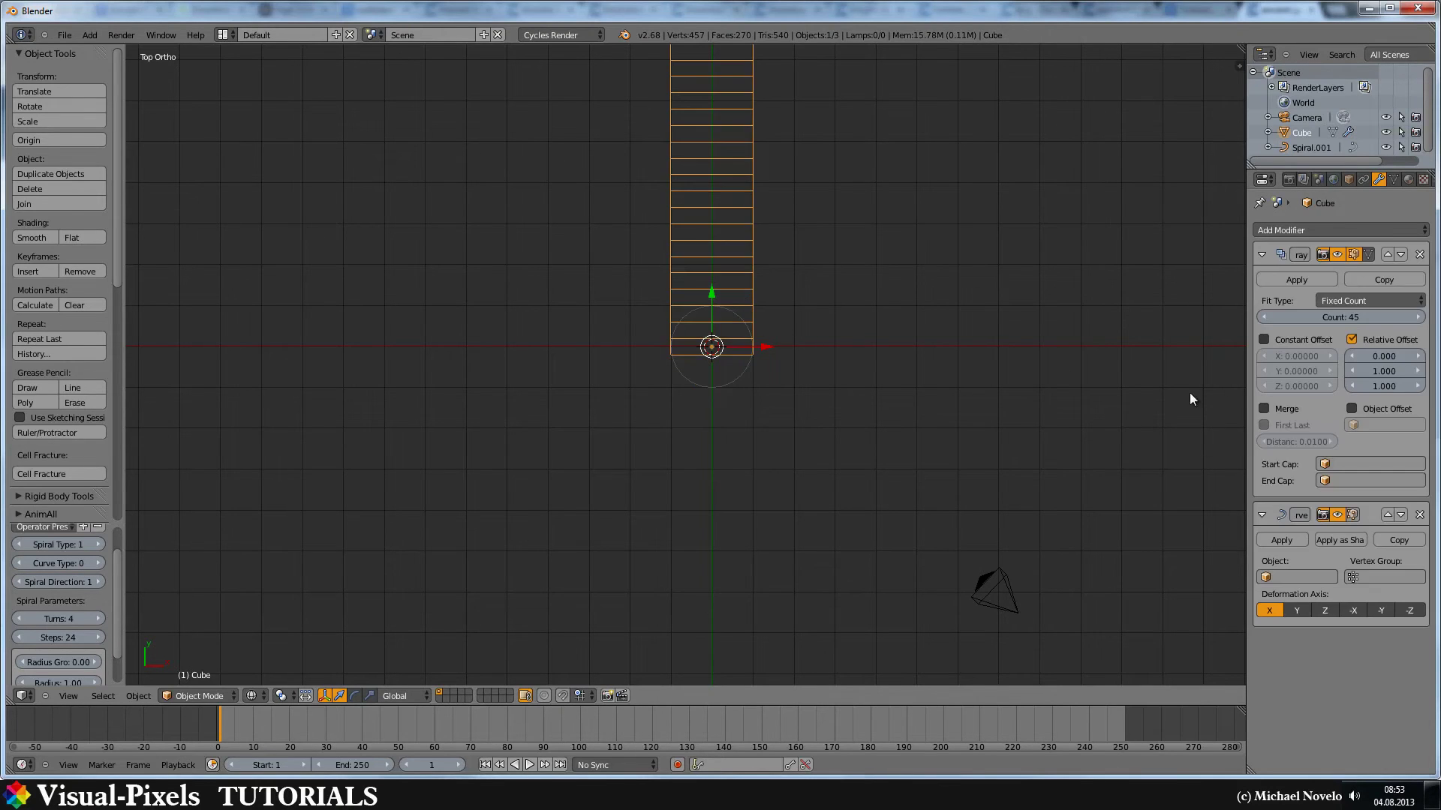
left_click(1272, 578)
left_click(1287, 598)
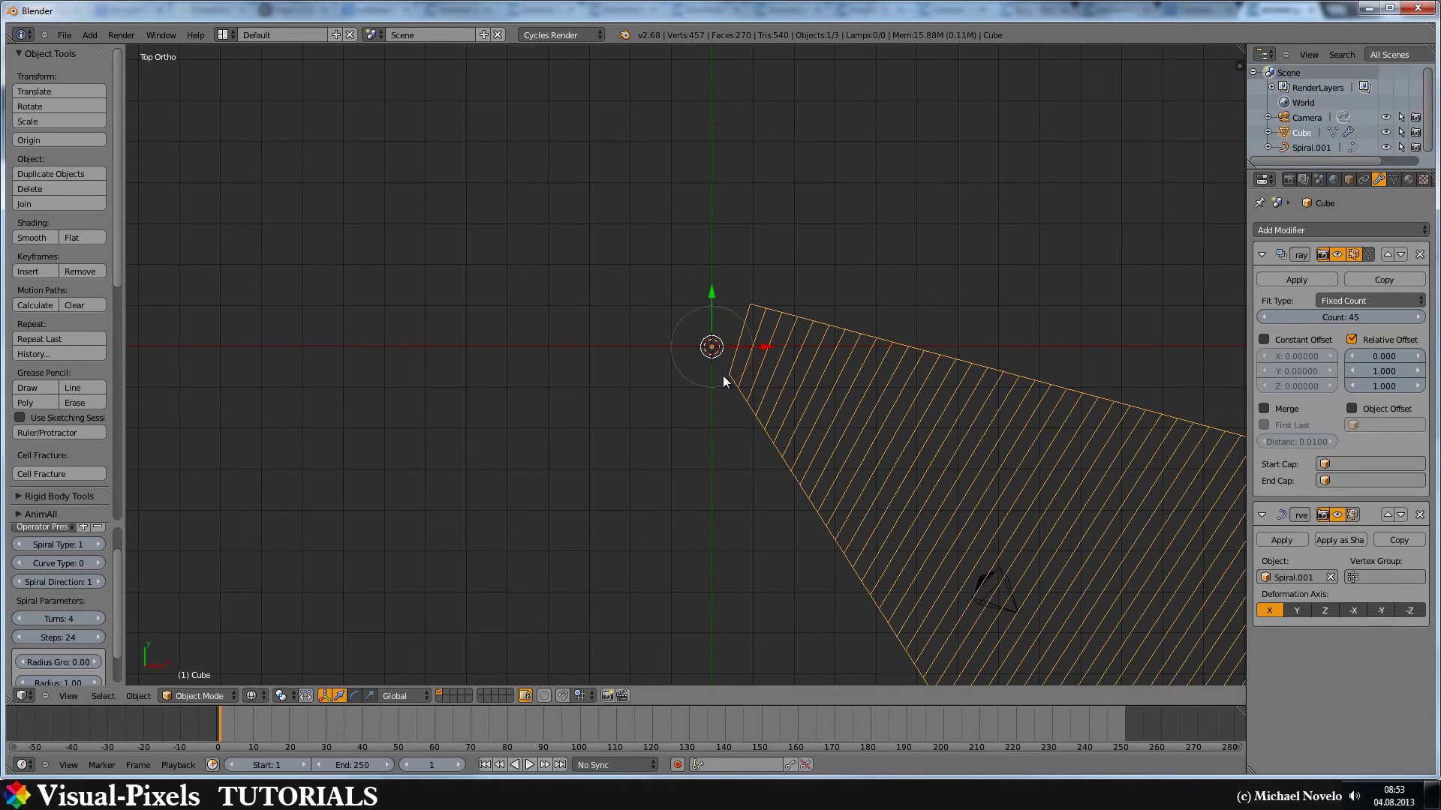
right_click(696, 307)
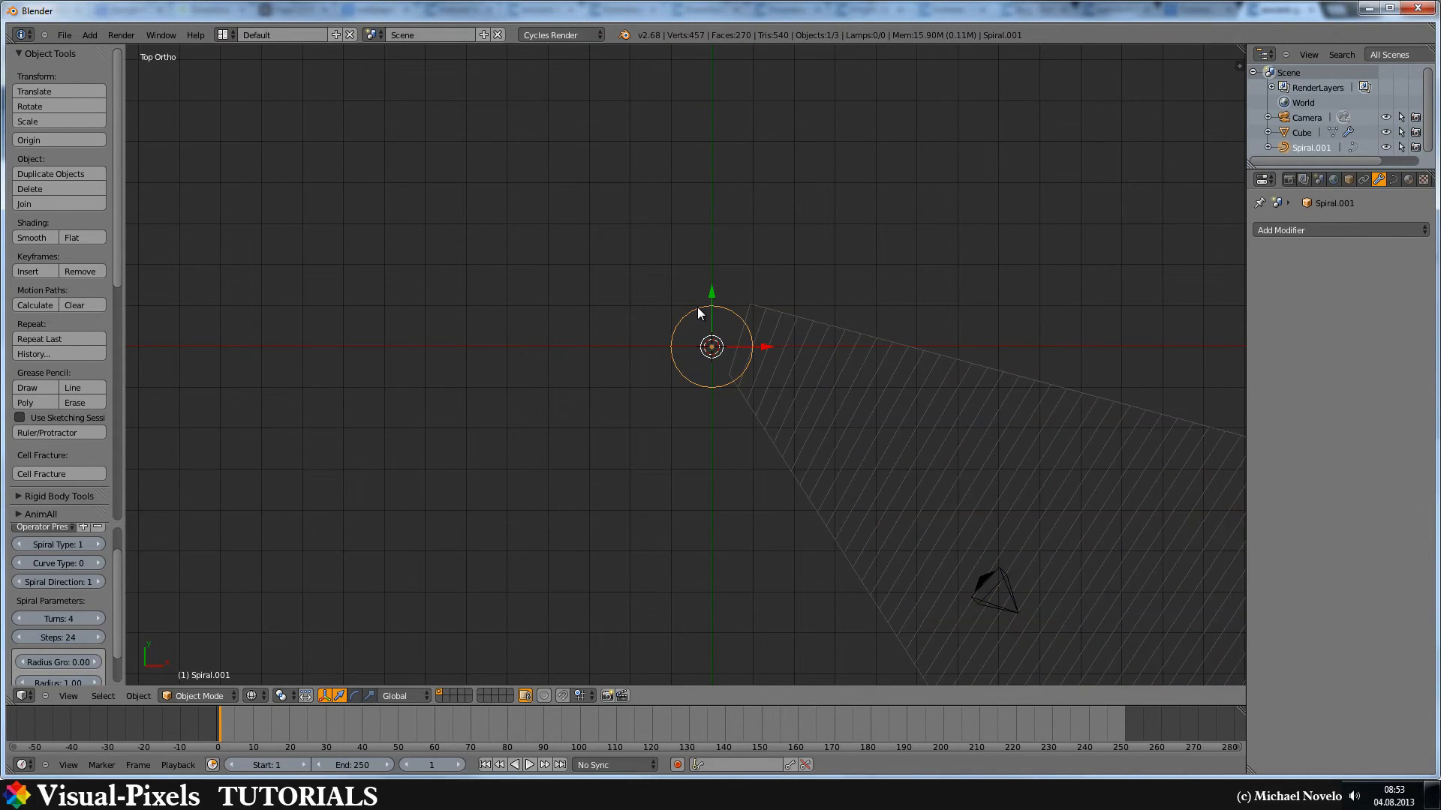
key("s")
left_click(755, 268)
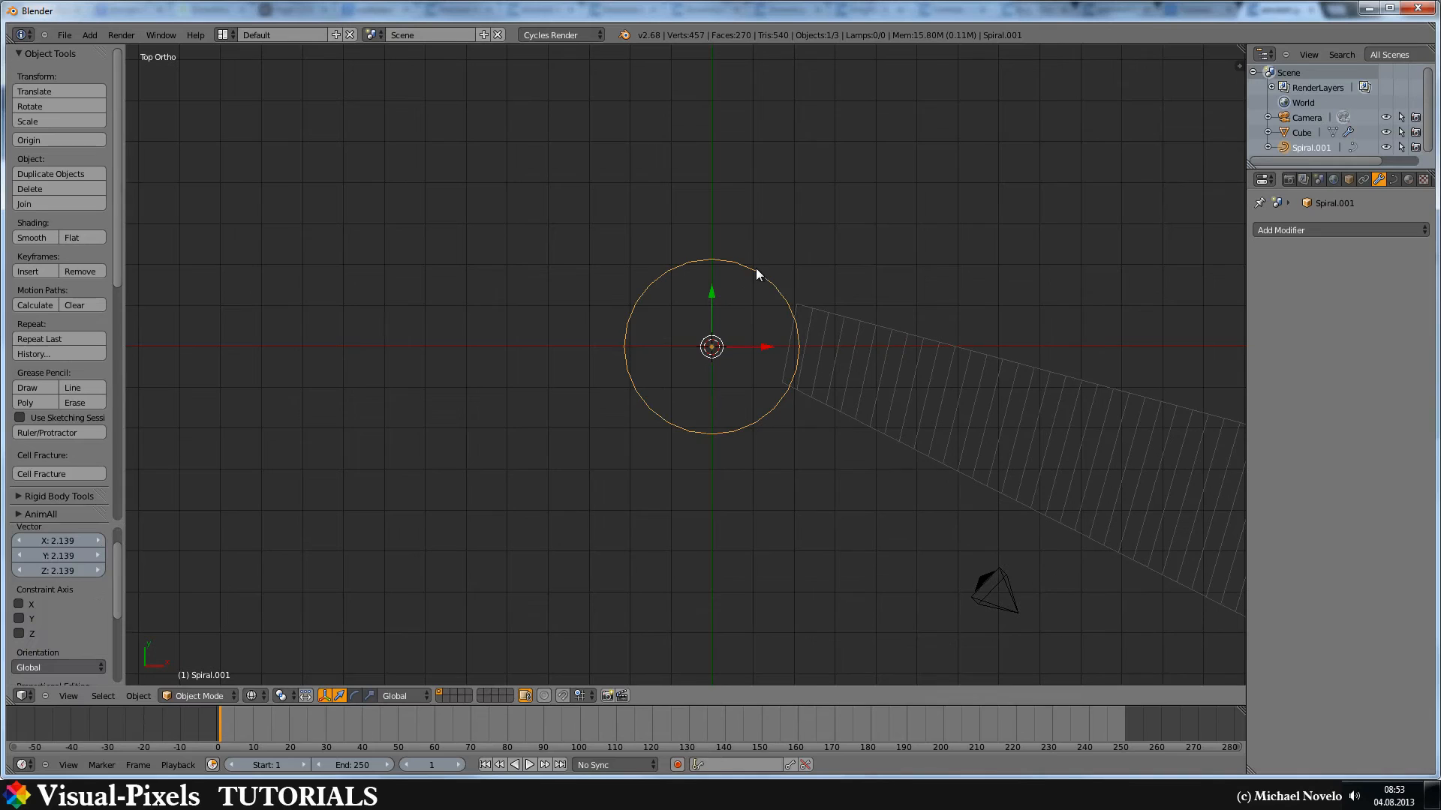
- Check the stairs fanning from the spiral's rim, then edit Spiral.001's control points
right_click(961, 349)
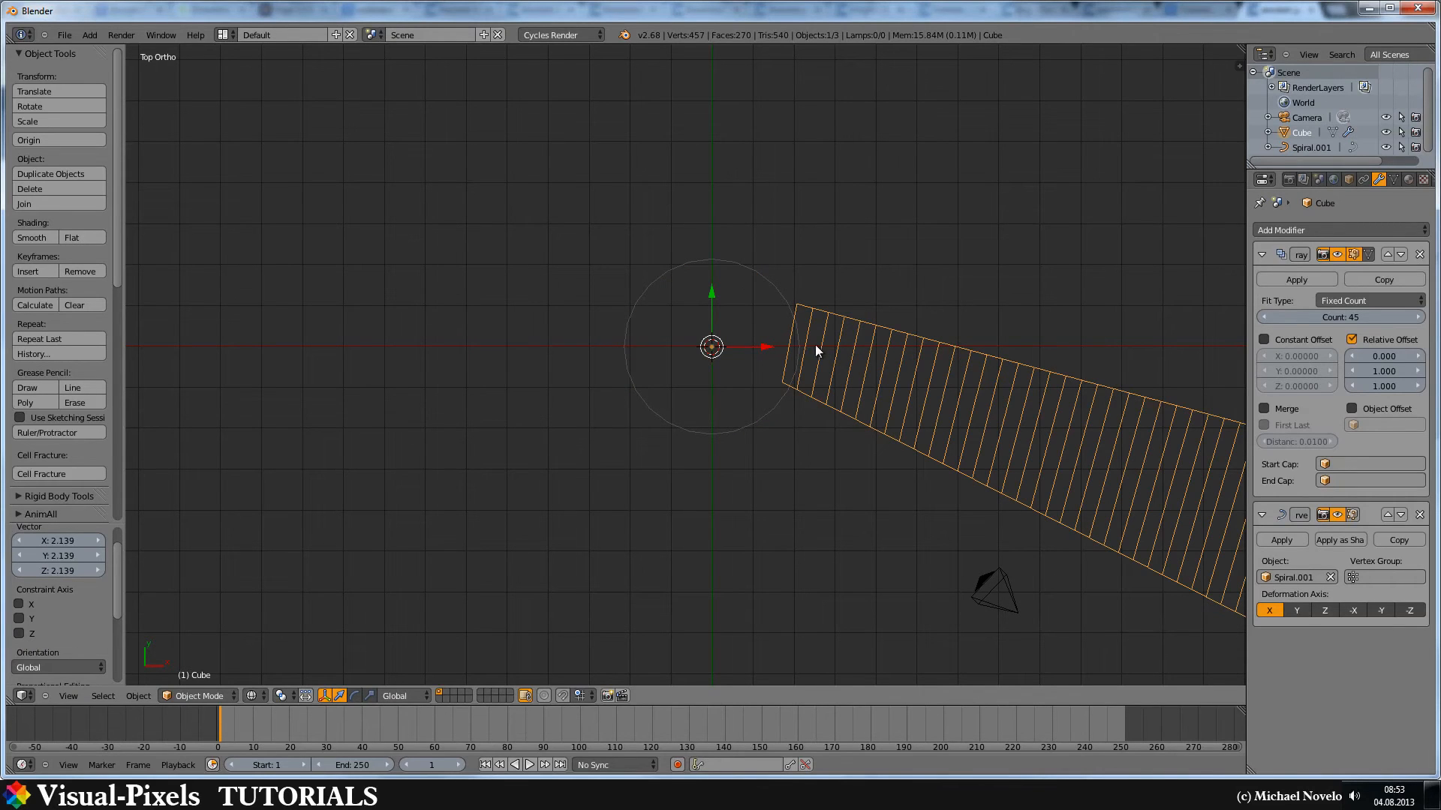
scroll(919, 361, "down", 3)
mouse_move(921, 361)
middle_mouse_down()
mouse_move(917, 231)
mouse_move(884, 362)
mouse_move(817, 331)
middle_mouse_up()
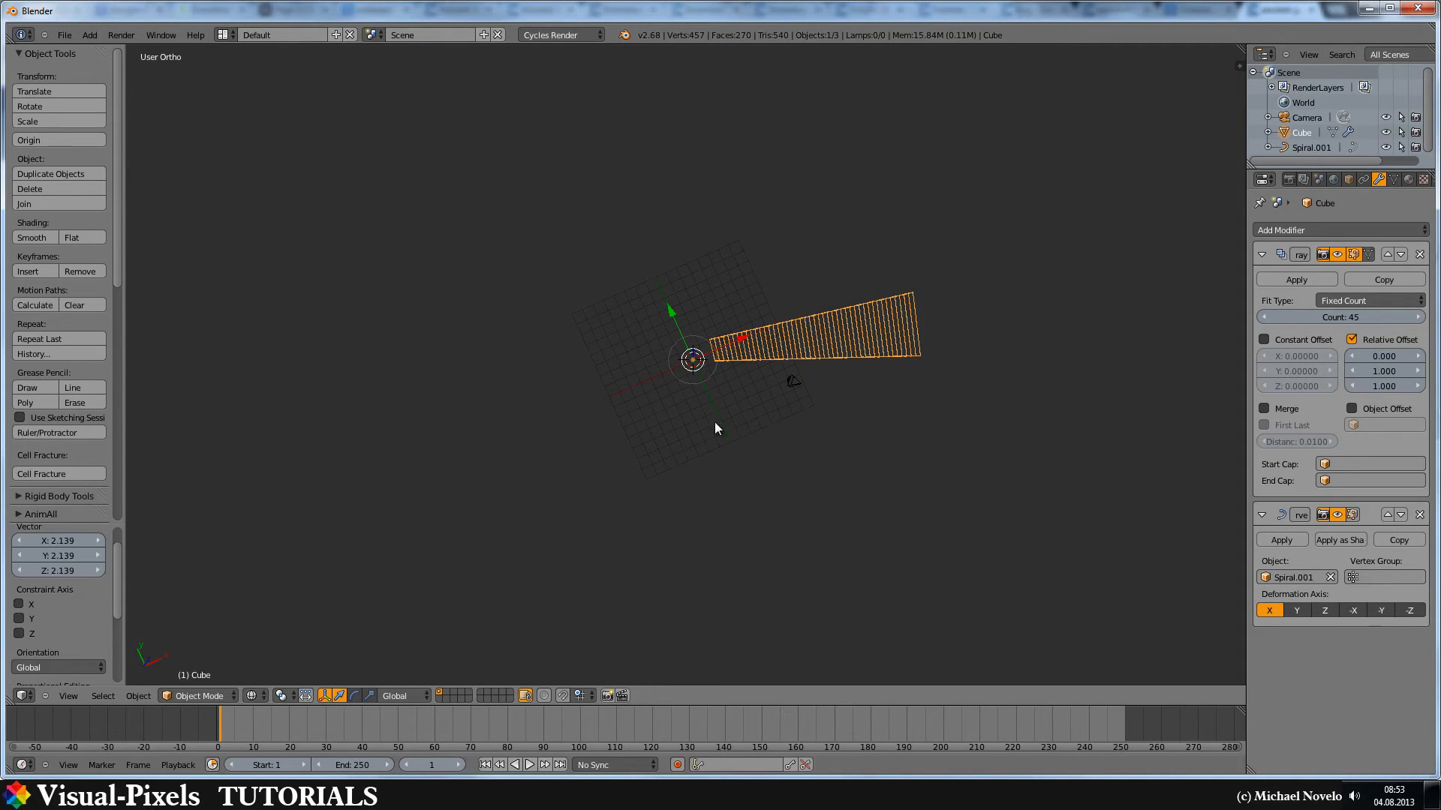
right_click(701, 343)
key("KP_7")
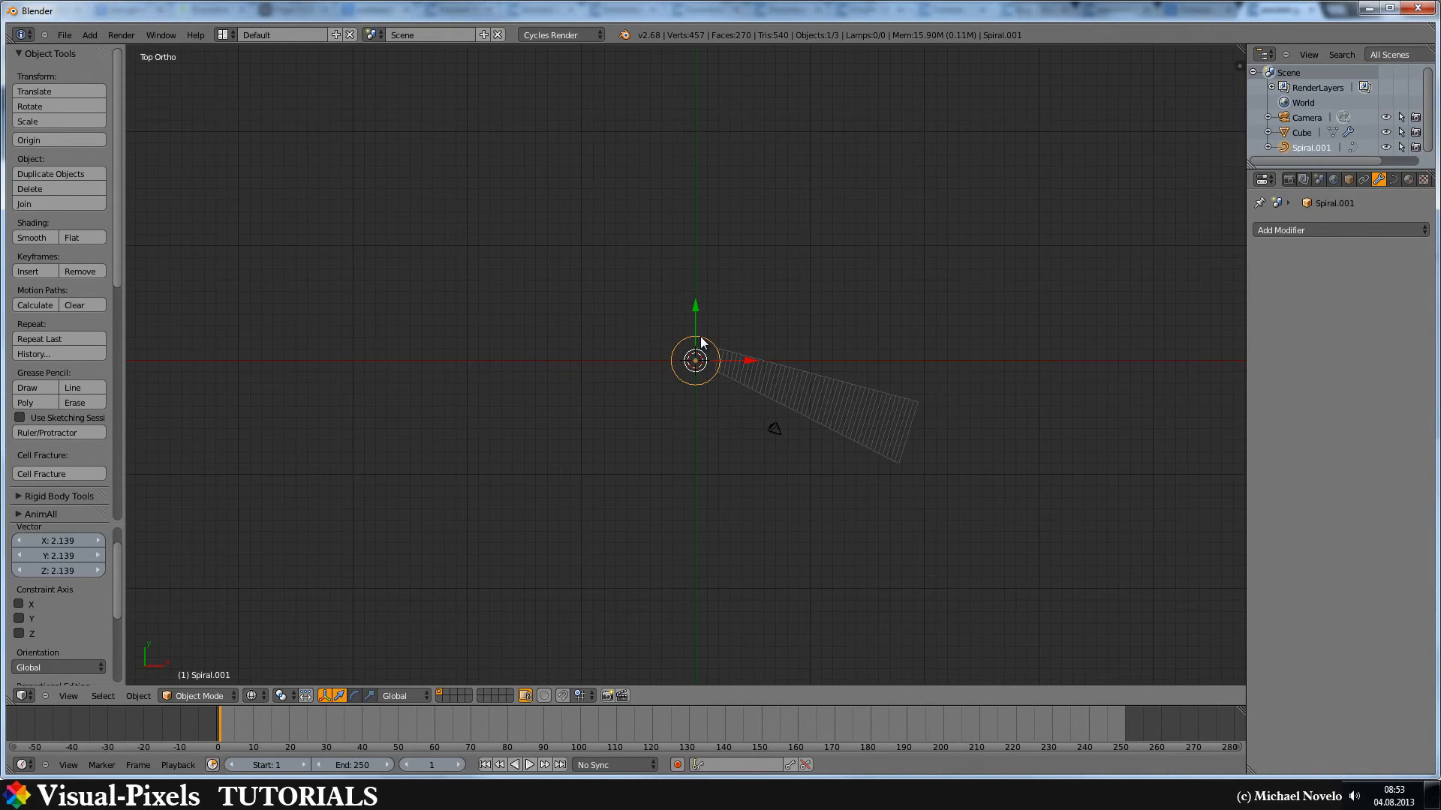
scroll(721, 349, "up", 2)
scroll(788, 350, "up", 3)
right_click(932, 308)
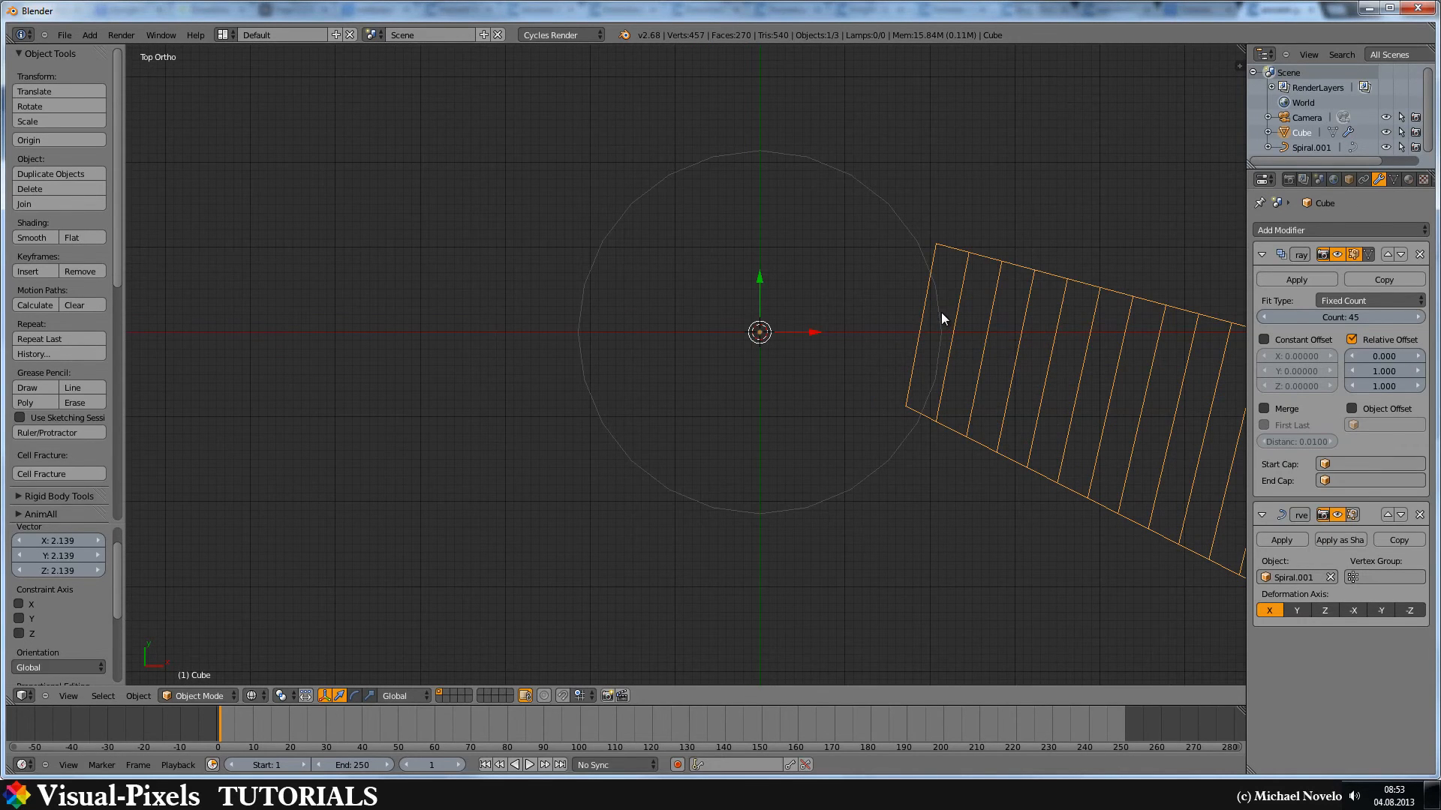
right_click(942, 312)
key("Tab")
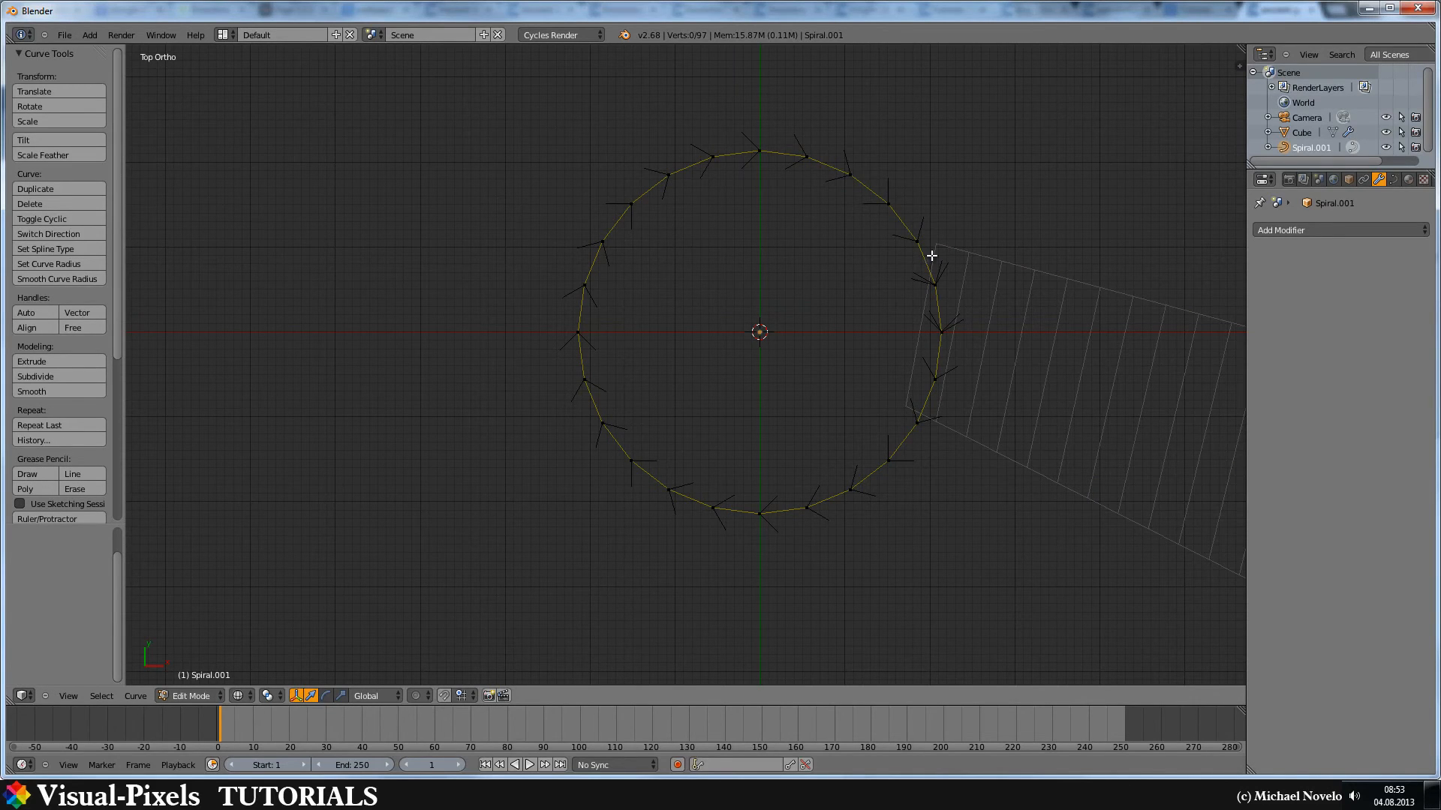
- Rotate the stair slab 90° so it wraps around the spiral
key("Tab")
right_click(980, 259)
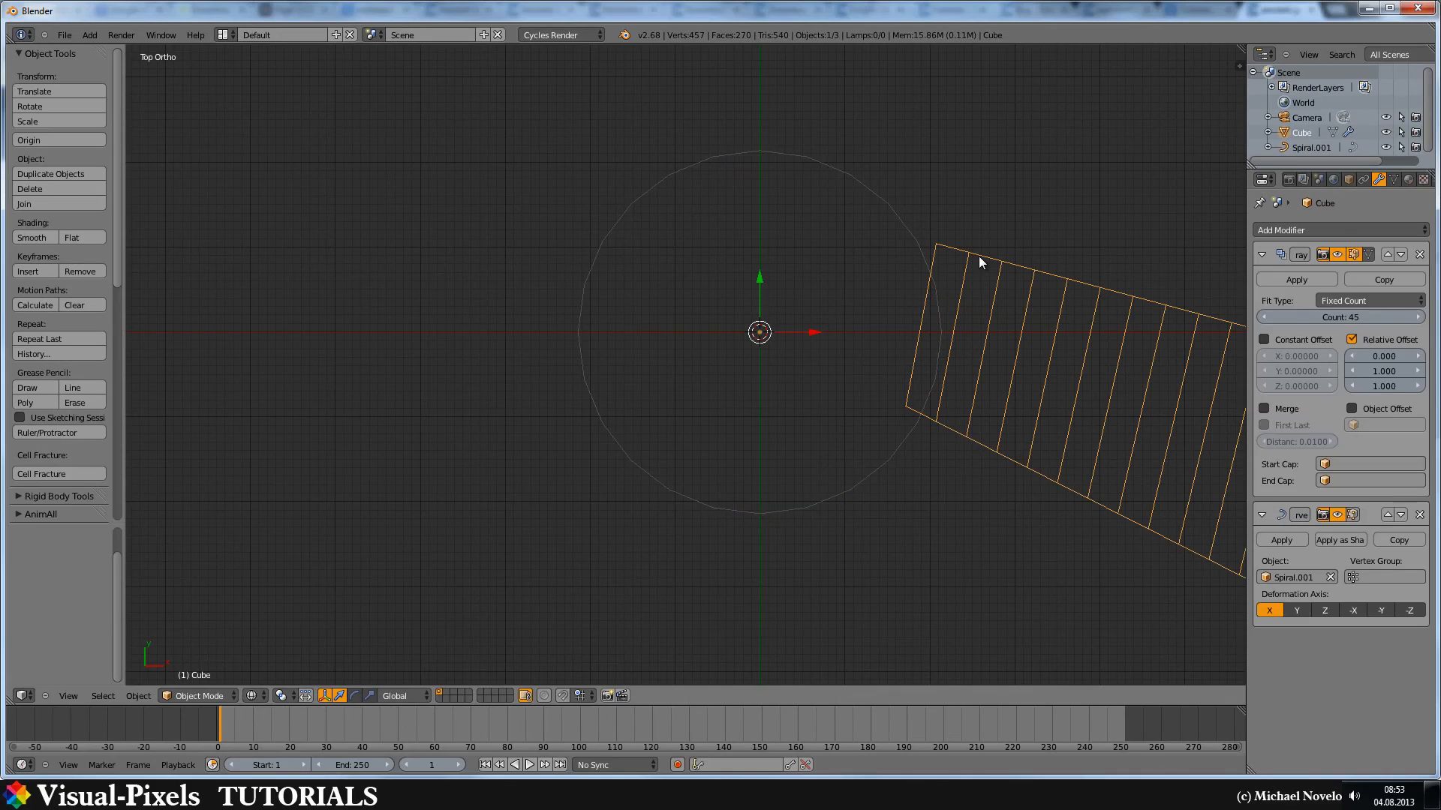
key("r")
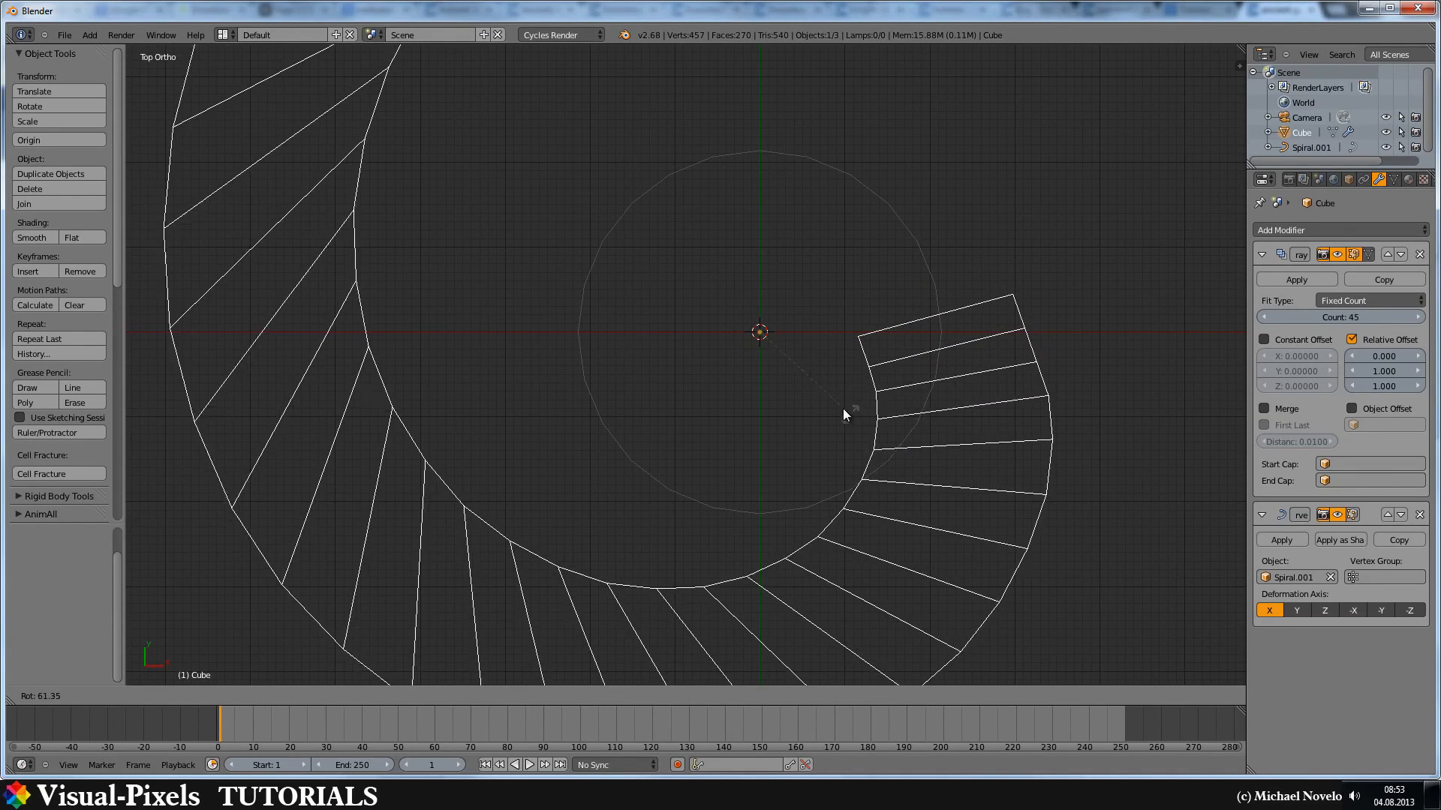
left_click(784, 401)
key("s")
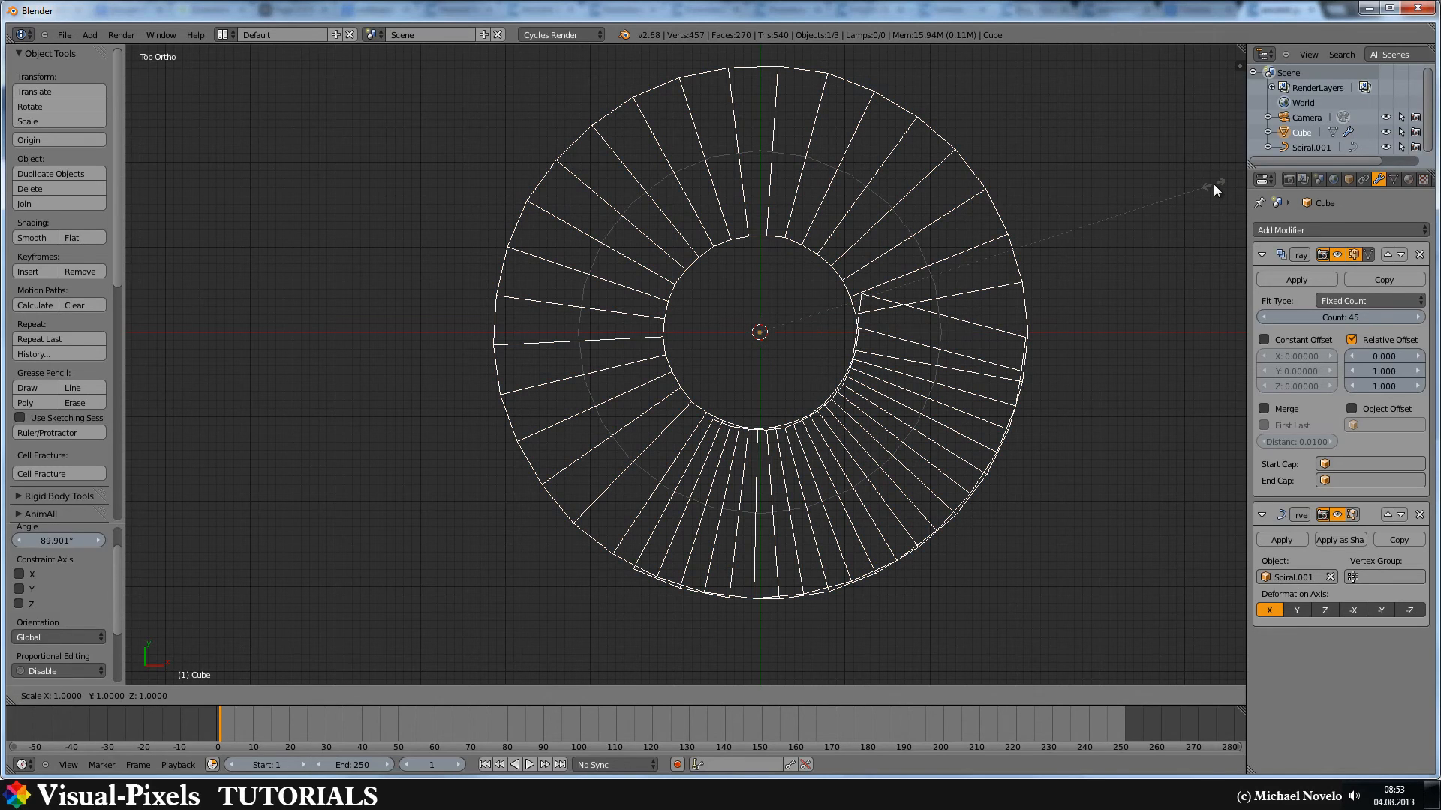
key("Escape")
key("r")
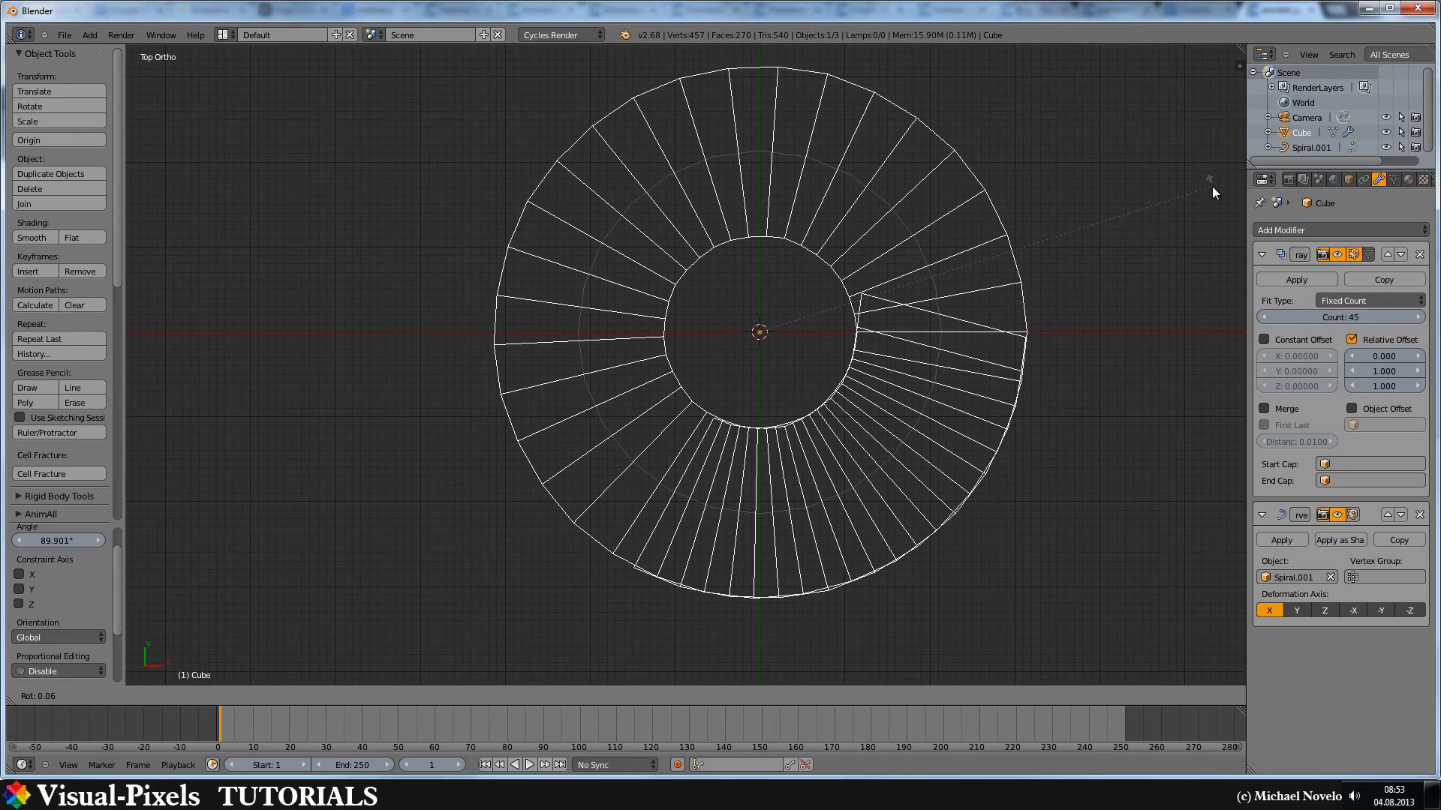
left_click(1213, 186)
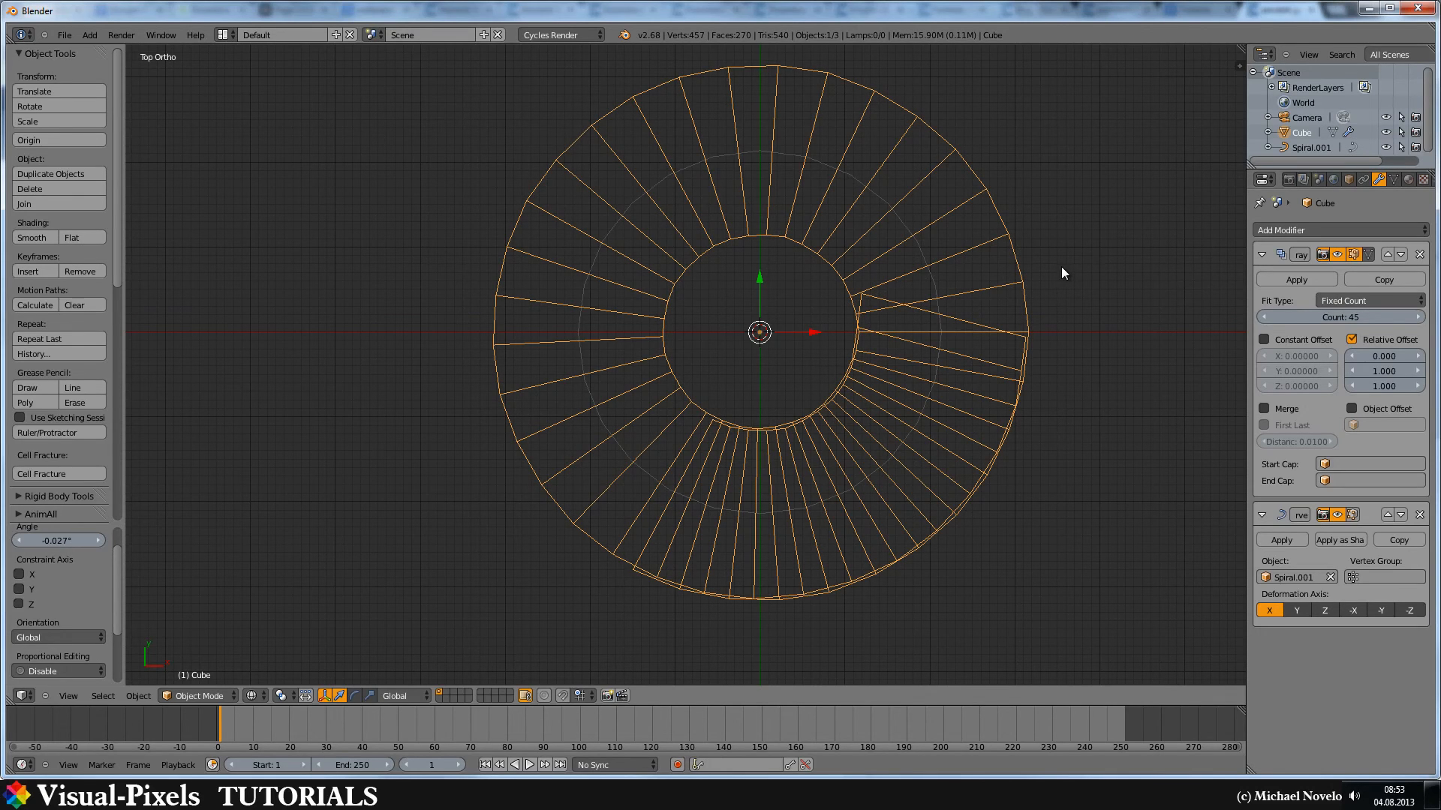
- Scale Spiral.001 by about 1.315 so the steps wind up around its wider rim
right_click(901, 209)
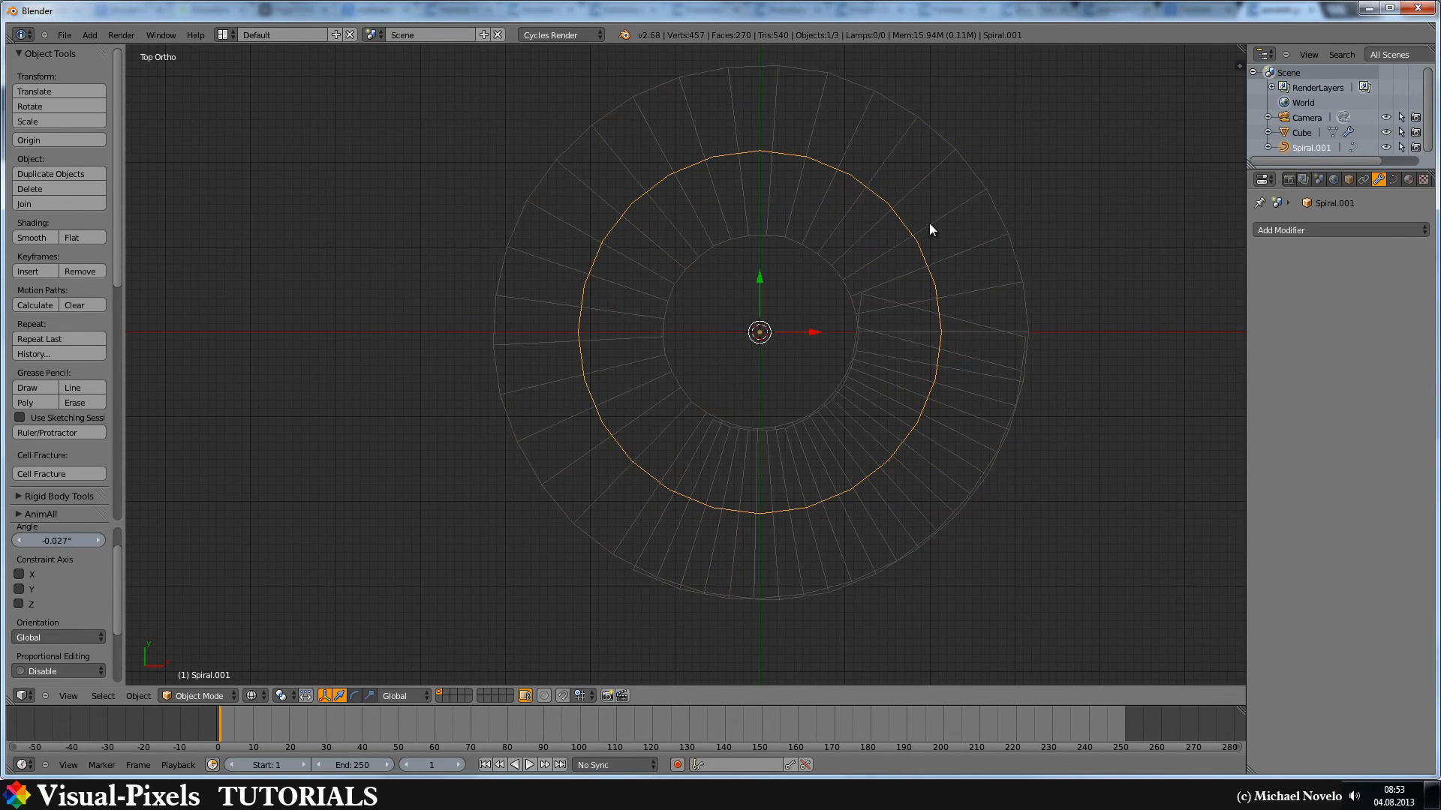
key("s")
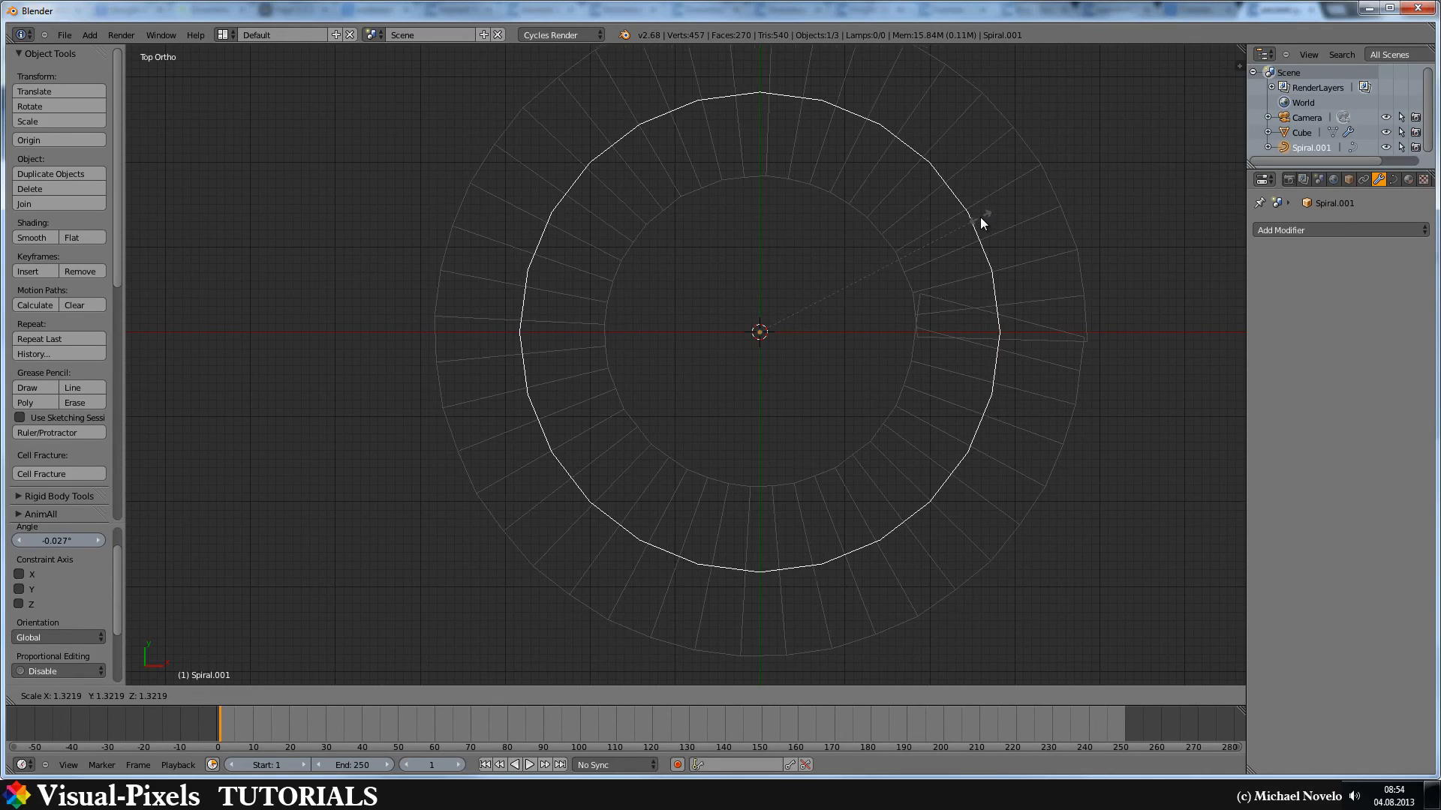
left_click(980, 218)
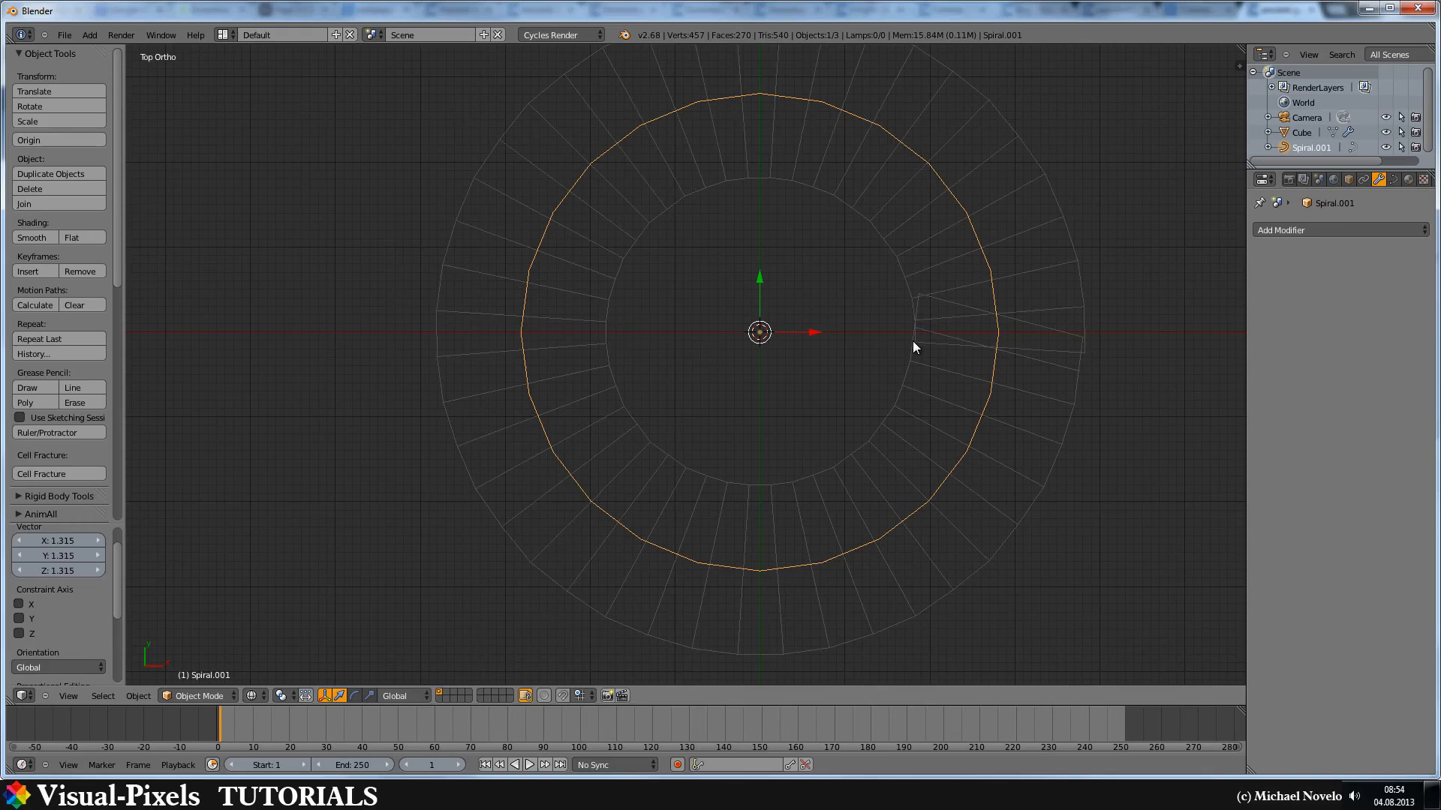
middle_click_drag(914, 342, 909, 244)
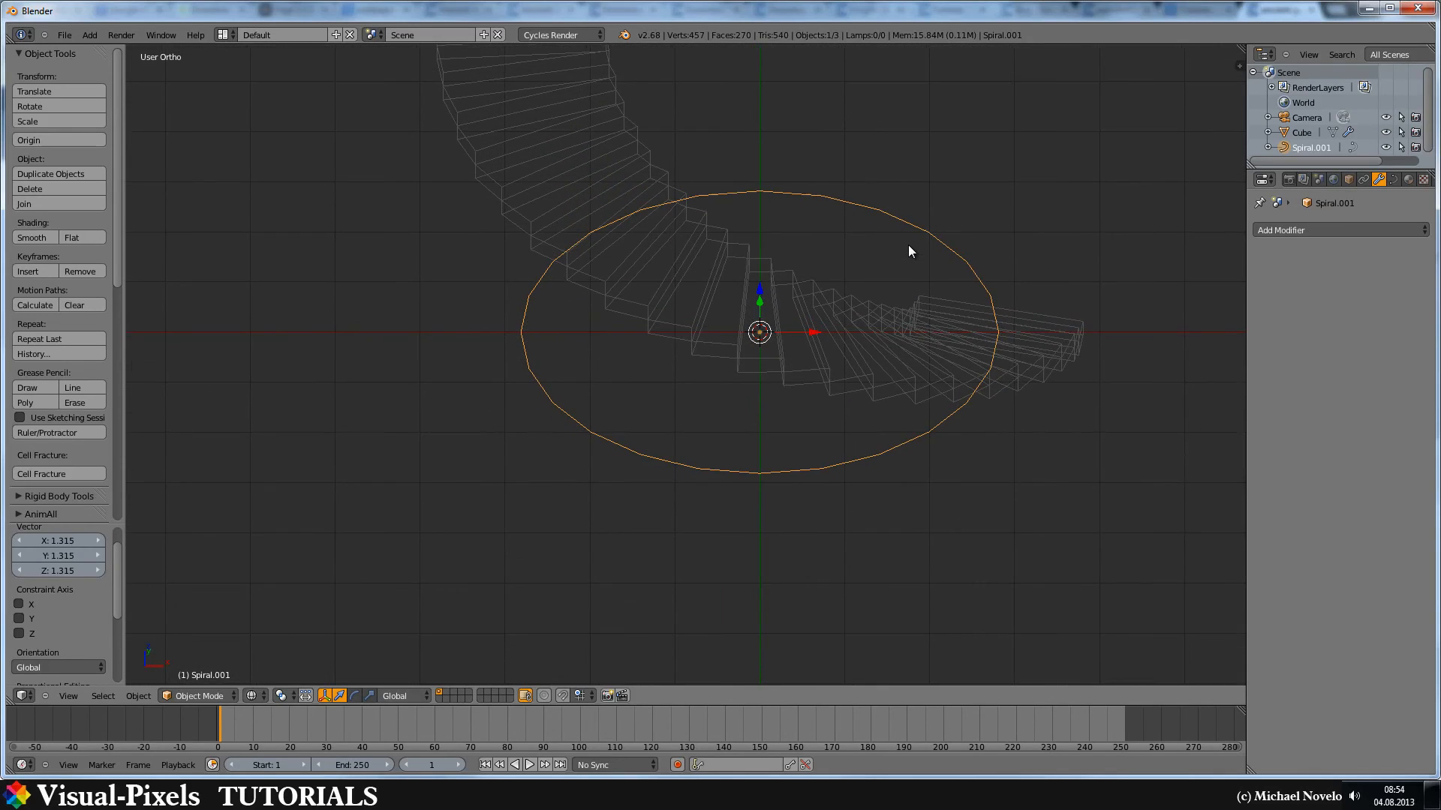
- View the climbing staircase from the front and at angles, then reselect the stair slab
key("KP_1")
scroll(887, 222, "down", 3)
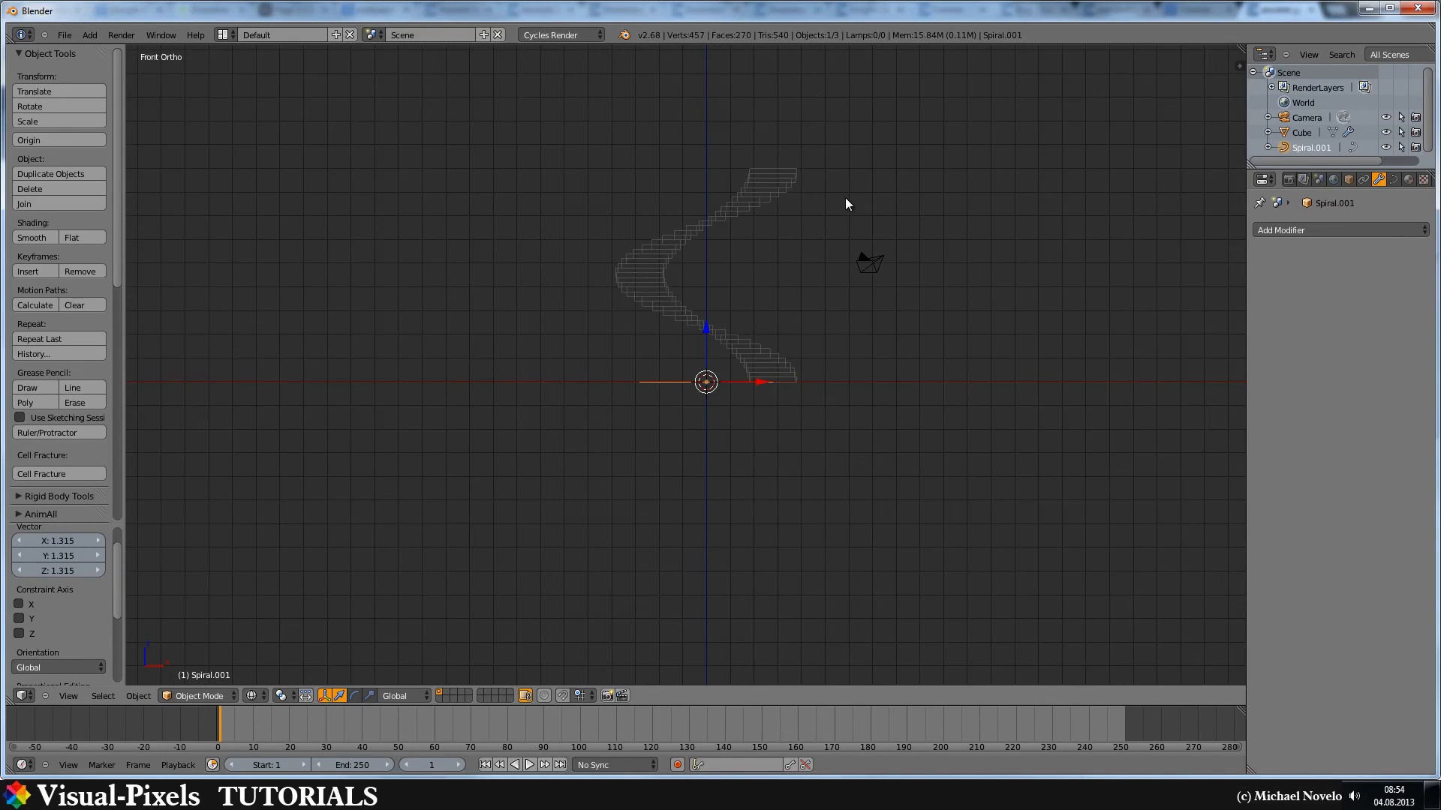
mouse_move(846, 197)
middle_mouse_down()
mouse_move(861, 240)
mouse_move(902, 272)
mouse_move(765, 254)
mouse_move(834, 259)
mouse_move(964, 226)
mouse_move(614, 382)
middle_mouse_up()
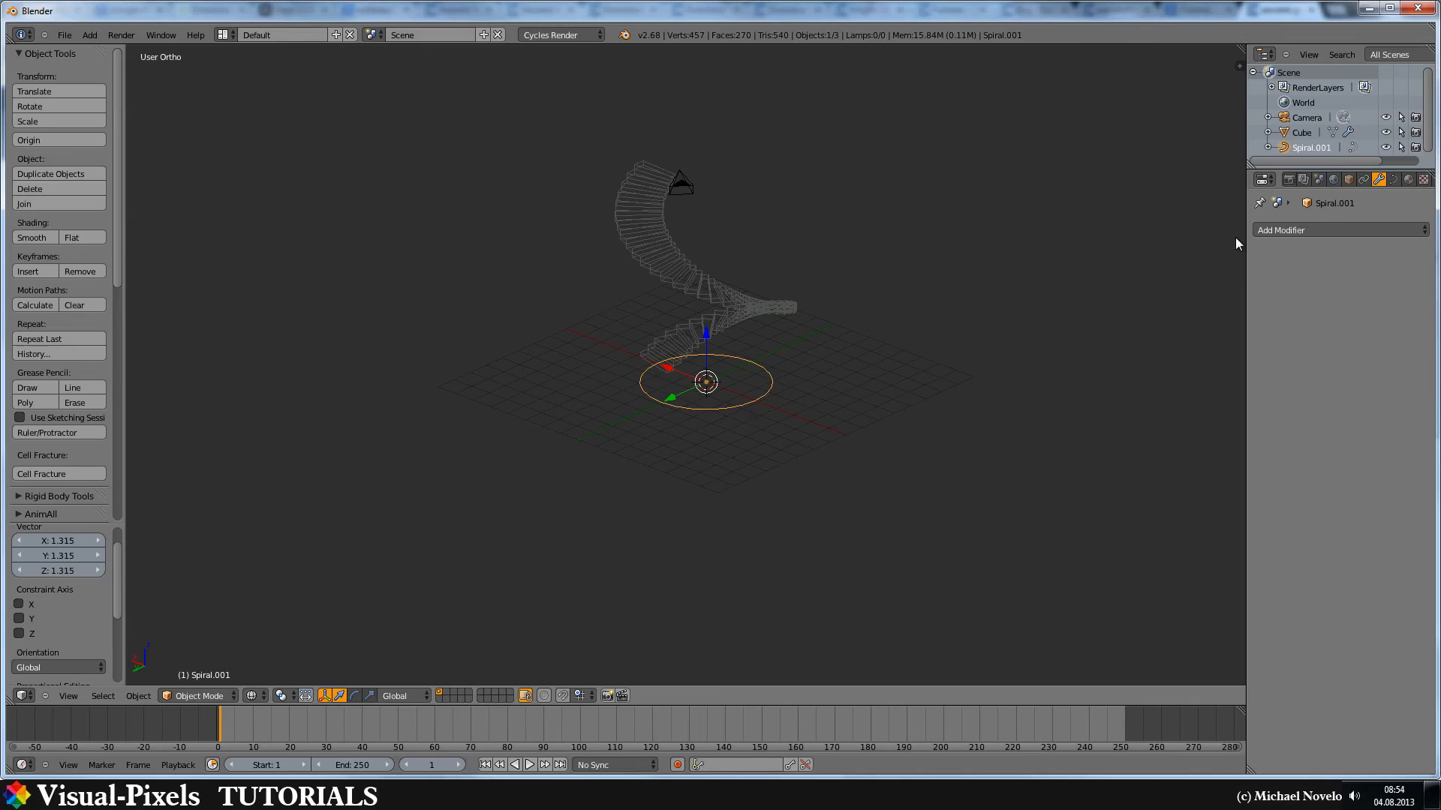
middle_click_drag(780, 246, 725, 316)
right_click(726, 316)
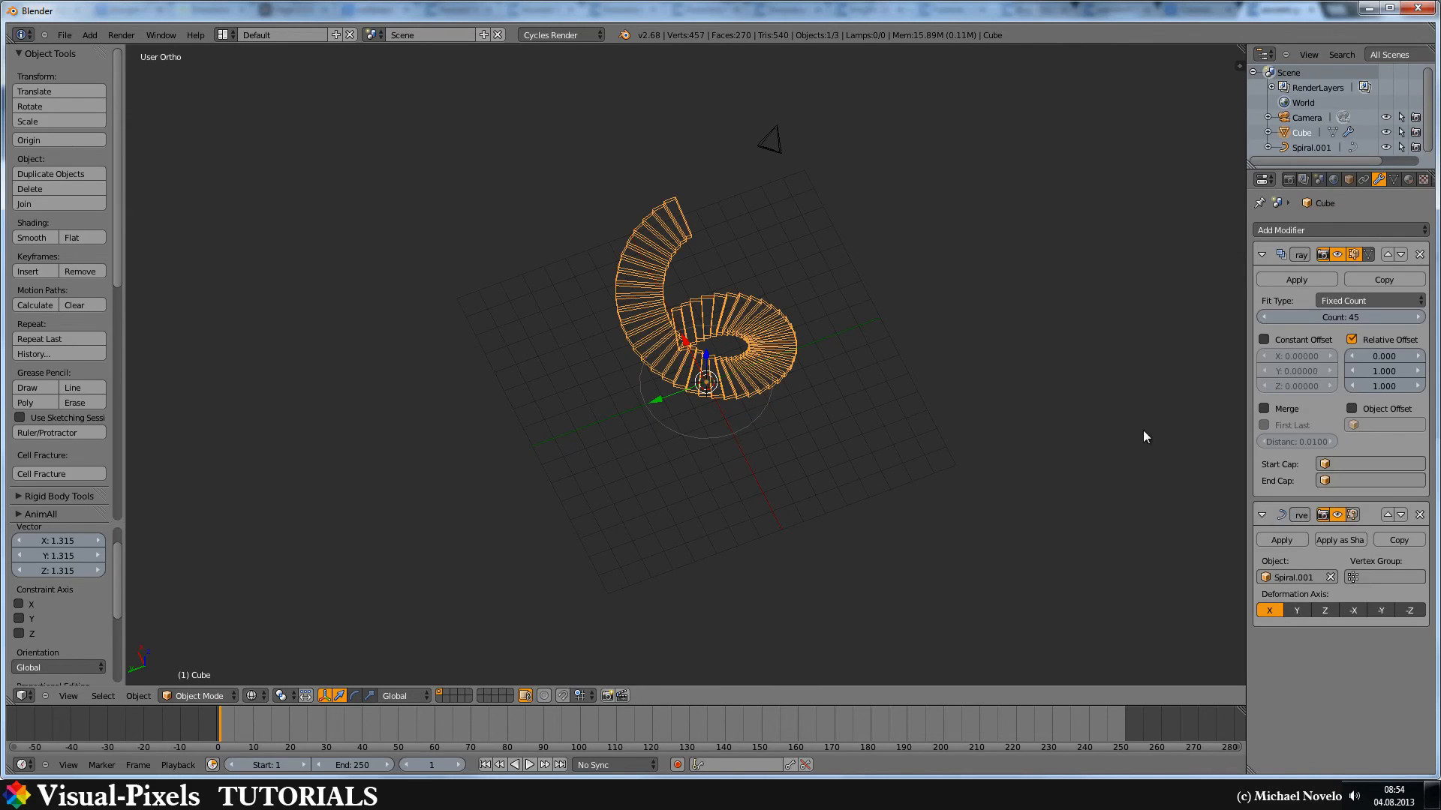
- Set the Array count to 150 so the staircase winds upward through several turns
key("KP_1")
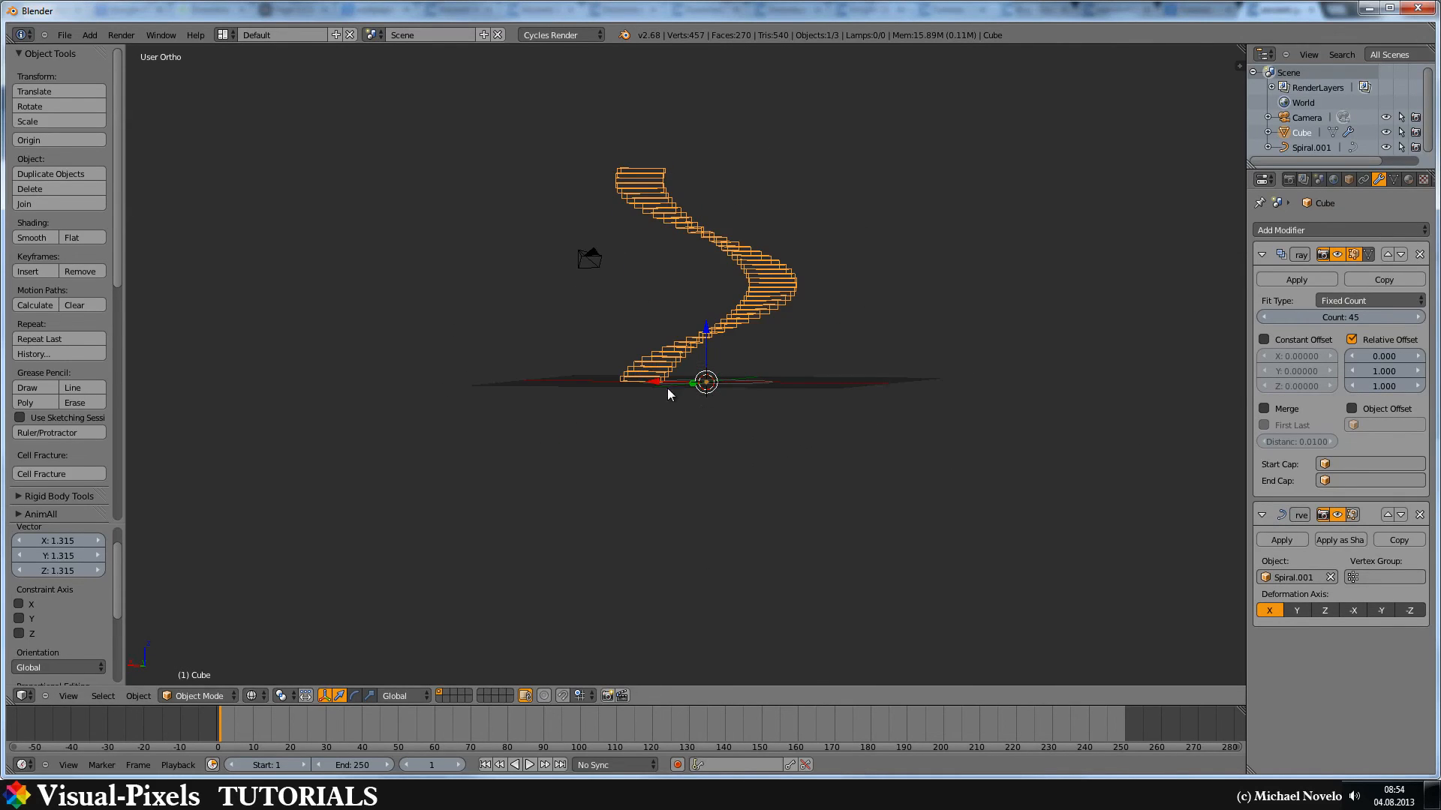
double_click(1346, 320)
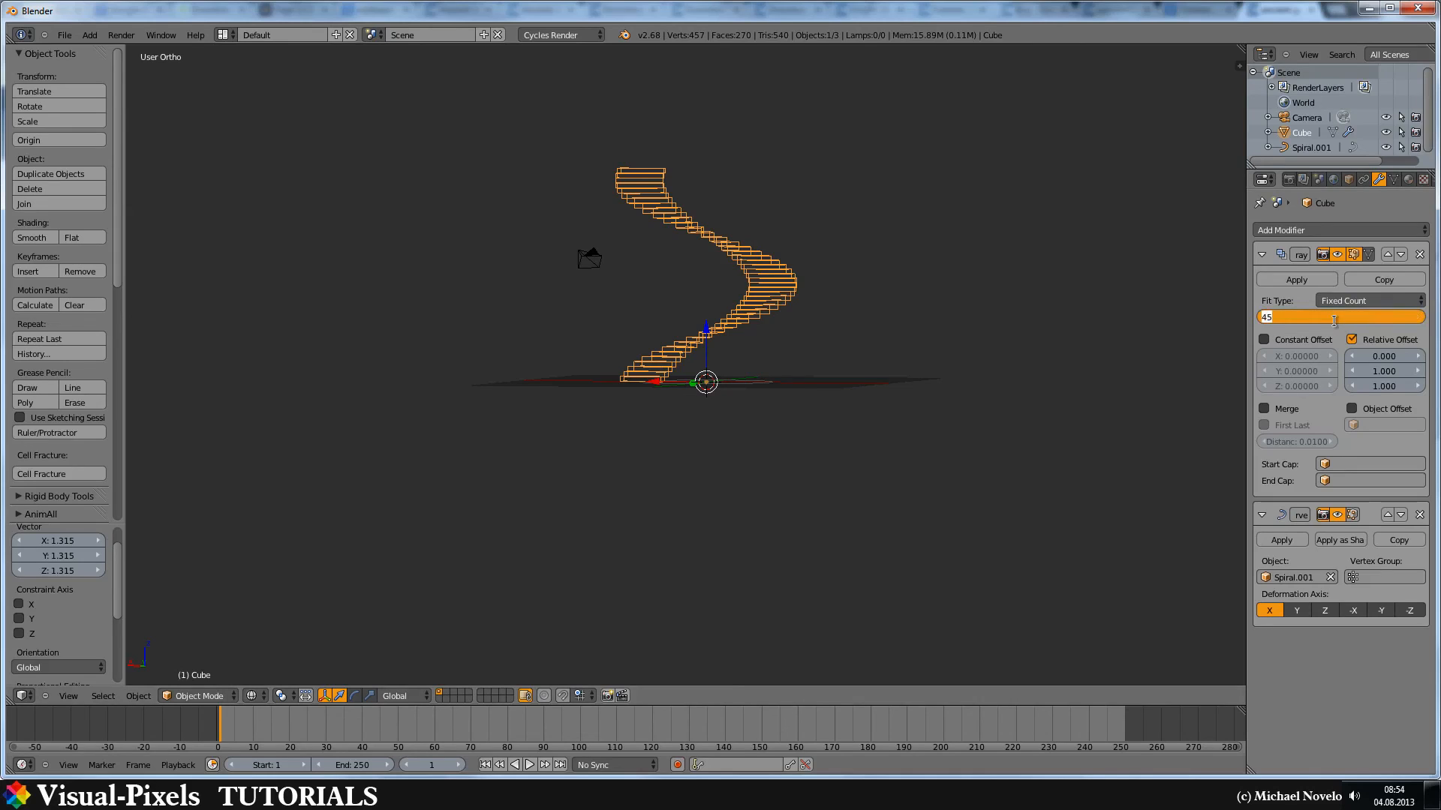
type("15")
type("0")
key("Return")
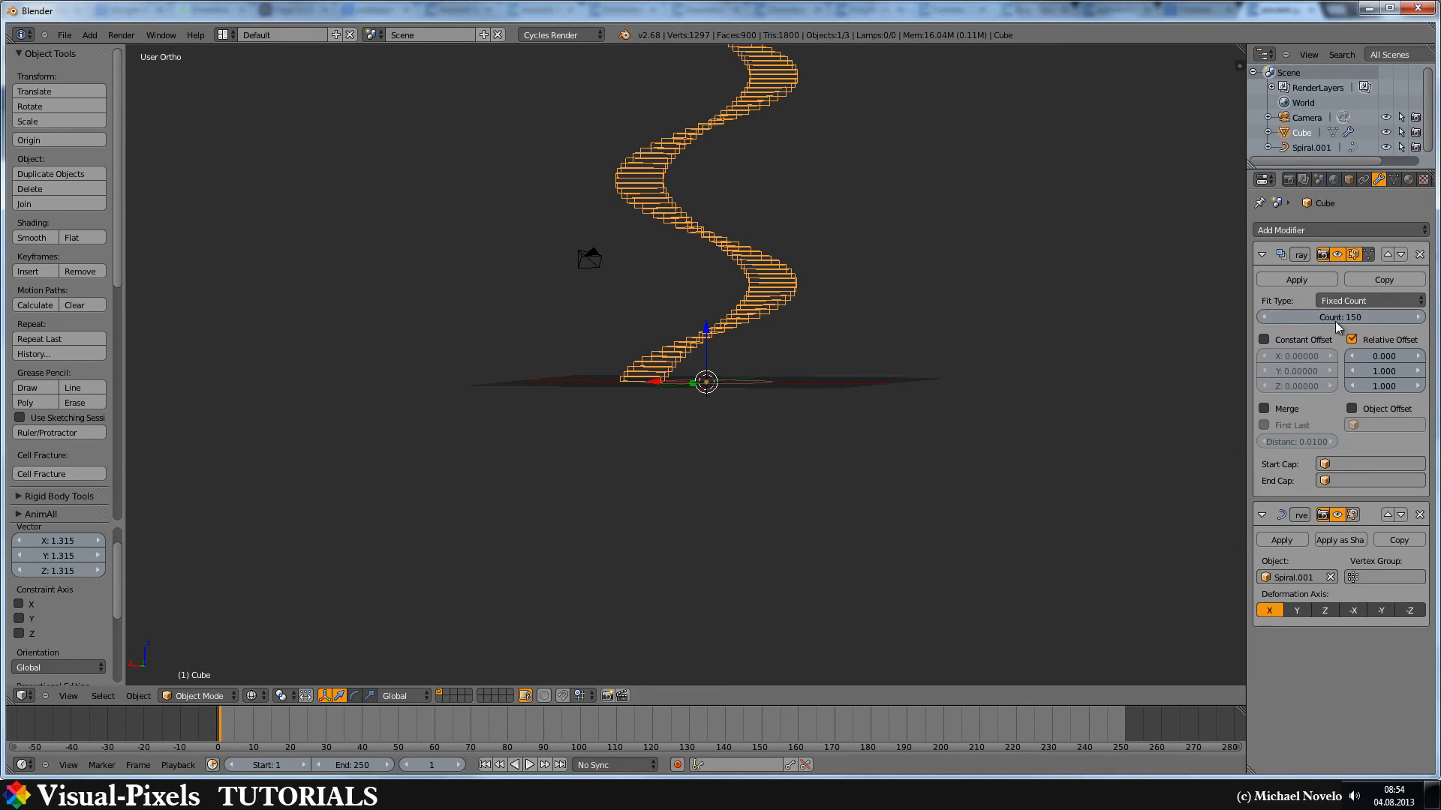
scroll(788, 113, "down", 3)
middle_click_drag(786, 178, 652, 182)
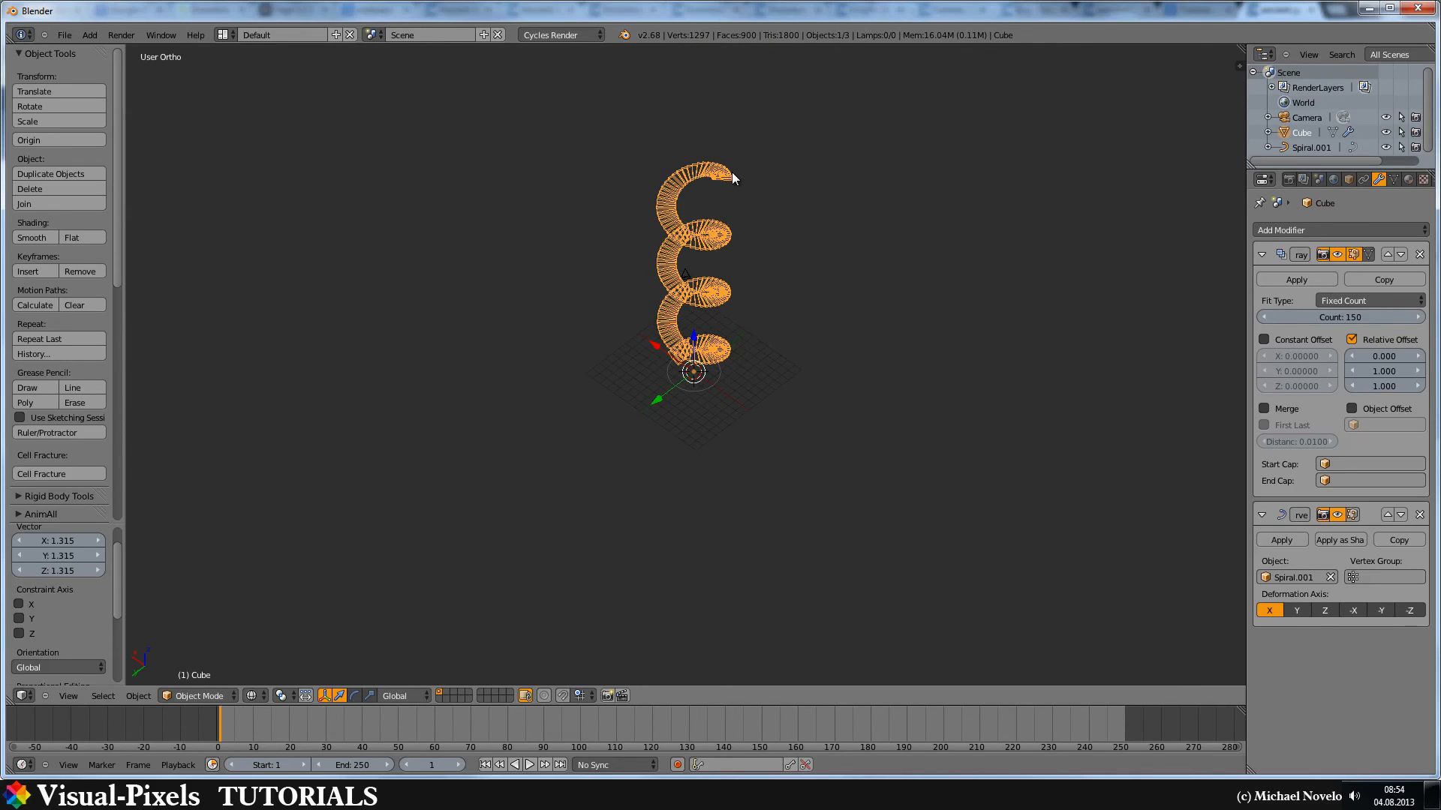
scroll(681, 263, "up", 2)
mouse_move(680, 263)
middle_mouse_down()
mouse_move(566, 265)
mouse_move(689, 202)
mouse_move(678, 71)
middle_mouse_up()
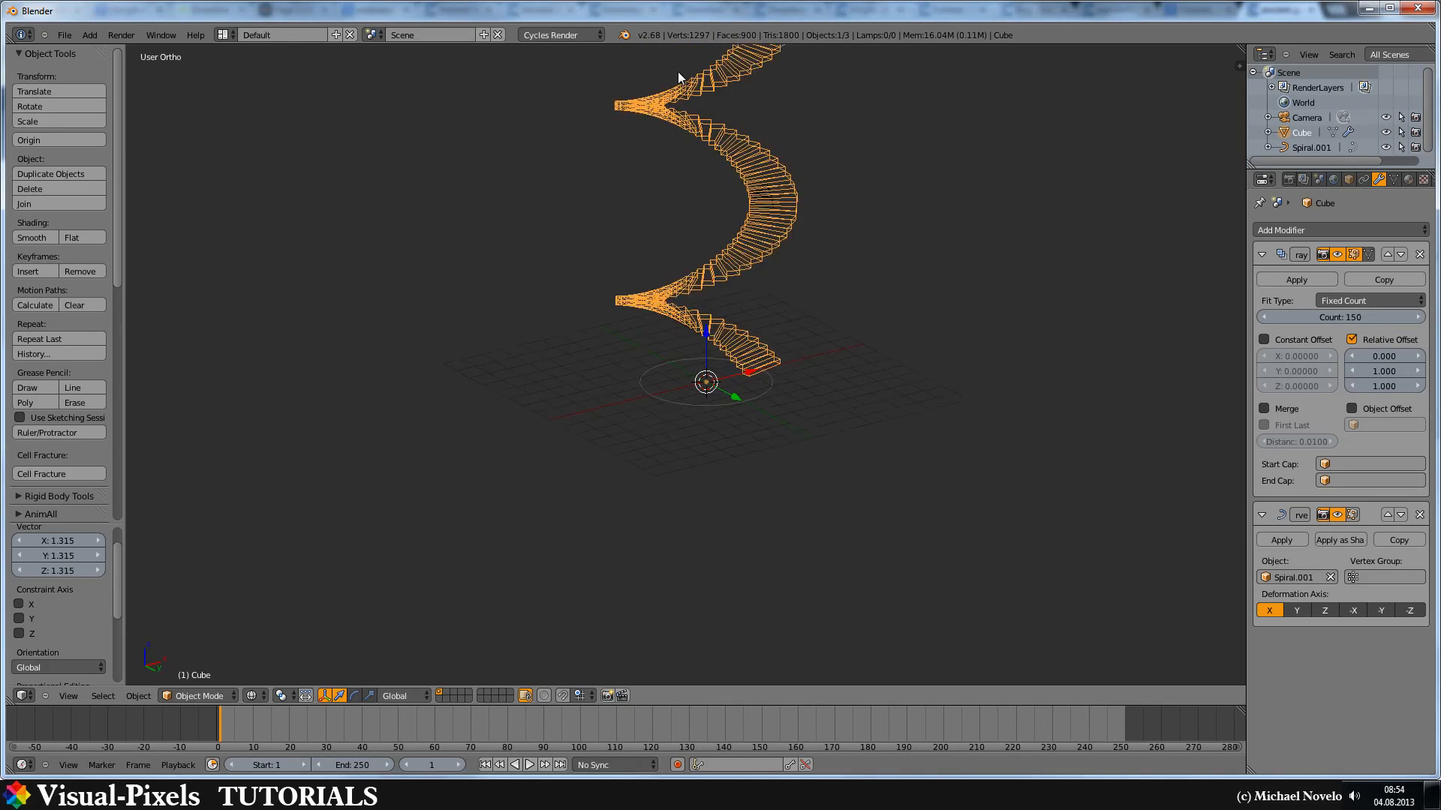
- Switch to Solid shading and inspect the 150-step staircase from several angles, selecting the Spiral.001 curve
key("z")
middle_click_drag(796, 202, 649, 276)
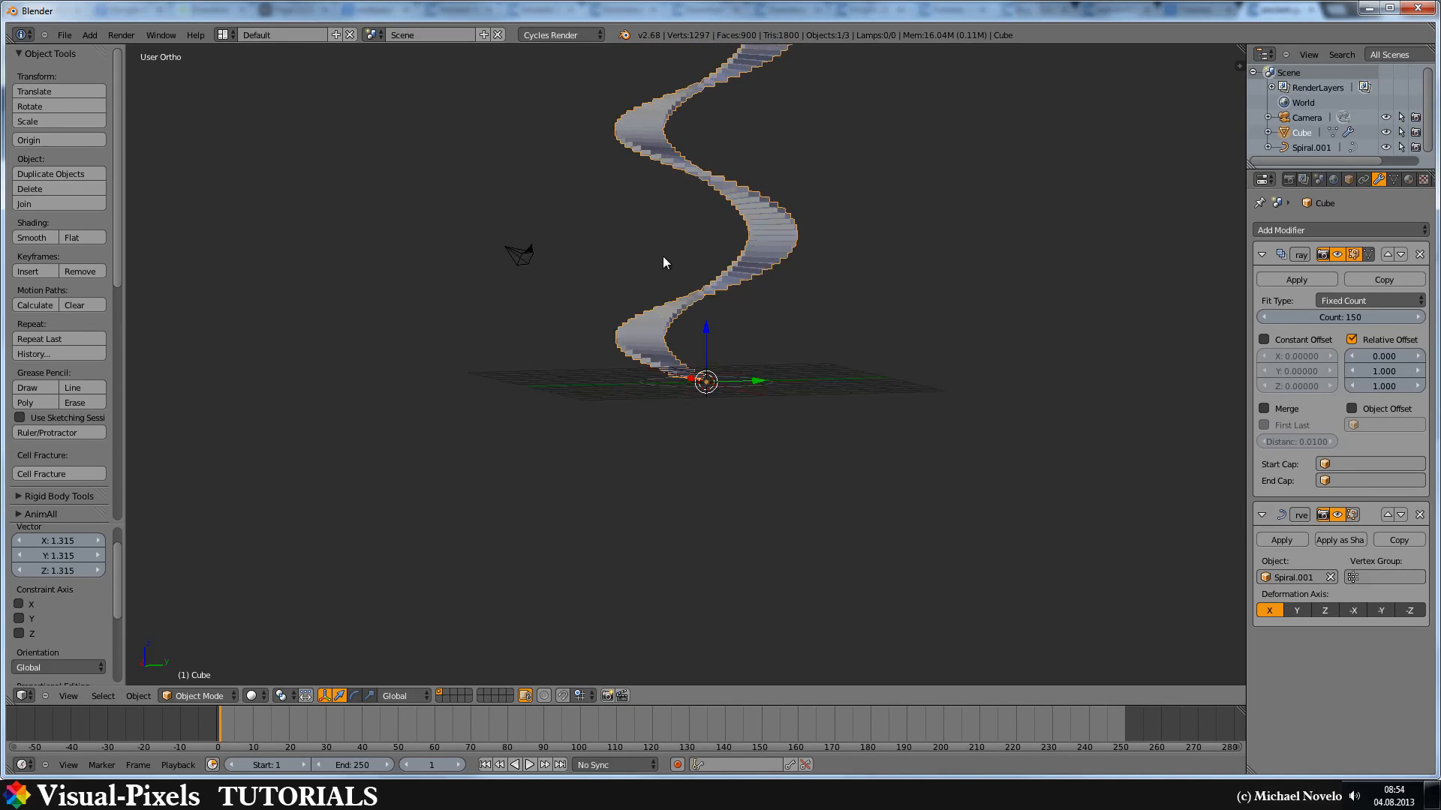
scroll(665, 359, "up", 3)
scroll(666, 360, "up", 3)
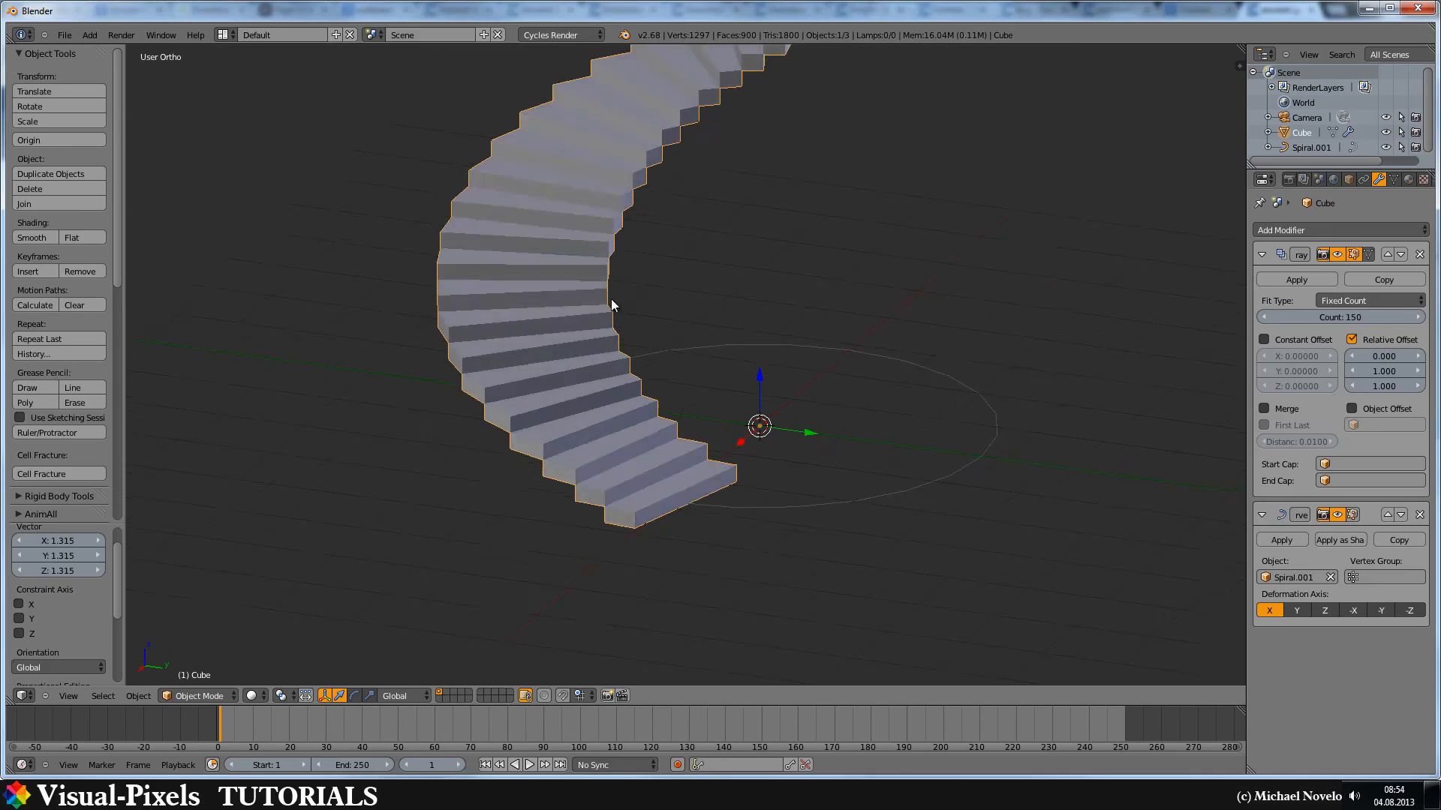
mouse_move(611, 316)
middle_mouse_down()
mouse_move(915, 262)
mouse_move(775, 265)
mouse_move(674, 233)
mouse_move(728, 117)
mouse_move(788, 170)
middle_mouse_up()
scroll(739, 292, "up", 3)
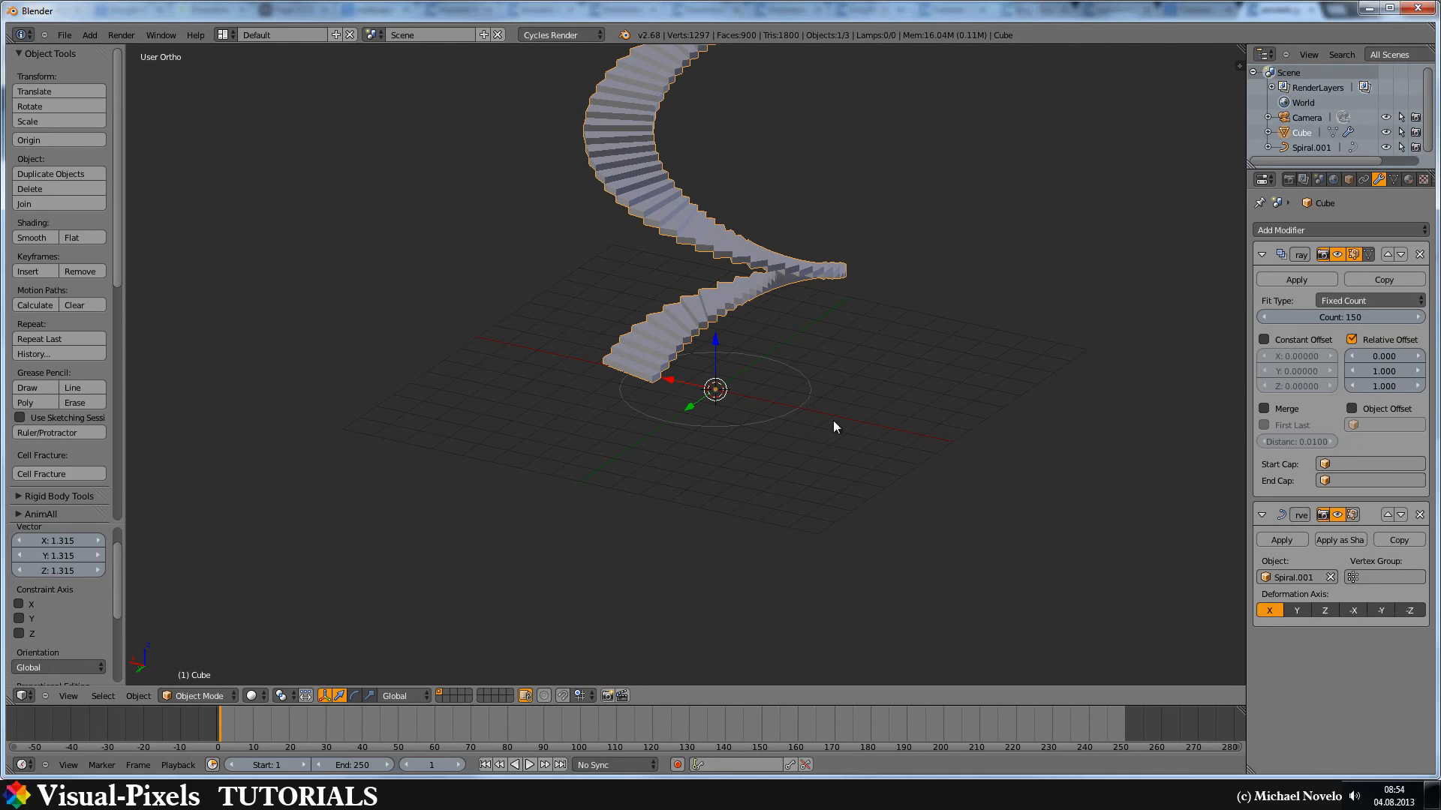
right_click(776, 418)
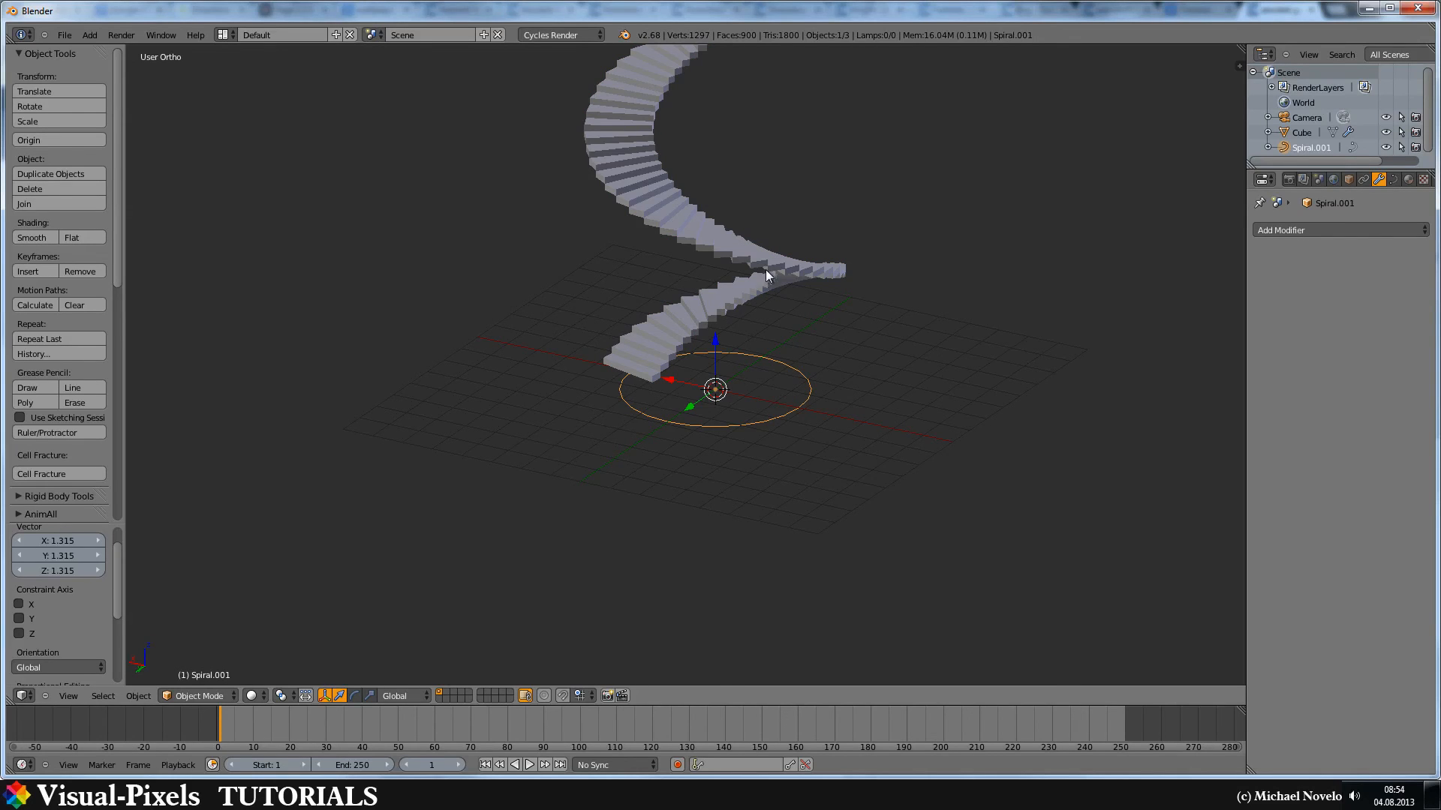
scroll(723, 174, "up", 2)
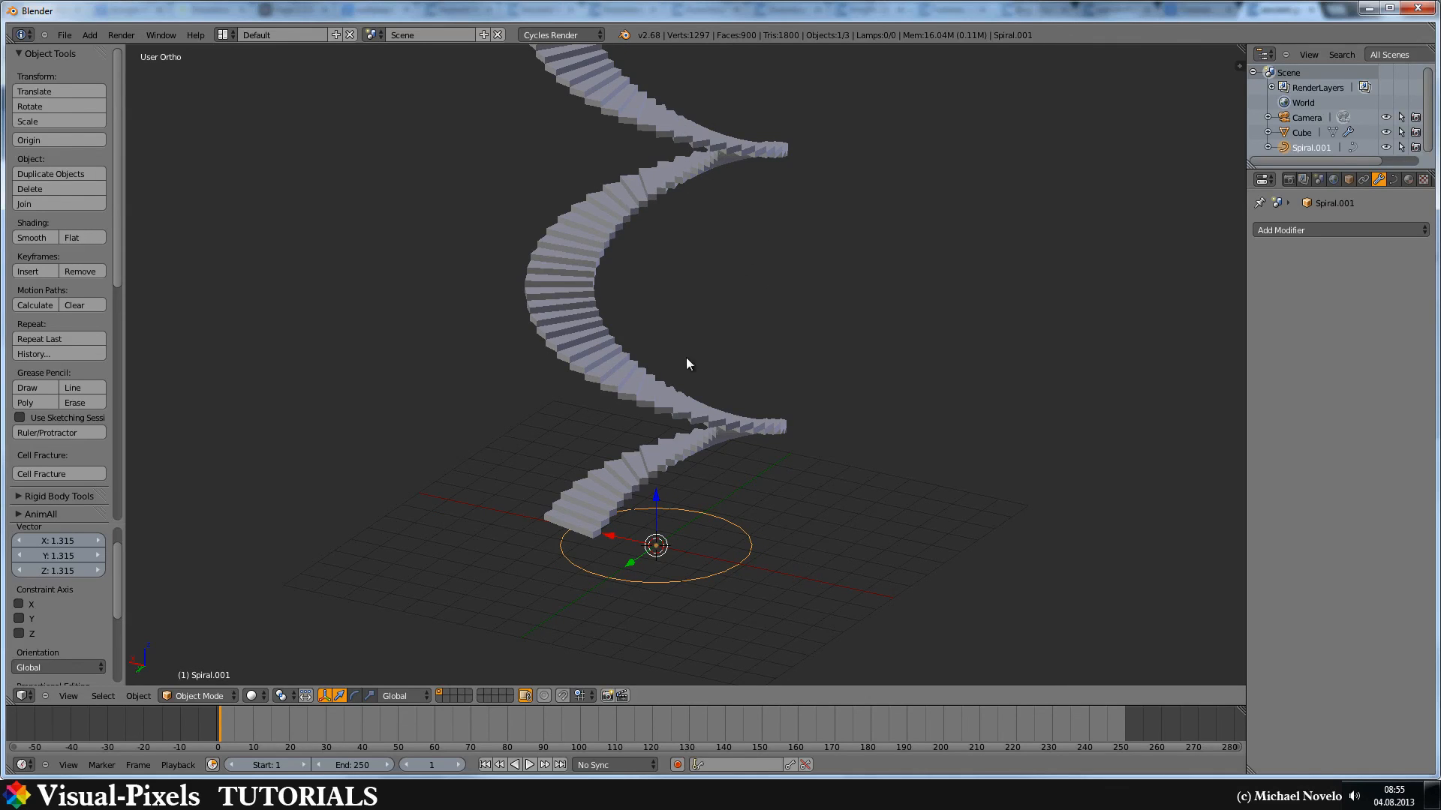
middle_click_drag(668, 235, 639, 276)
mouse_move(724, 307)
middle_mouse_down()
mouse_move(714, 194)
mouse_move(692, 541)
middle_mouse_up()
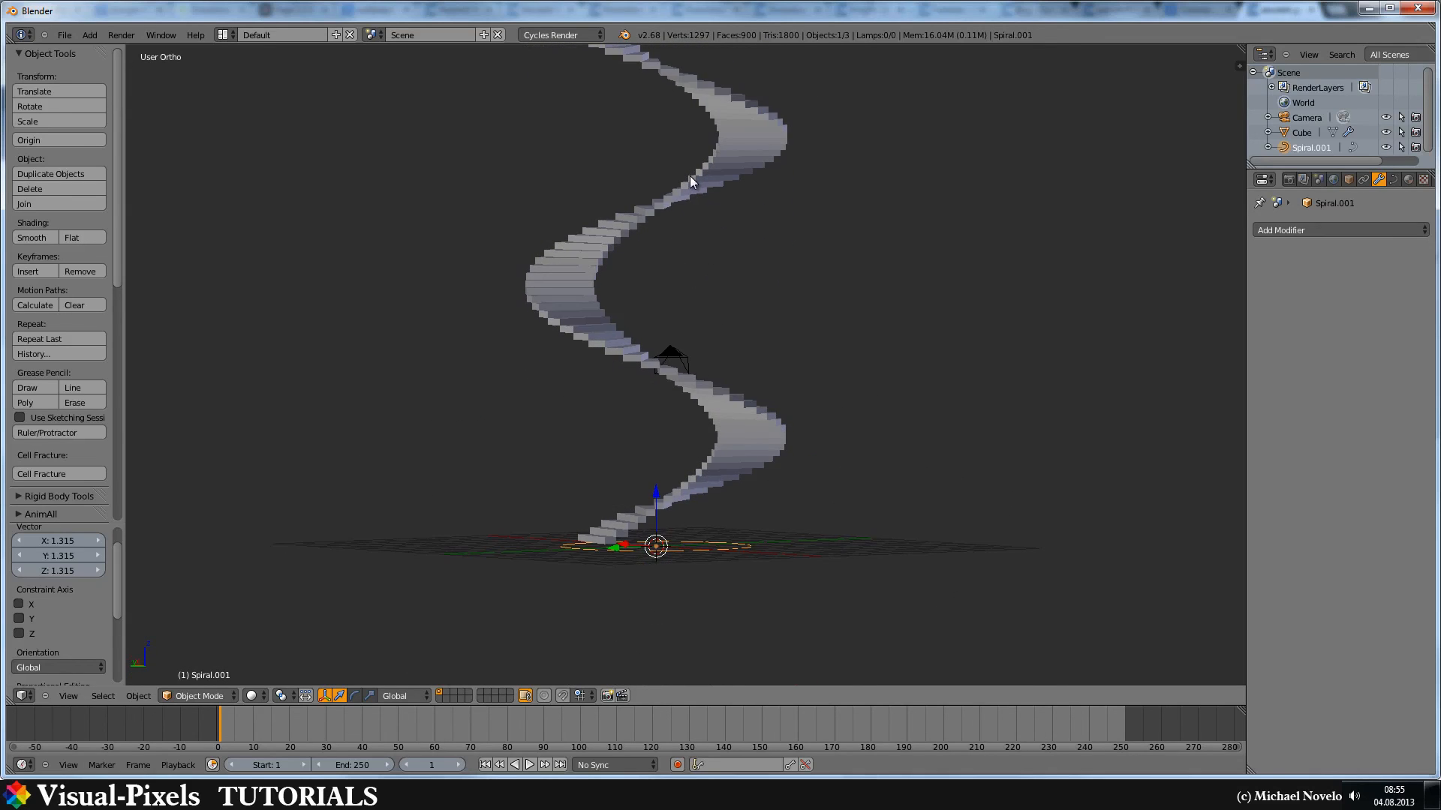